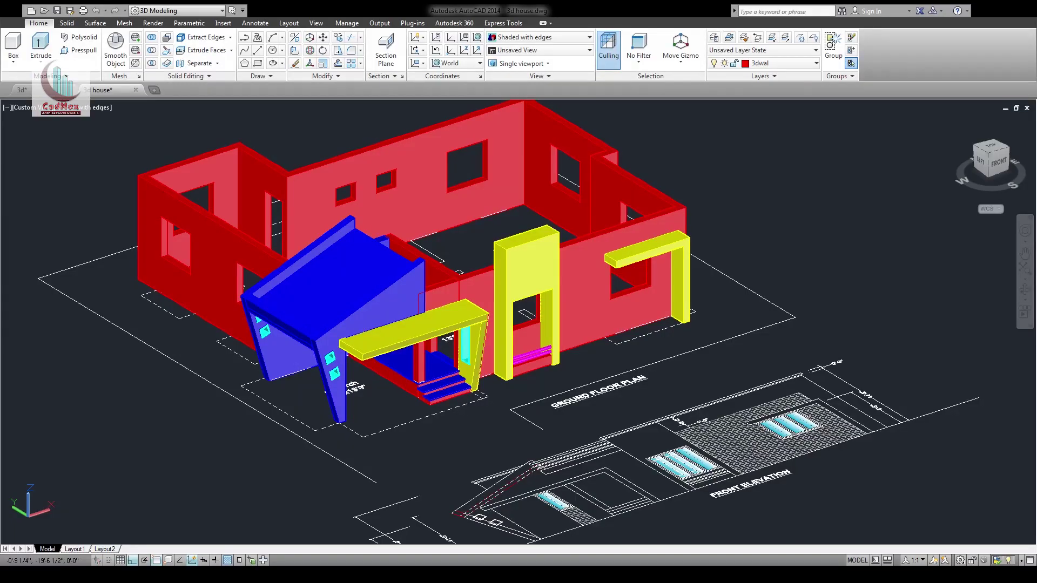
Examine the front elevation drawing beside the house model, including its parapet lines and dimensions
{"action": "middle_click_drag", "start_coordinate": [489, 336], "coordinate": [557, 359]}
{"action": "middle_click_drag", "start_coordinate": [580, 402], "coordinate": [575, 402]}
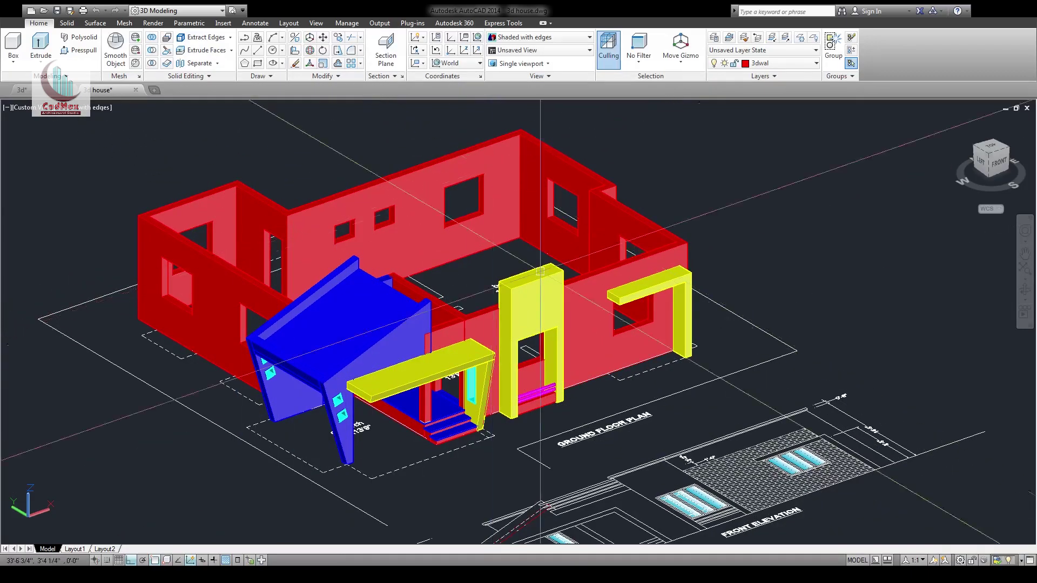
{"action": "left_click", "coordinate": [652, 480]}
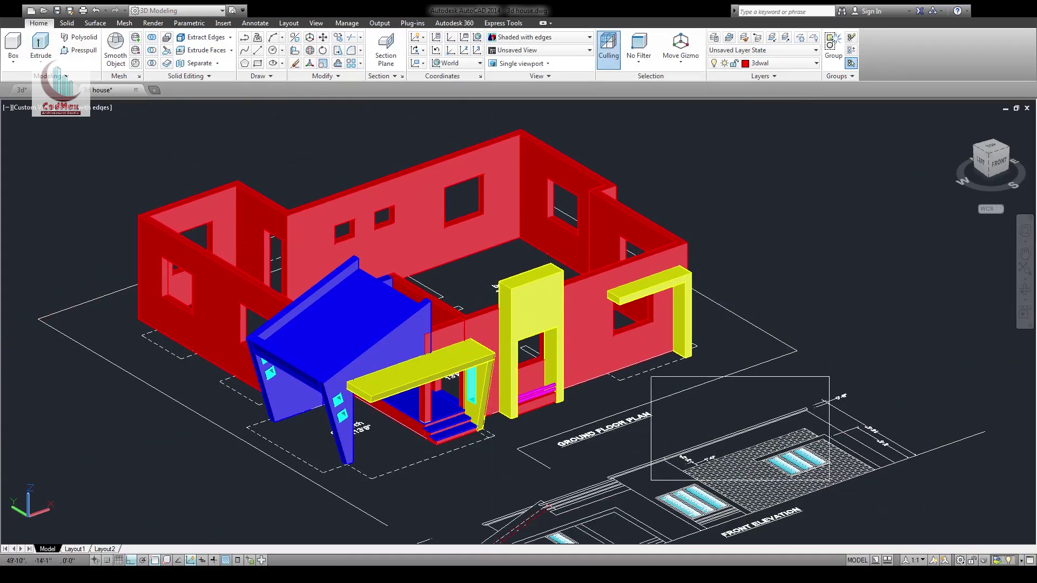
{"action": "left_click", "coordinate": [829, 376]}
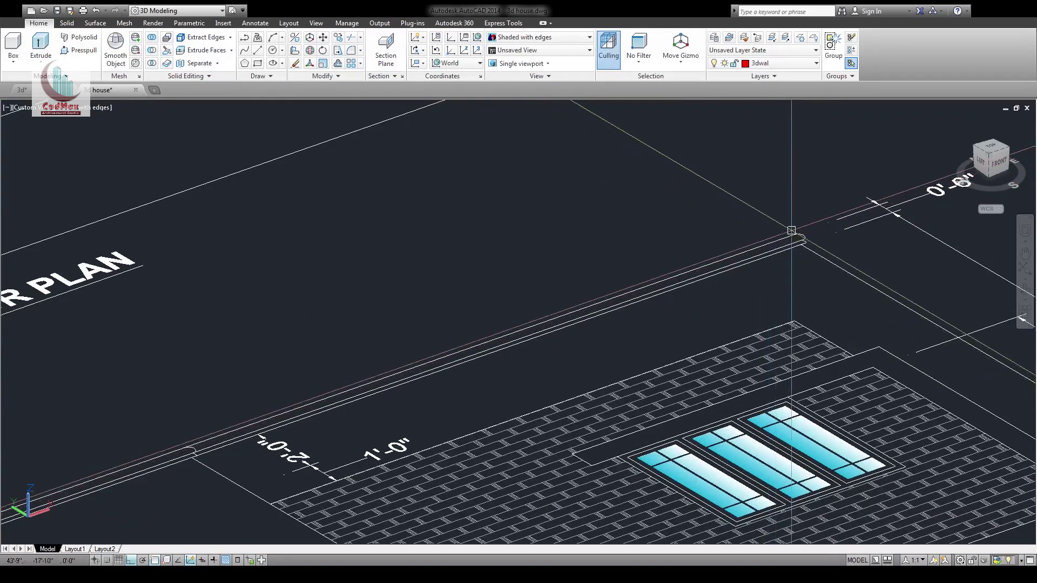
{"action": "middle_click_drag", "start_coordinate": [155, 374], "coordinate": [956, 120]}
{"action": "scroll", "coordinate": [620, 300], "scroll_direction": "down", "scroll_amount": 4}
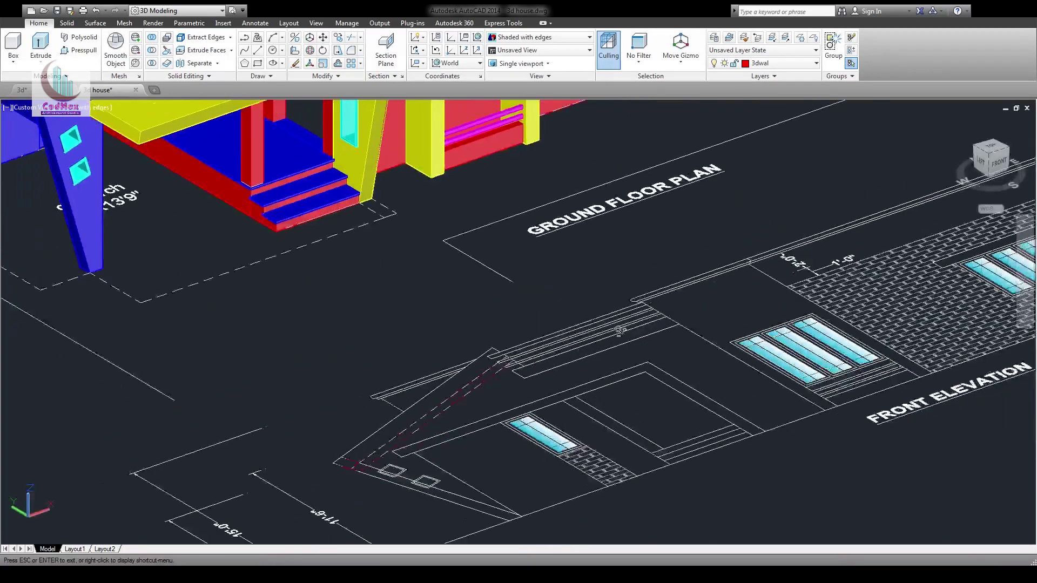
{"action": "scroll", "coordinate": [621, 299], "scroll_direction": "down", "scroll_amount": 5}
{"action": "scroll", "coordinate": [328, 337], "scroll_direction": "up", "scroll_amount": 4}
Trace the roof outline with a polyline through the top outer corners of the house walls
{"action": "middle_click_drag", "start_coordinate": [215, 220], "coordinate": [278, 339], "text": "shift"}
{"action": "middle_click_drag", "start_coordinate": [490, 239], "coordinate": [527, 305]}
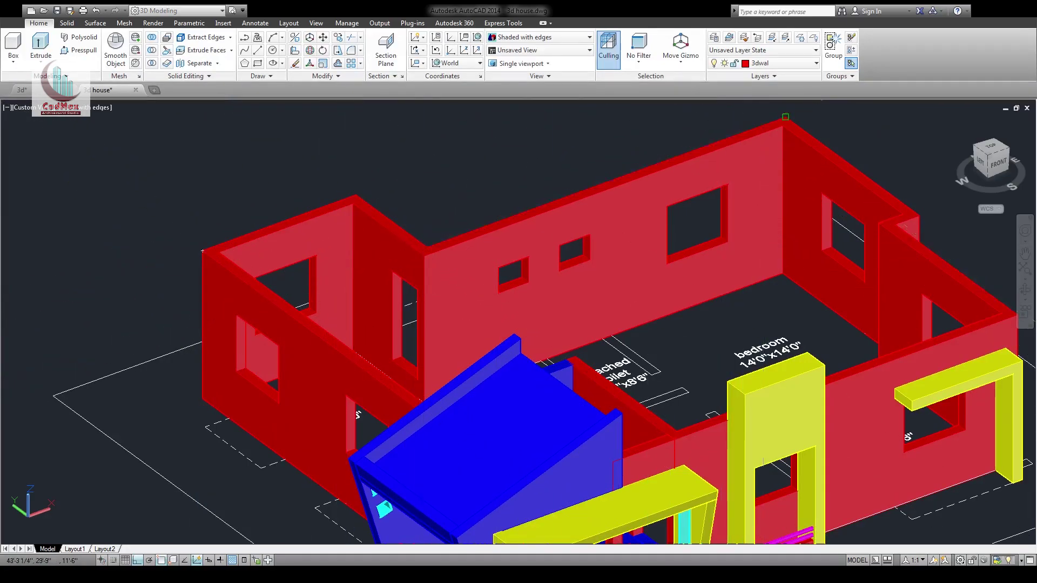
{"action": "middle_click_drag", "start_coordinate": [867, 201], "coordinate": [620, 172]}
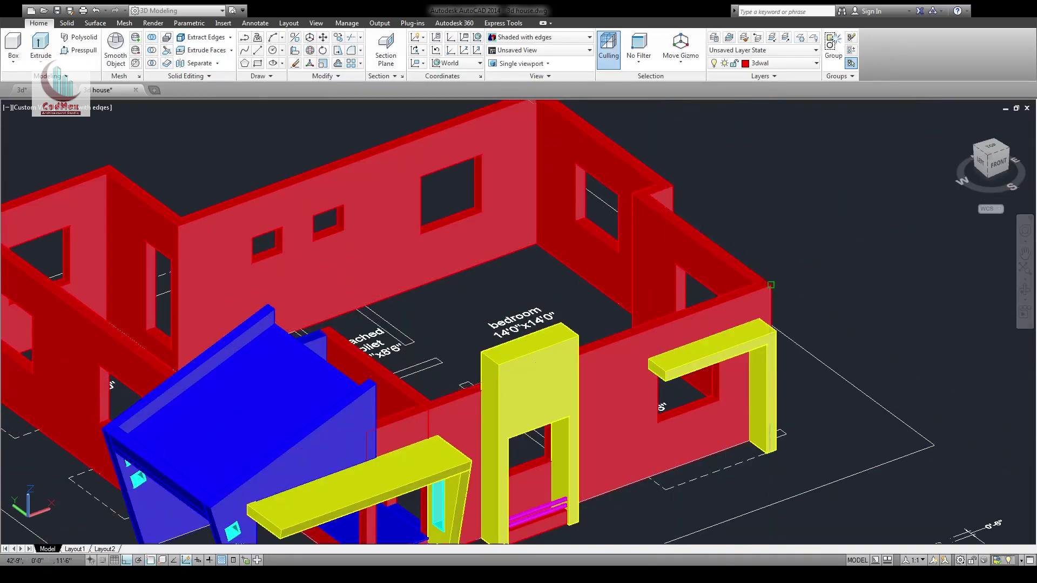
{"action": "scroll", "coordinate": [357, 419], "scroll_direction": "up", "scroll_amount": 3}
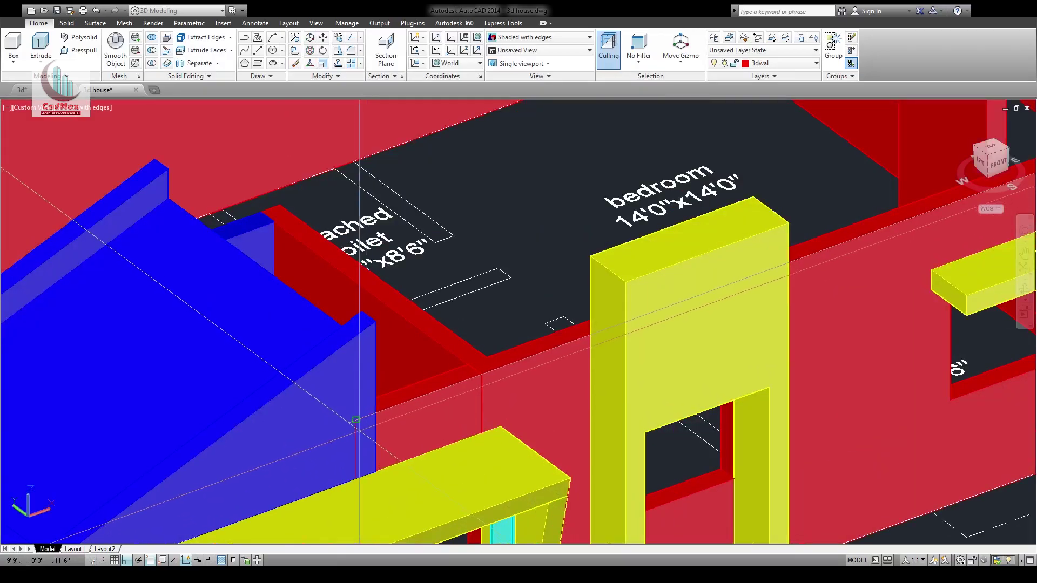
{"action": "middle_click_drag", "start_coordinate": [358, 426], "coordinate": [632, 424], "text": "shift"}
{"action": "scroll", "coordinate": [486, 406], "scroll_direction": "down", "scroll_amount": 6}
{"action": "scroll", "coordinate": [810, 189], "scroll_direction": "up", "scroll_amount": 2}
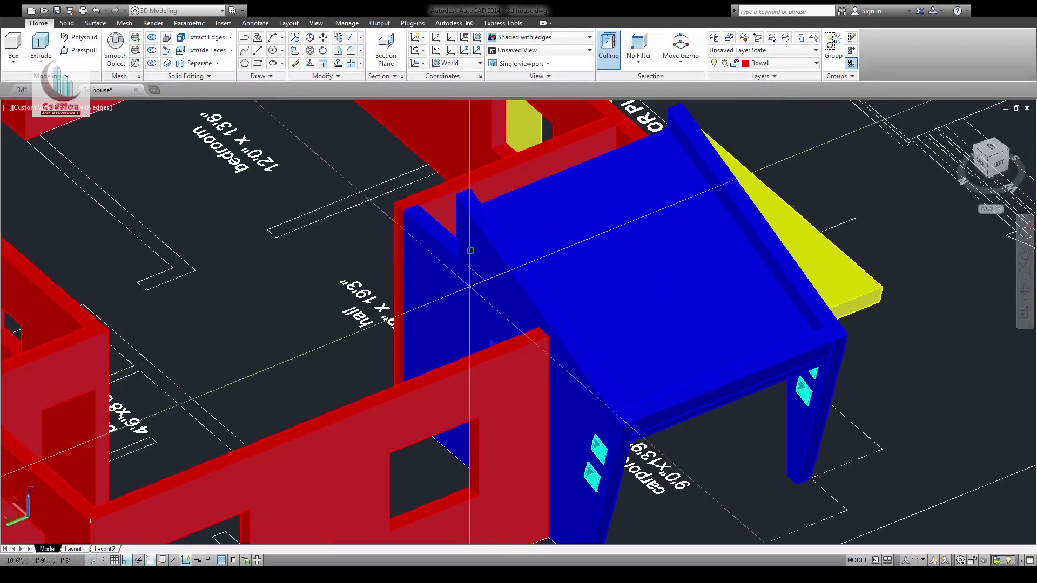
{"action": "middle_click_drag", "start_coordinate": [292, 424], "coordinate": [390, 390]}
{"action": "middle_click_drag", "start_coordinate": [183, 492], "coordinate": [385, 418]}
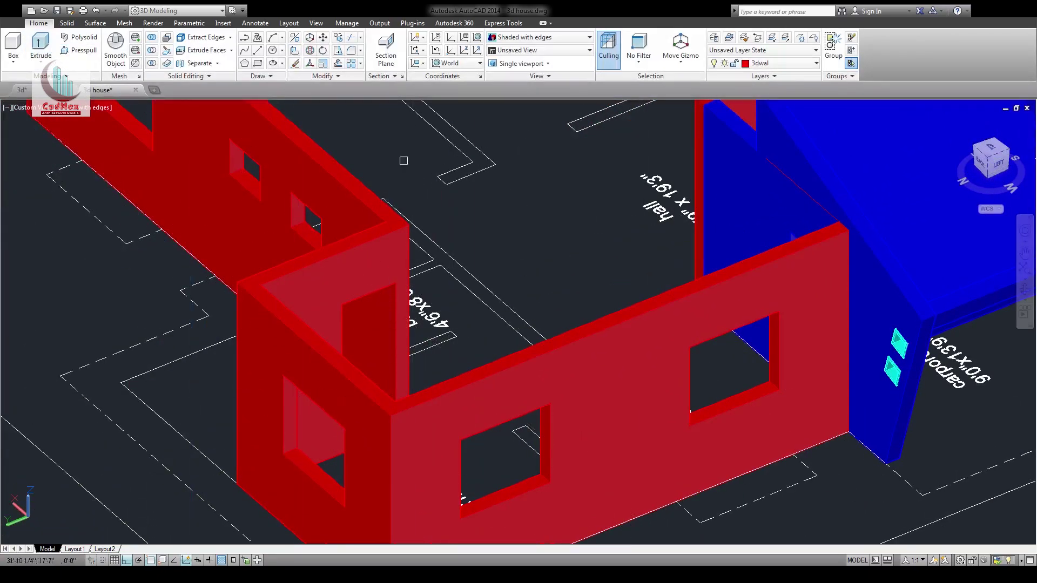
Extrude the traced roof outline upward into a slab covering the walls
{"action": "scroll", "coordinate": [491, 264], "scroll_direction": "up", "scroll_amount": 5}
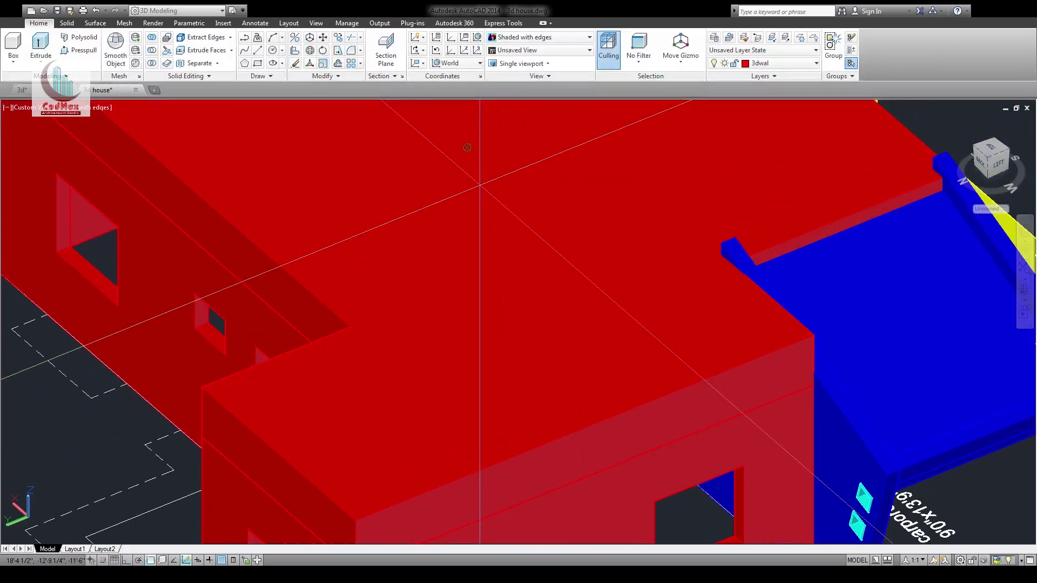
{"action": "scroll", "coordinate": [480, 186], "scroll_direction": "down", "scroll_amount": 4}
{"action": "scroll", "coordinate": [470, 237], "scroll_direction": "up", "scroll_amount": 4}
Assign the roof slab to a cyan layer
{"action": "left_click", "coordinate": [464, 303]}
{"action": "left_click", "coordinate": [773, 68]}
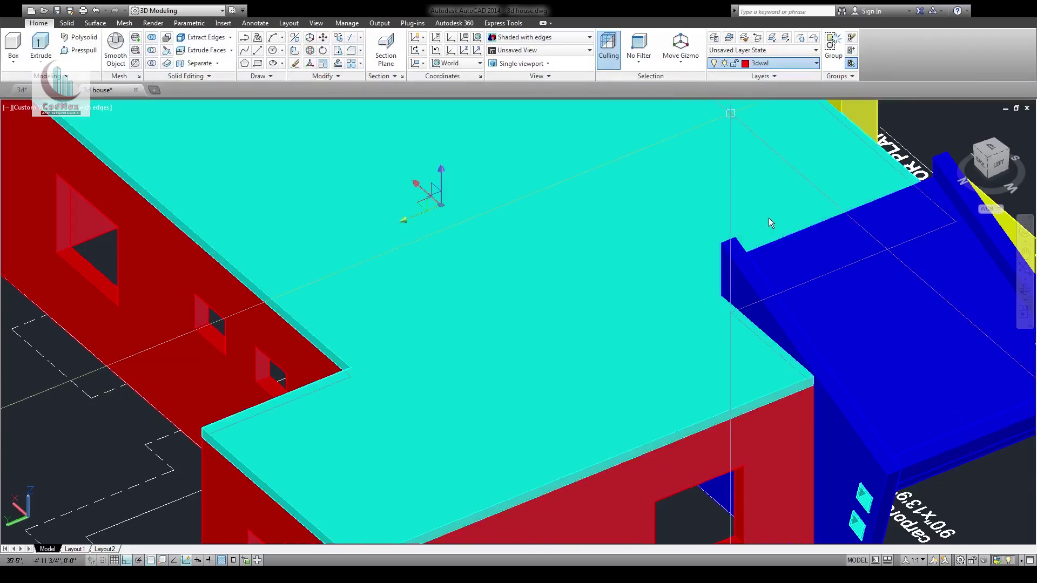
{"action": "left_click", "coordinate": [769, 218]}
Compare the house with the finished model in the 3d drawing, examining how the roof slab projects past the walls, and return
{"action": "scroll", "coordinate": [463, 352], "scroll_direction": "down", "scroll_amount": 8}
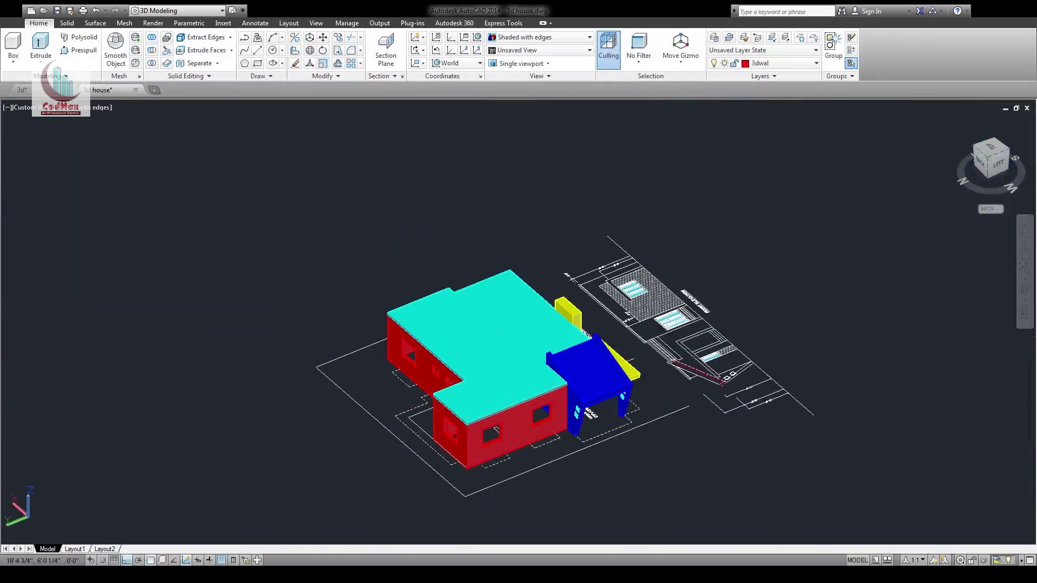
{"action": "middle_click_drag", "start_coordinate": [462, 352], "coordinate": [362, 378], "text": "shift"}
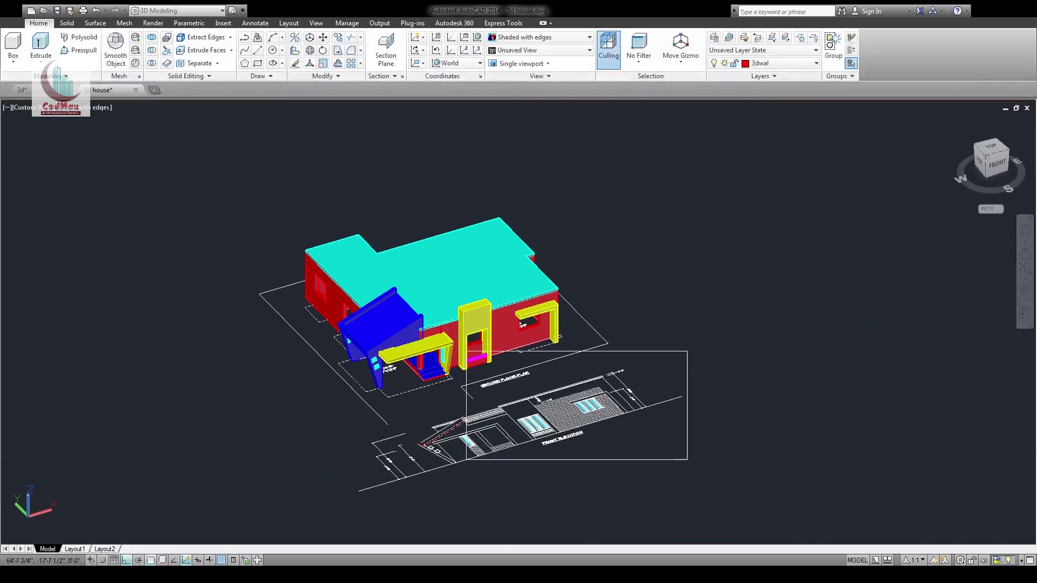
{"action": "scroll", "coordinate": [607, 424], "scroll_direction": "up", "scroll_amount": 7}
{"action": "middle_click_drag", "start_coordinate": [514, 264], "coordinate": [595, 442]}
{"action": "scroll", "coordinate": [608, 341], "scroll_direction": "down", "scroll_amount": 6}
{"action": "scroll", "coordinate": [207, 158], "scroll_direction": "up", "scroll_amount": 2}
{"action": "left_click", "coordinate": [22, 90]}
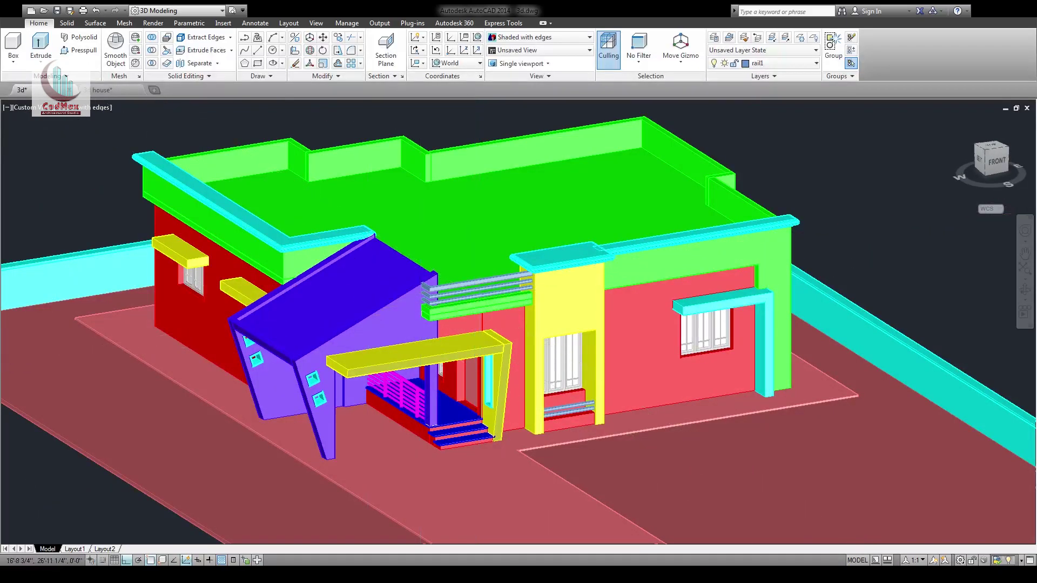
{"action": "scroll", "coordinate": [302, 291], "scroll_direction": "down", "scroll_amount": 3}
{"action": "middle_click_drag", "start_coordinate": [297, 302], "coordinate": [262, 236], "text": "shift"}
{"action": "scroll", "coordinate": [643, 312], "scroll_direction": "up", "scroll_amount": 2}
{"action": "middle_click_drag", "start_coordinate": [643, 311], "coordinate": [544, 310], "text": "shift"}
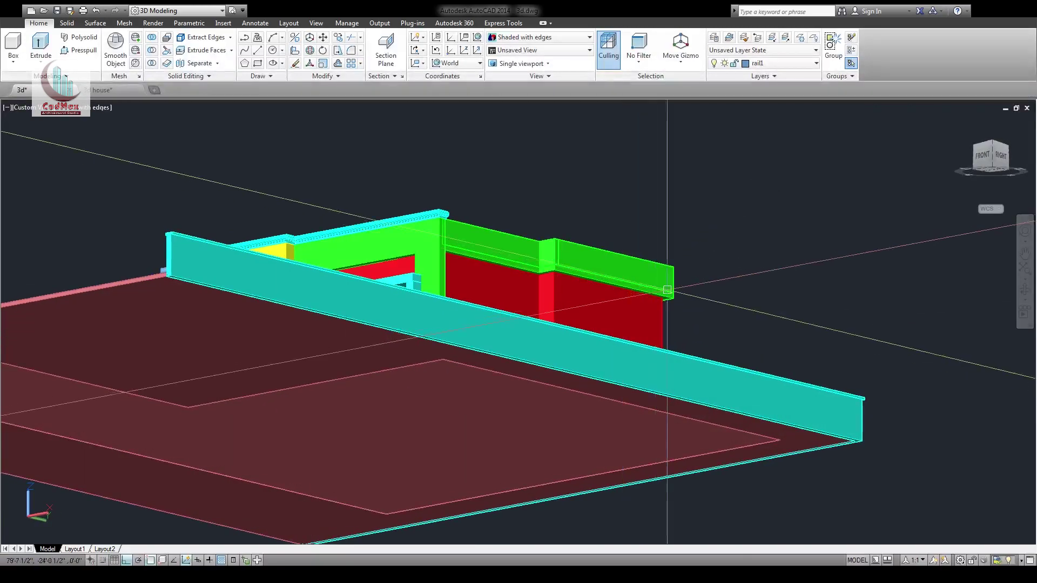
{"action": "scroll", "coordinate": [668, 291], "scroll_direction": "up", "scroll_amount": 5}
{"action": "scroll", "coordinate": [656, 313], "scroll_direction": "up", "scroll_amount": 2}
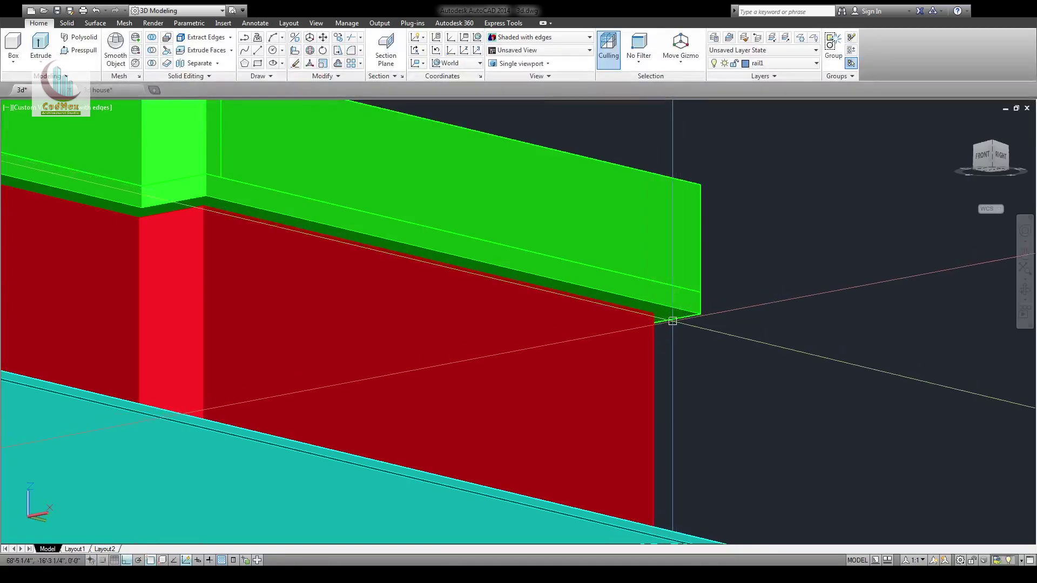
{"action": "left_click", "coordinate": [97, 89]}
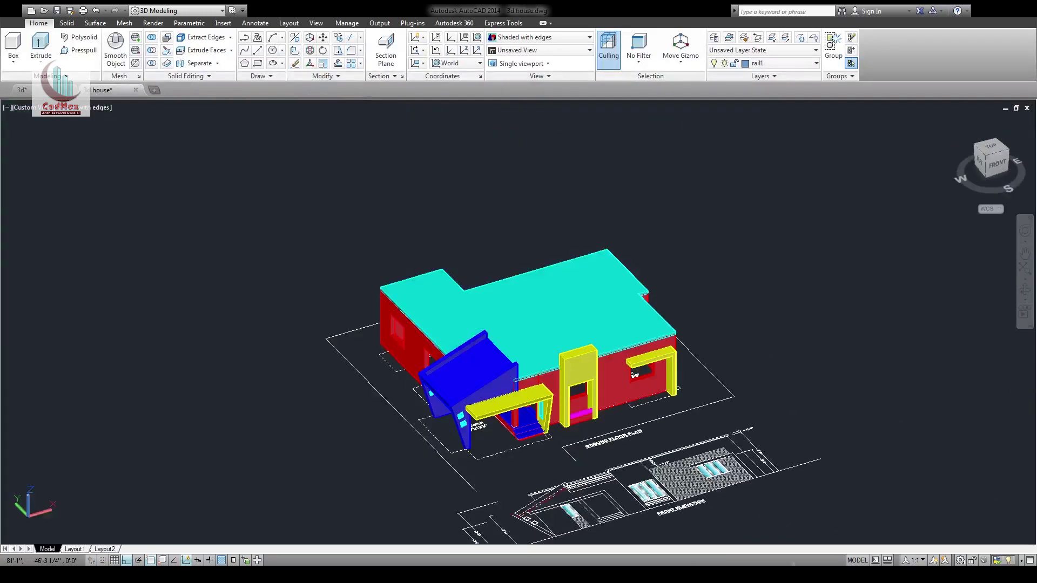
Extrude the roof slab's rear edge faces outward beyond the walls to form an overhang
{"action": "middle_click_drag", "start_coordinate": [481, 379], "coordinate": [486, 380], "text": "shift"}
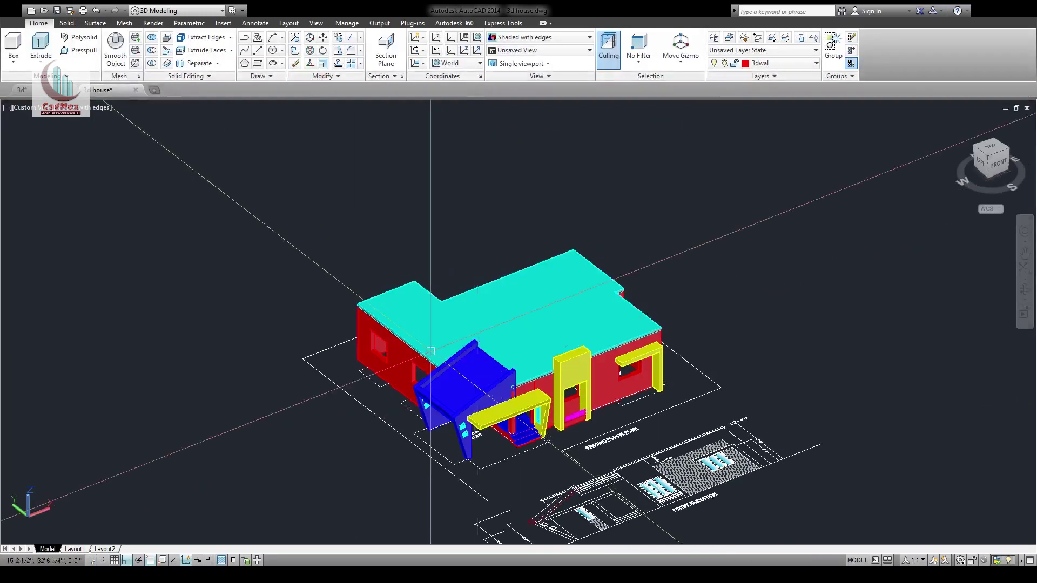
{"action": "left_click", "coordinate": [718, 431]}
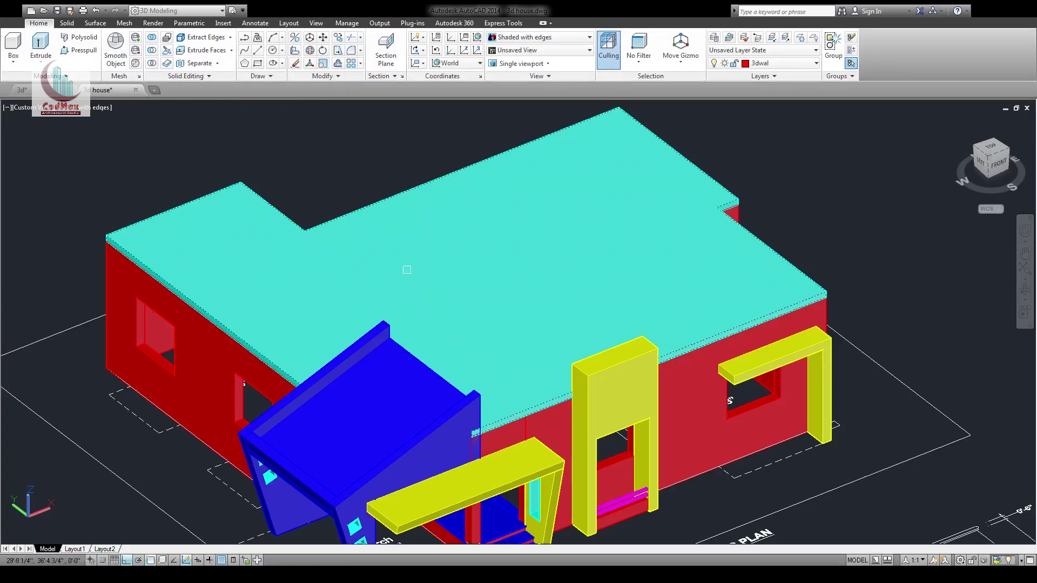
{"action": "middle_click_drag", "start_coordinate": [345, 257], "coordinate": [451, 389], "text": "shift"}
{"action": "scroll", "coordinate": [415, 414], "scroll_direction": "up", "scroll_amount": 5}
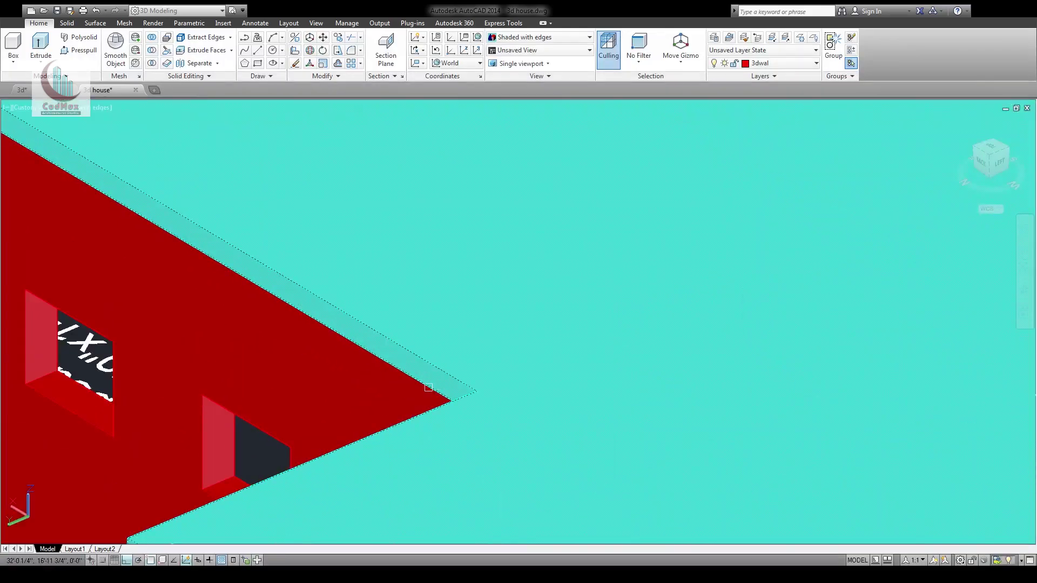
{"action": "scroll", "coordinate": [442, 384], "scroll_direction": "down", "scroll_amount": 4}
{"action": "scroll", "coordinate": [434, 365], "scroll_direction": "down", "scroll_amount": 4}
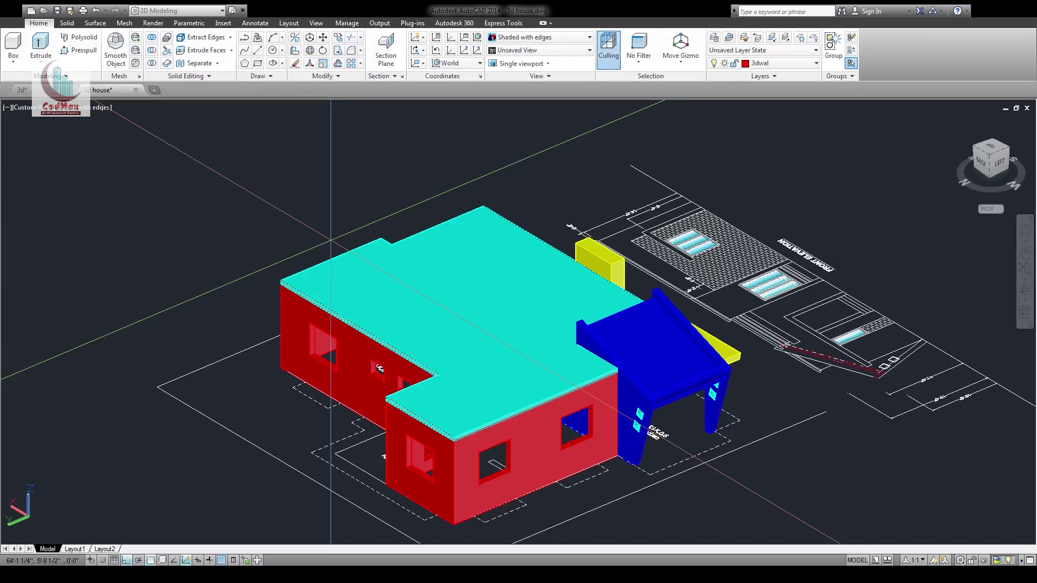
Extrude the roof slab's edge faces on the two side walls outward to continue the overhang
{"action": "middle_click_drag", "start_coordinate": [378, 322], "coordinate": [317, 303], "text": "shift"}
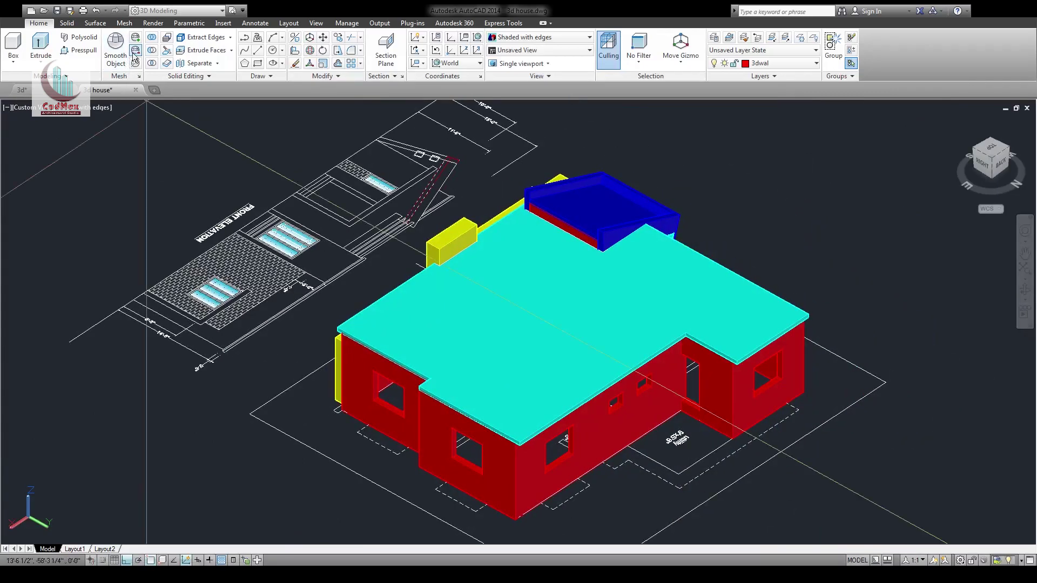
{"action": "scroll", "coordinate": [432, 405], "scroll_direction": "up", "scroll_amount": 5}
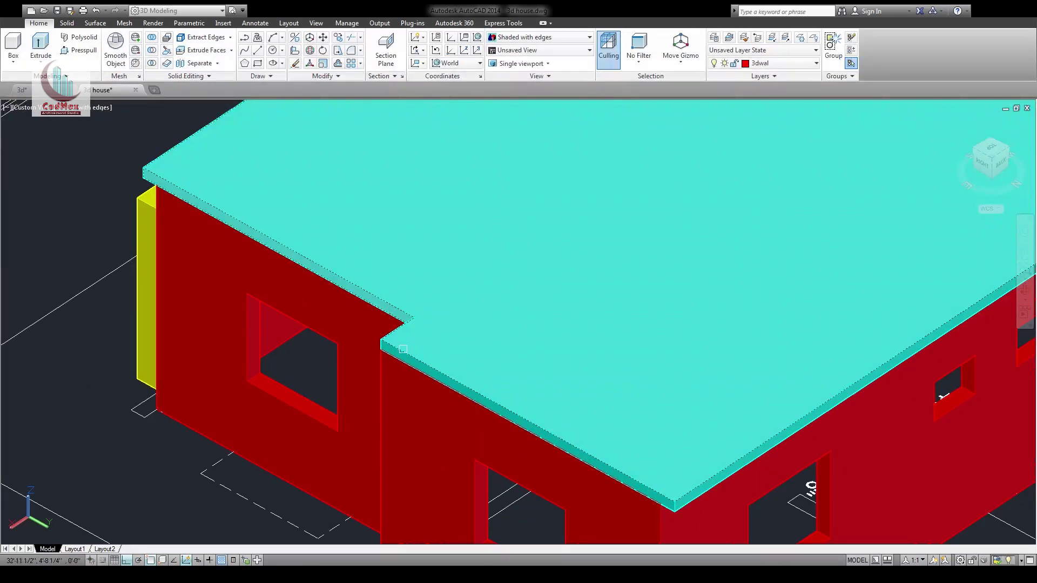
{"action": "middle_click_drag", "start_coordinate": [789, 260], "coordinate": [132, 470]}
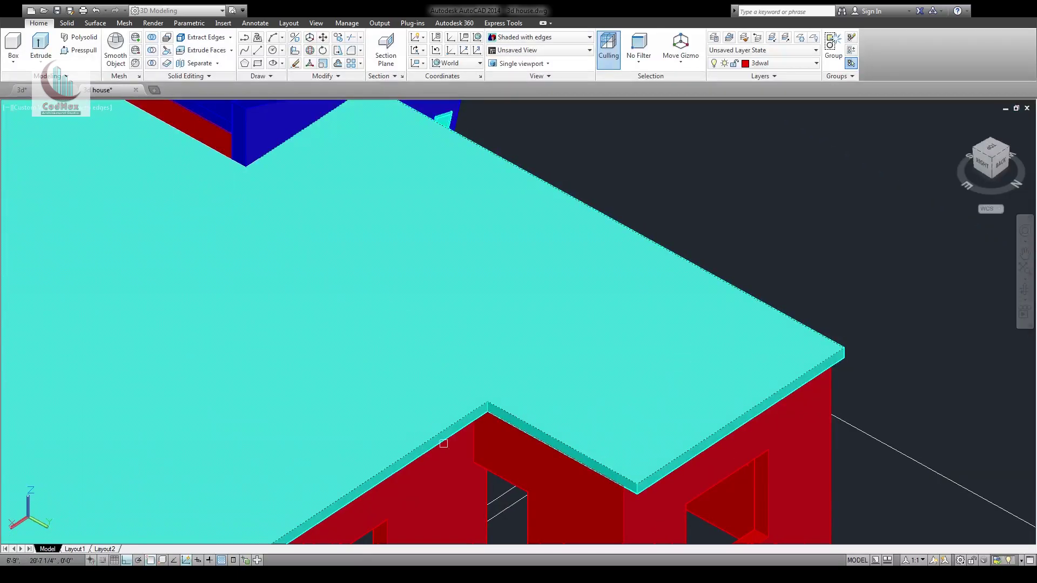
{"action": "middle_click_drag", "start_coordinate": [522, 420], "coordinate": [387, 415], "text": "shift"}
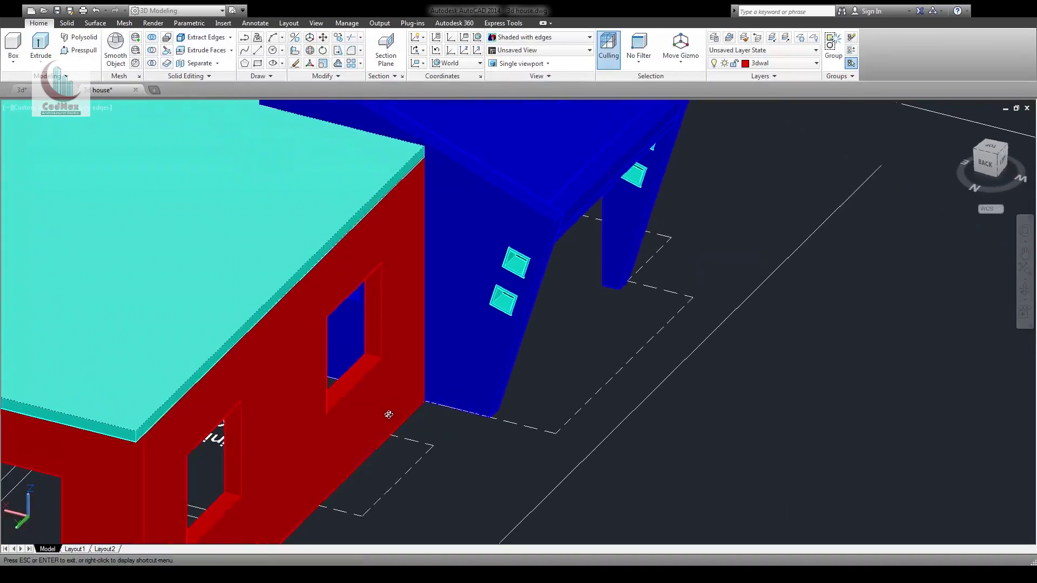
{"action": "scroll", "coordinate": [387, 415], "scroll_direction": "up", "scroll_amount": 3}
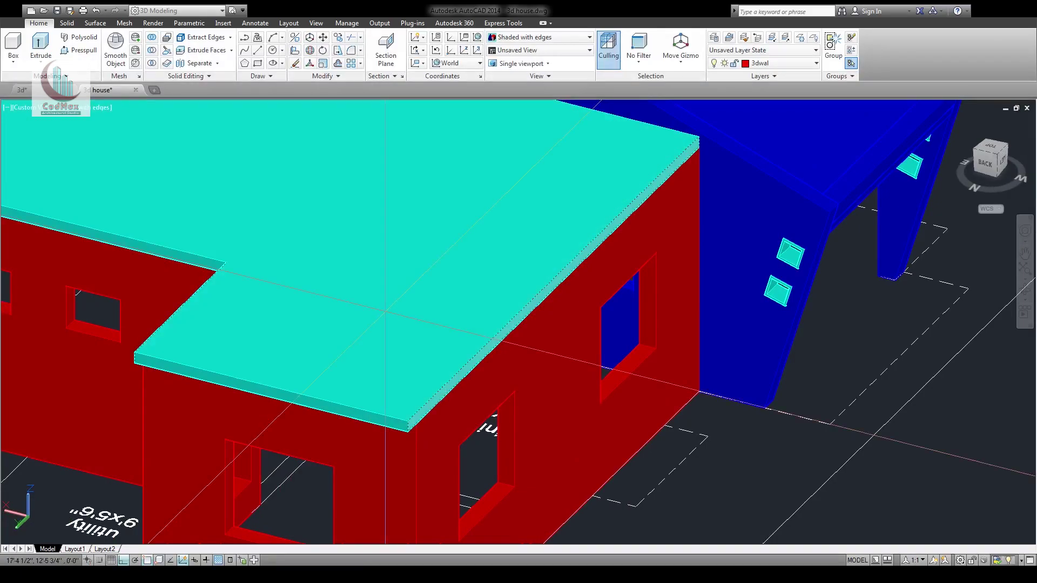
{"action": "key", "text": "Return"}
Extrude the short step face of the roof slab at the right wall's notch outward past the wall
{"action": "middle_click_drag", "start_coordinate": [380, 366], "coordinate": [665, 306], "text": "shift"}
{"action": "middle_click_drag", "start_coordinate": [233, 116], "coordinate": [333, 267]}
{"action": "scroll", "coordinate": [331, 268], "scroll_direction": "up", "scroll_amount": 5}
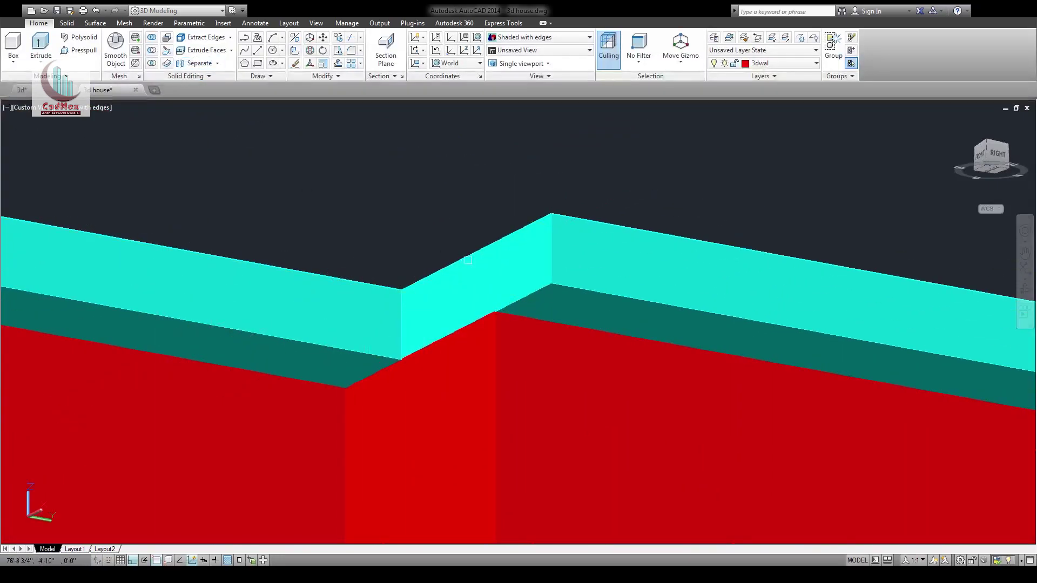
{"action": "left_click", "coordinate": [475, 286]}
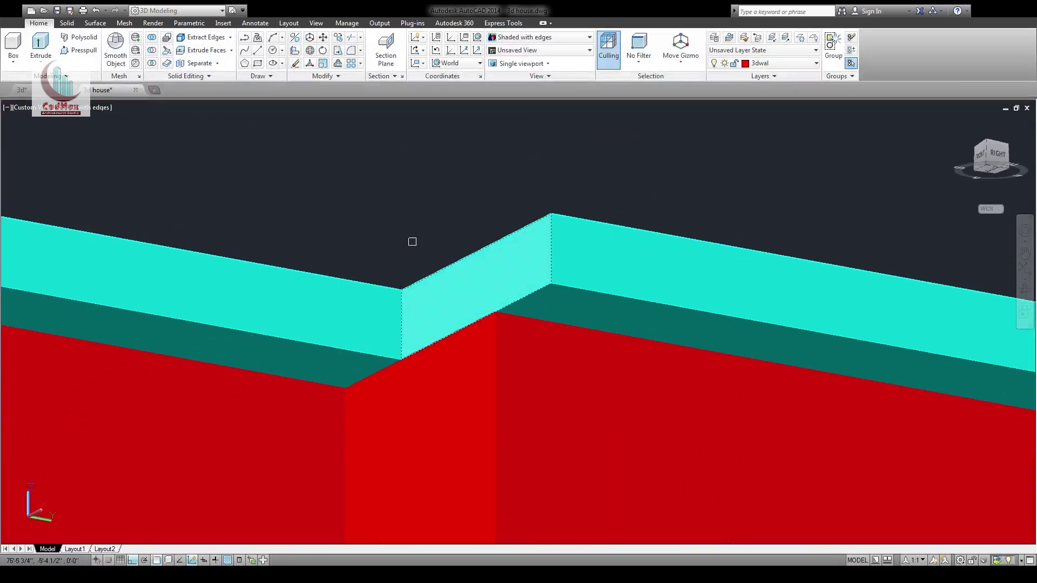
{"action": "scroll", "coordinate": [486, 303], "scroll_direction": "down", "scroll_amount": 8}
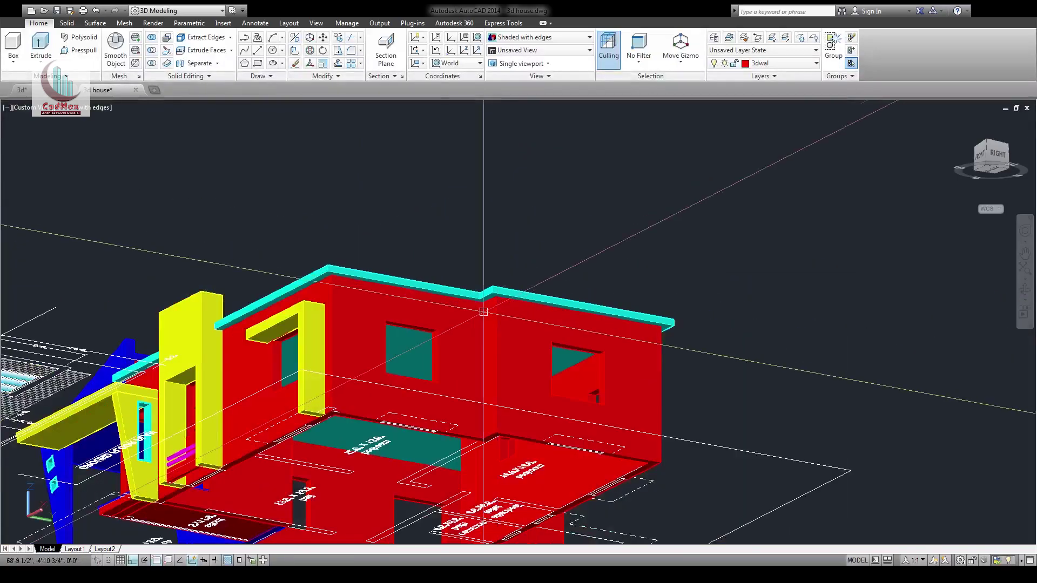
Delete the 2'-0", 1'-0" and 8'-6" dimensions around the brick wall in the front elevation
{"action": "middle_click_drag", "start_coordinate": [483, 312], "coordinate": [443, 246], "text": "shift"}
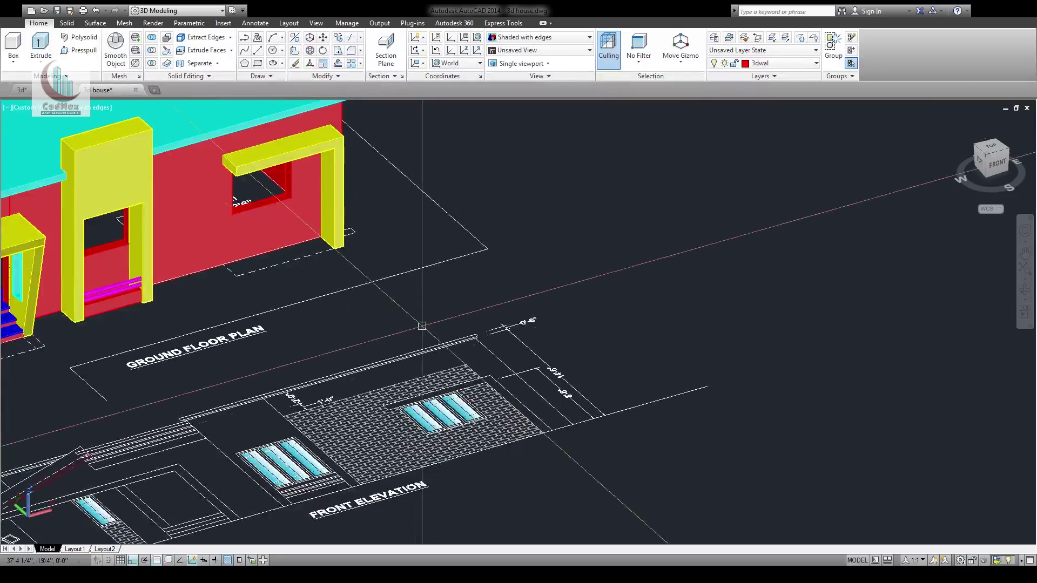
{"action": "scroll", "coordinate": [317, 415], "scroll_direction": "up", "scroll_amount": 2}
{"action": "scroll", "coordinate": [317, 415], "scroll_direction": "up", "scroll_amount": 3}
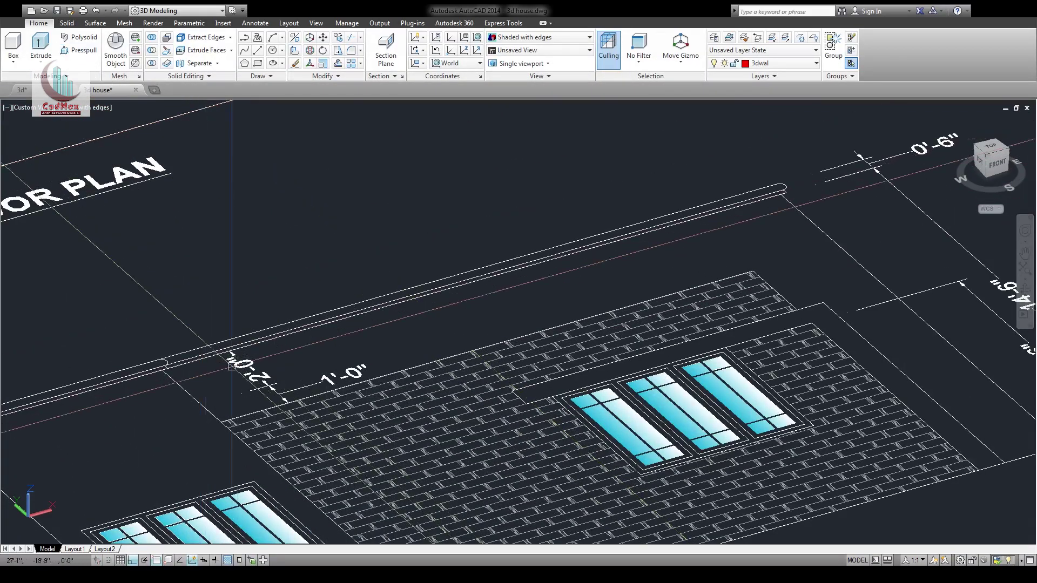
{"action": "middle_click_drag", "start_coordinate": [273, 393], "coordinate": [166, 384]}
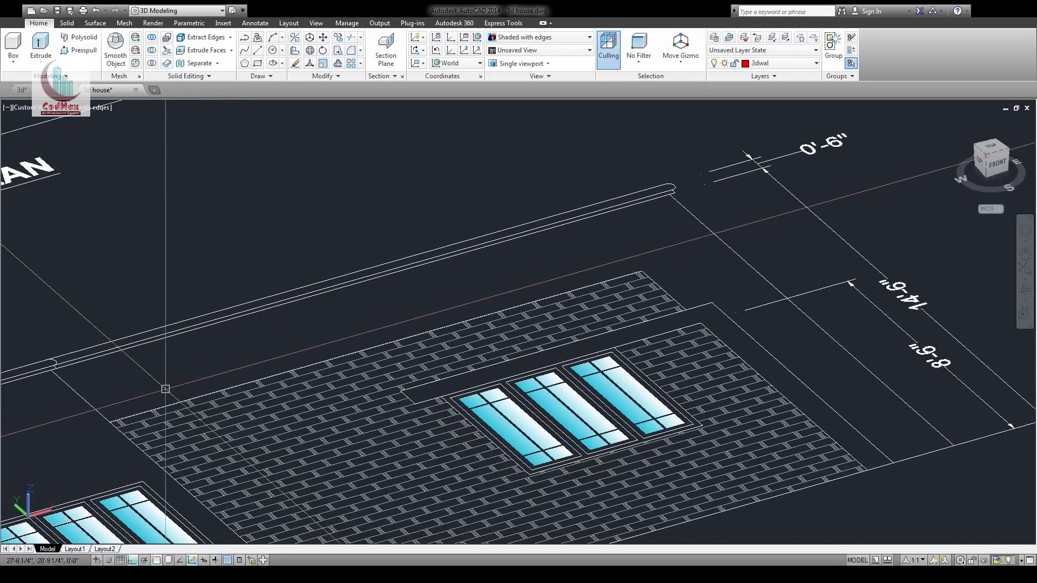
{"action": "left_click", "coordinate": [762, 309]}
{"action": "key", "text": "Delete"}
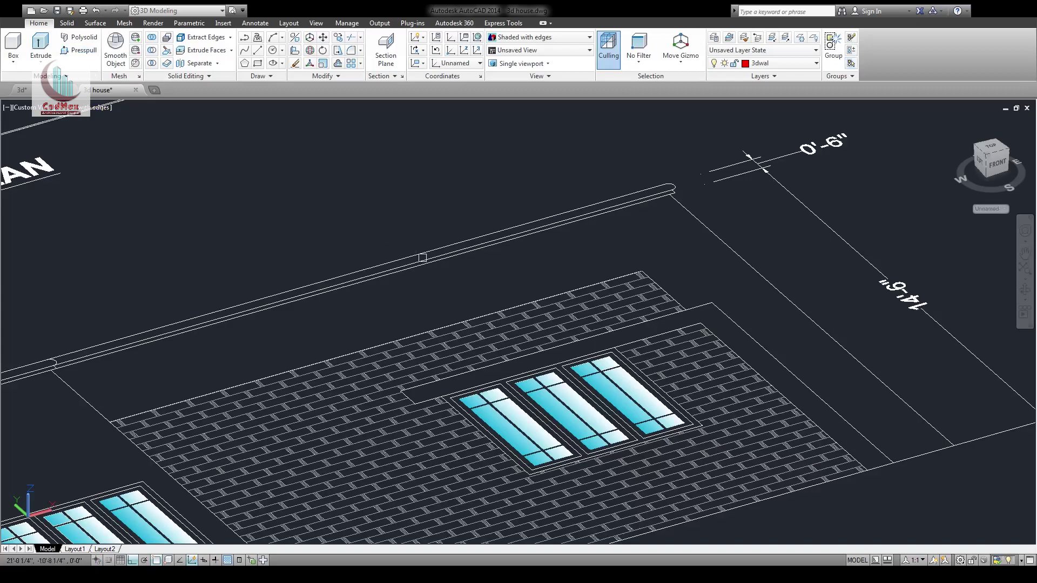
Press-pull the L-shaped area bordering the brick wall in the front elevation by 9 inches
{"action": "left_click", "coordinate": [430, 257]}
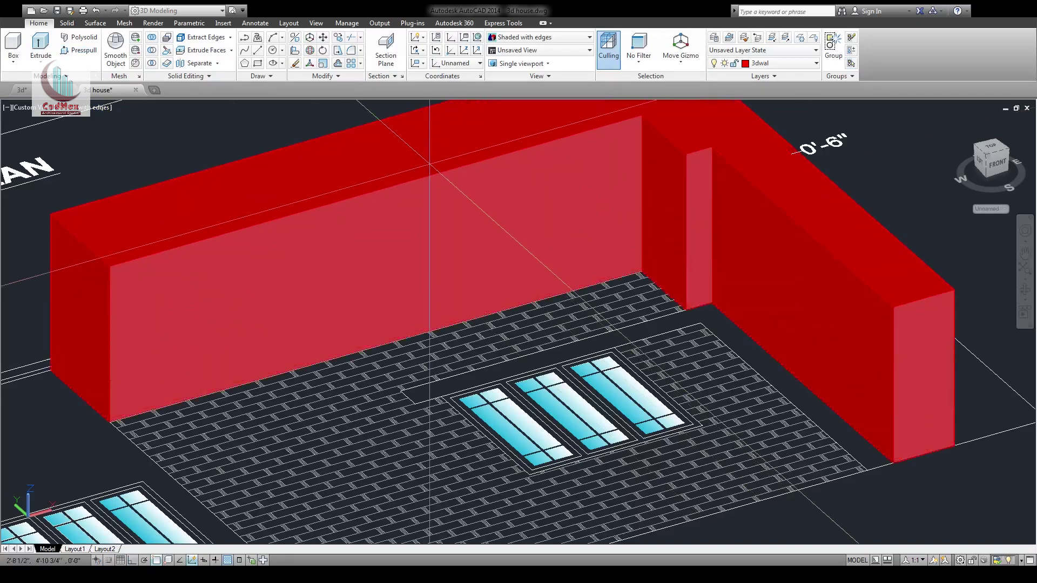
{"action": "type", "text": "9"}
{"action": "key", "text": "Return"}
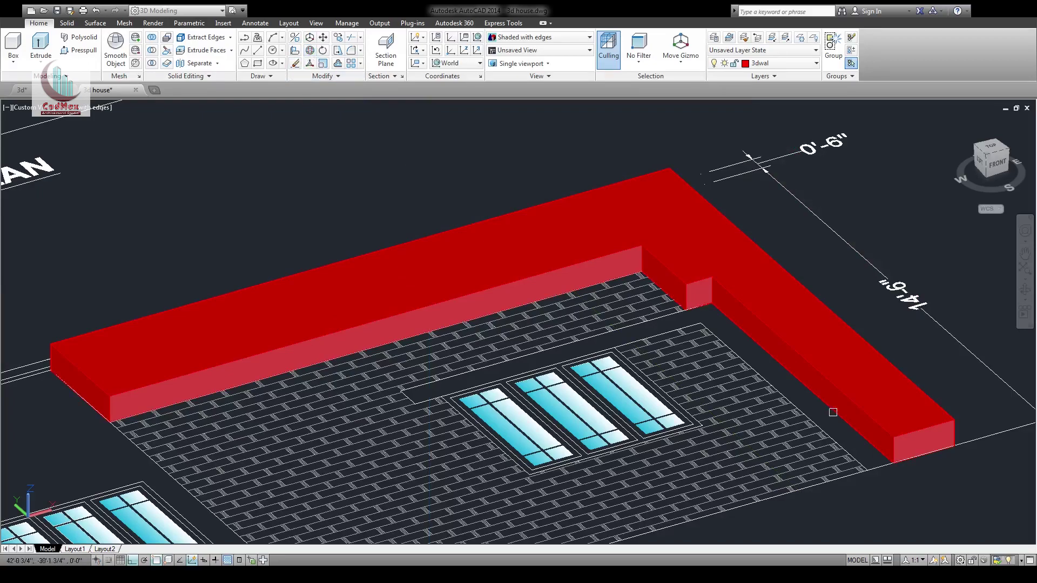
Rotate the L-shaped frame upright about the X axis, using its lower outer corner as the base point
{"action": "left_click", "coordinate": [895, 463]}
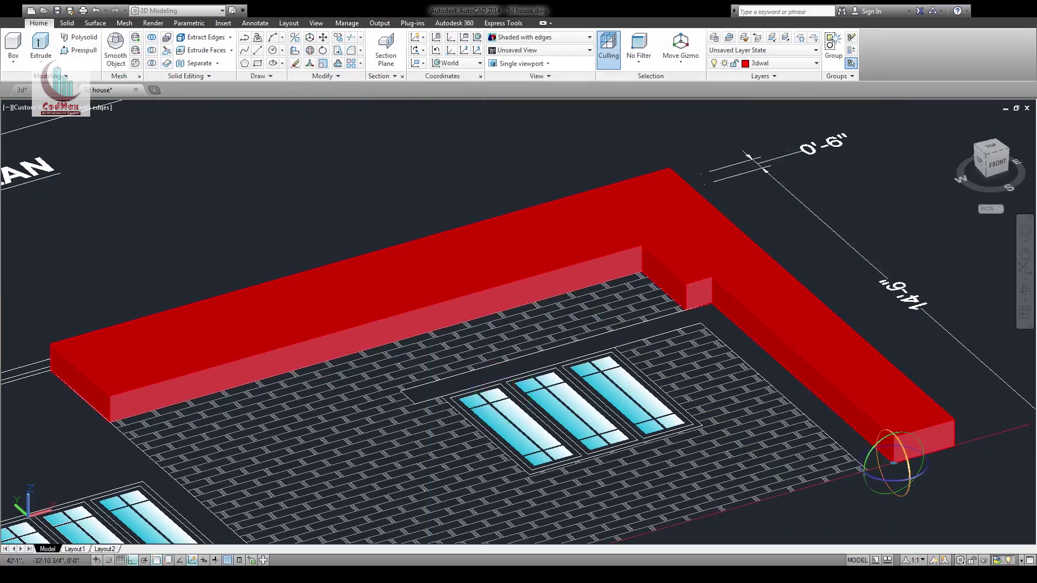
{"action": "left_click", "coordinate": [904, 458]}
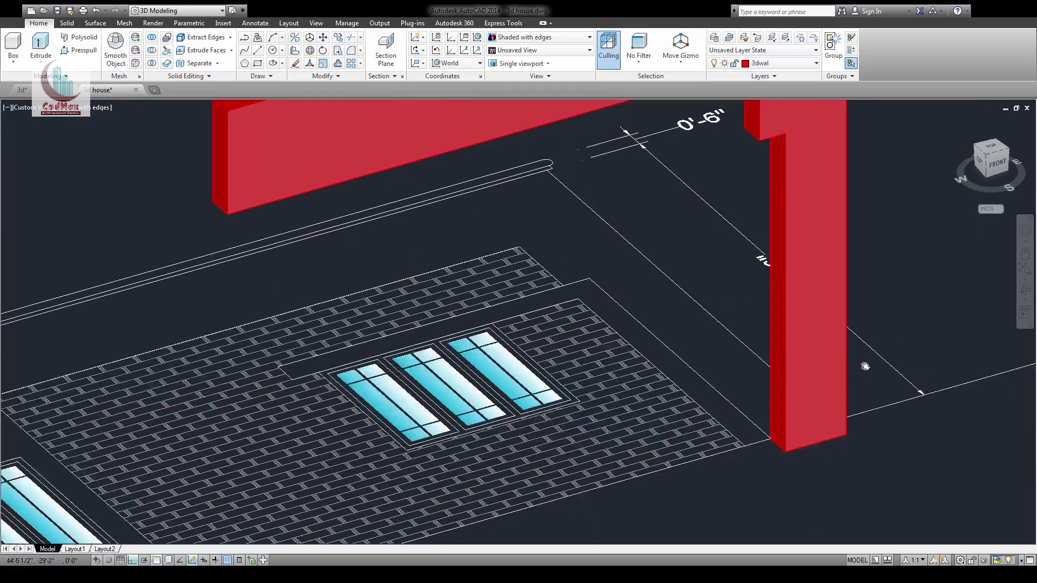
{"action": "left_click", "coordinate": [839, 424]}
{"action": "key", "text": "Escape"}
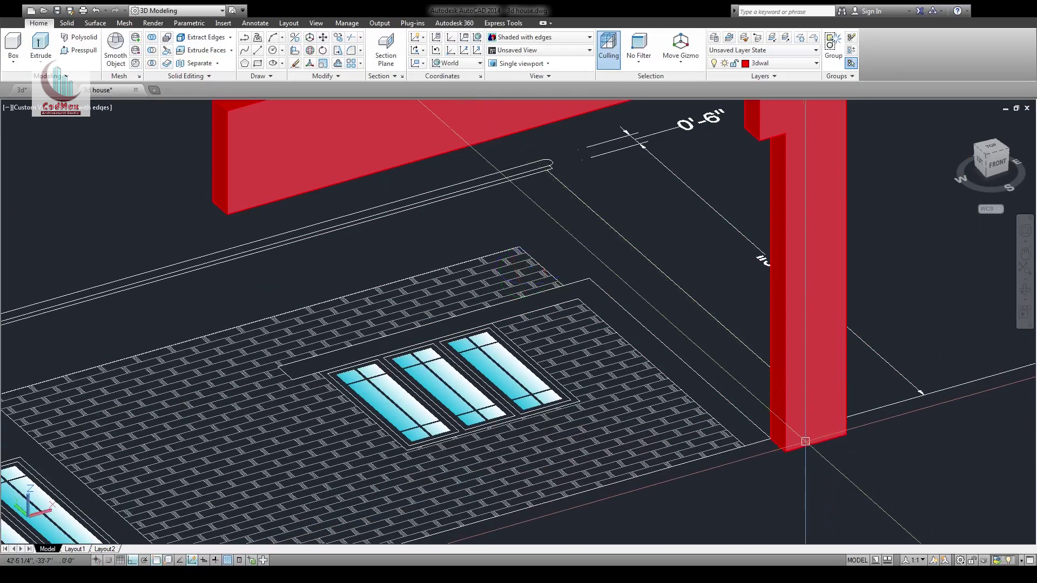
Move the upright L-shaped frame by its lower corner onto the base of the house's front right wall corner
{"action": "type", "text": "m"}
{"action": "key", "text": "Return"}
{"action": "left_click", "coordinate": [800, 441]}
{"action": "key", "text": "Return"}
{"action": "left_click", "coordinate": [785, 451]}
{"action": "middle_click_drag", "start_coordinate": [500, 247], "coordinate": [802, 545]}
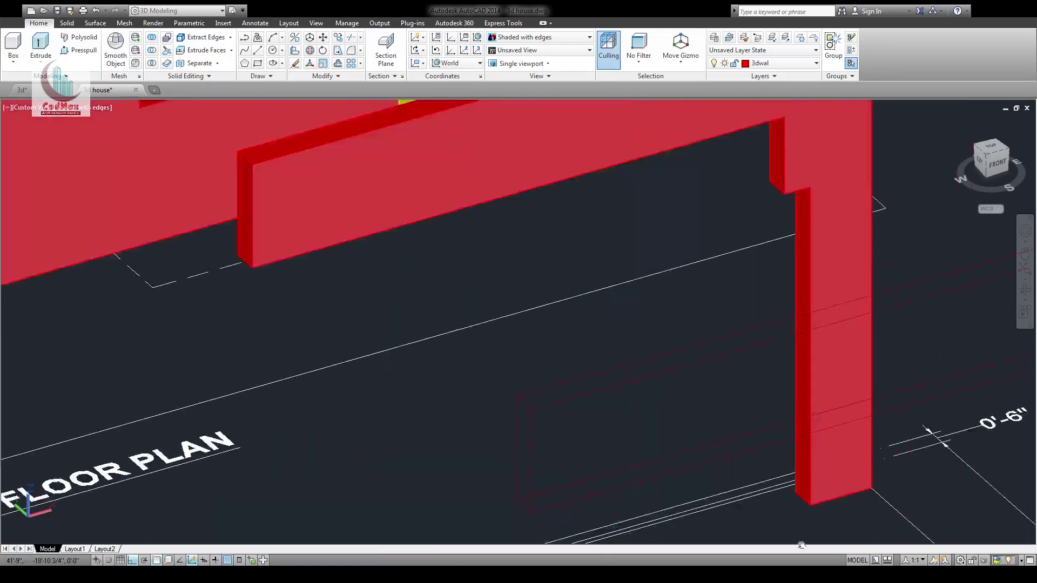
{"action": "middle_click_drag", "start_coordinate": [565, 152], "coordinate": [744, 374]}
{"action": "middle_click_drag", "start_coordinate": [688, 396], "coordinate": [558, 384], "text": "shift"}
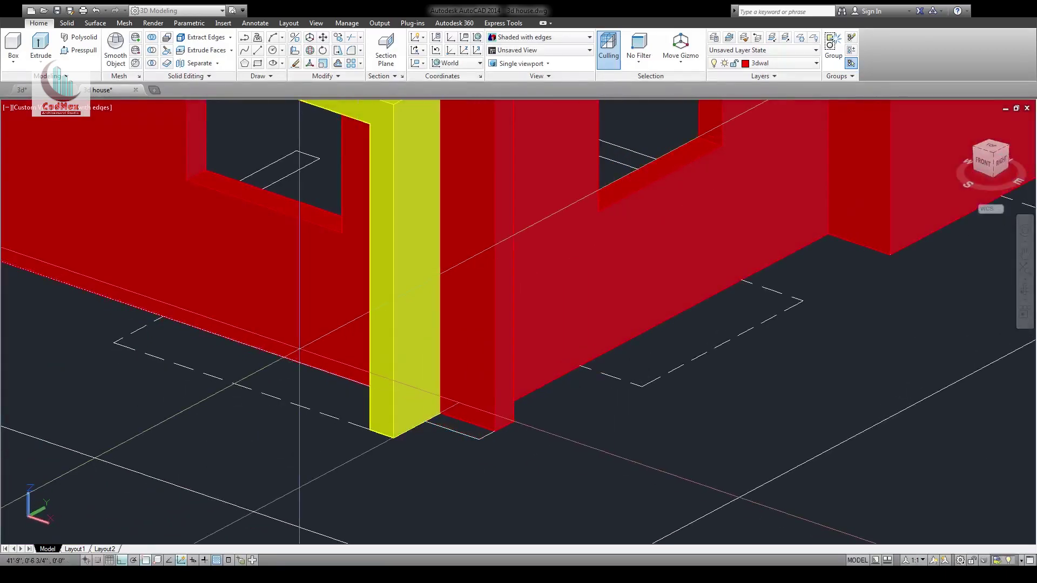
{"action": "left_click", "coordinate": [439, 421]}
Trim the roof slab where it runs through the red frame at the front right corner
{"action": "scroll", "coordinate": [492, 424], "scroll_direction": "down", "scroll_amount": 2}
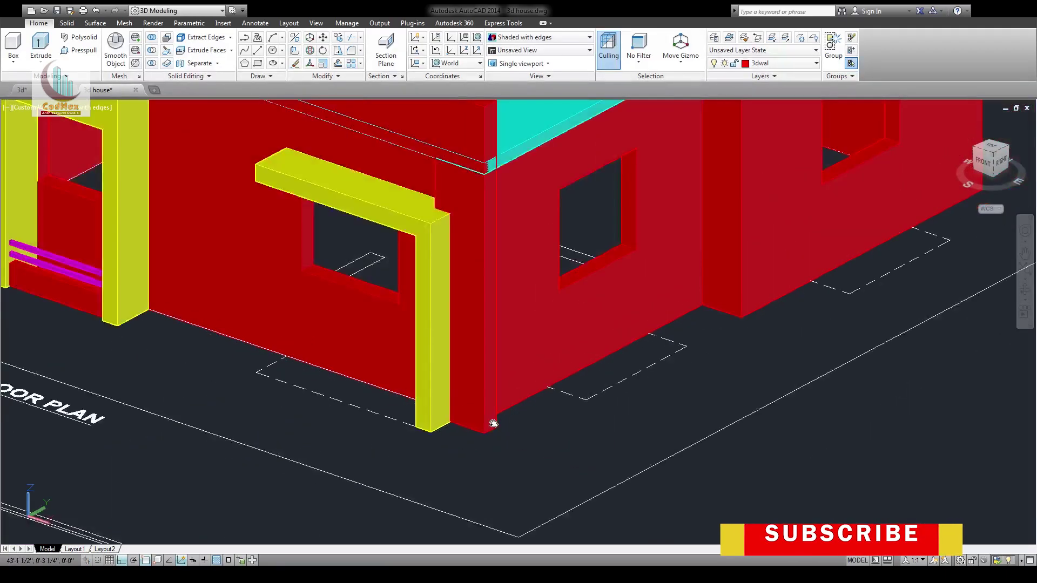
{"action": "middle_click_drag", "start_coordinate": [435, 219], "coordinate": [484, 395]}
{"action": "scroll", "coordinate": [508, 359], "scroll_direction": "up", "scroll_amount": 3}
{"action": "middle_click_drag", "start_coordinate": [530, 319], "coordinate": [533, 363]}
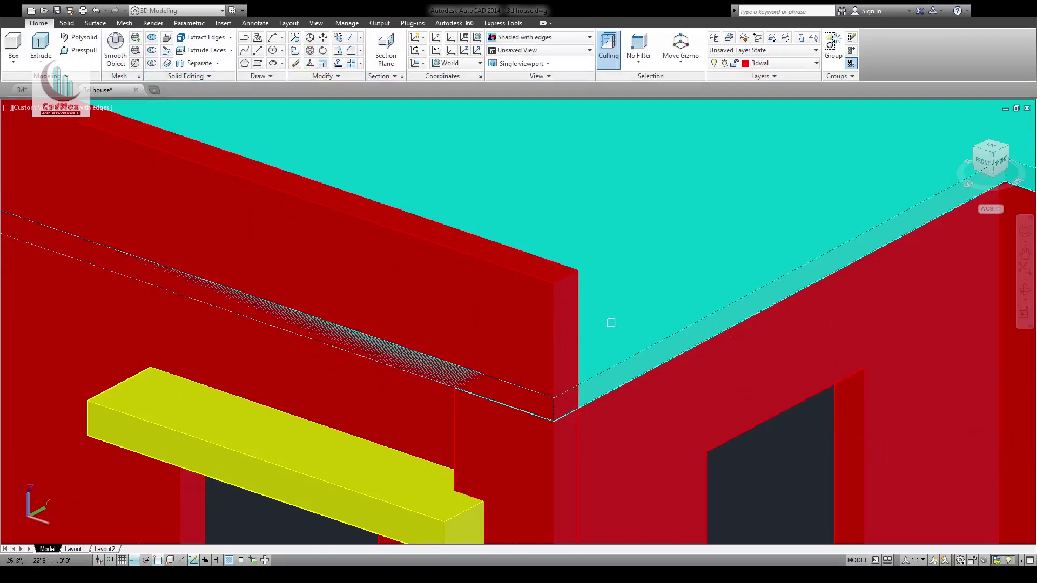
{"action": "key", "text": "Return"}
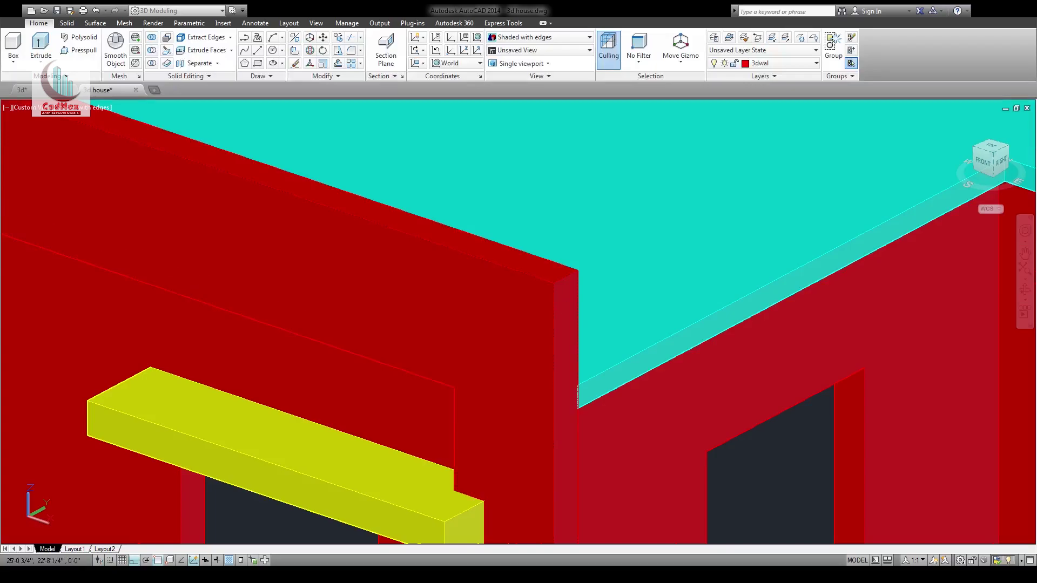
{"action": "scroll", "coordinate": [559, 339], "scroll_direction": "down", "scroll_amount": 2}
{"action": "middle_click_drag", "start_coordinate": [388, 356], "coordinate": [394, 357], "text": "shift"}
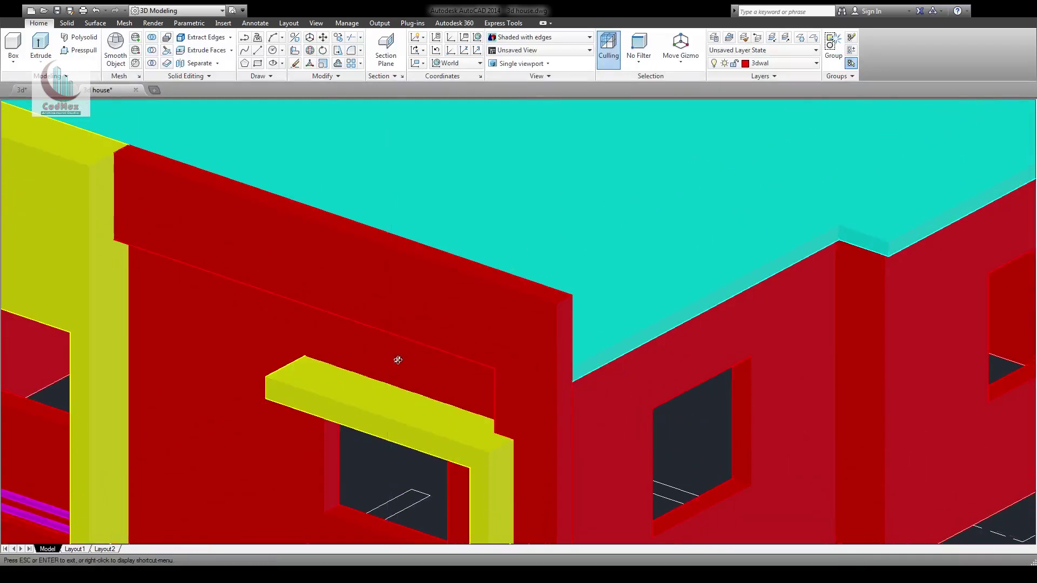
{"action": "scroll", "coordinate": [393, 357], "scroll_direction": "down", "scroll_amount": 10}
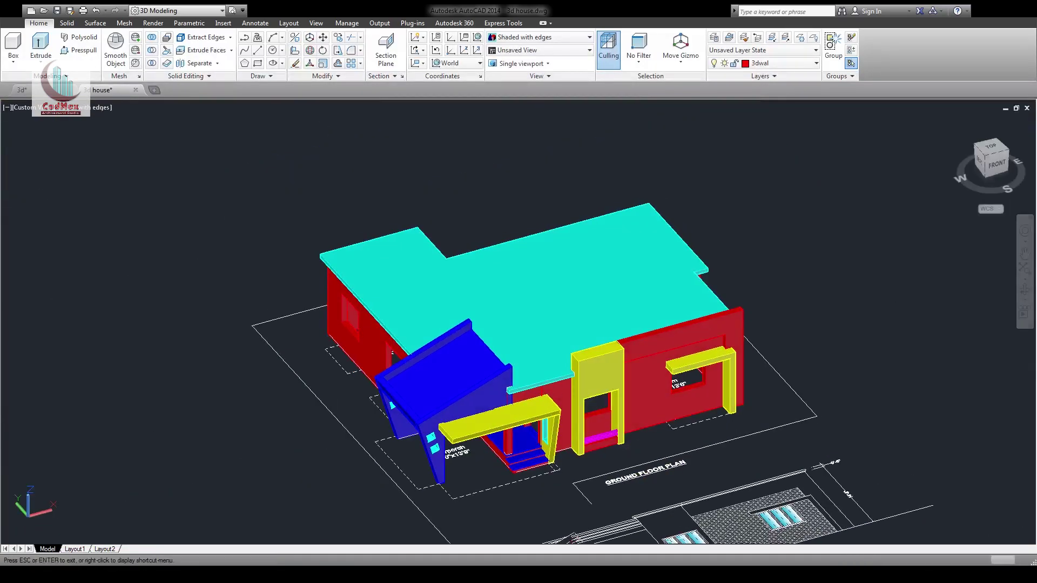
{"action": "key", "text": "Escape"}
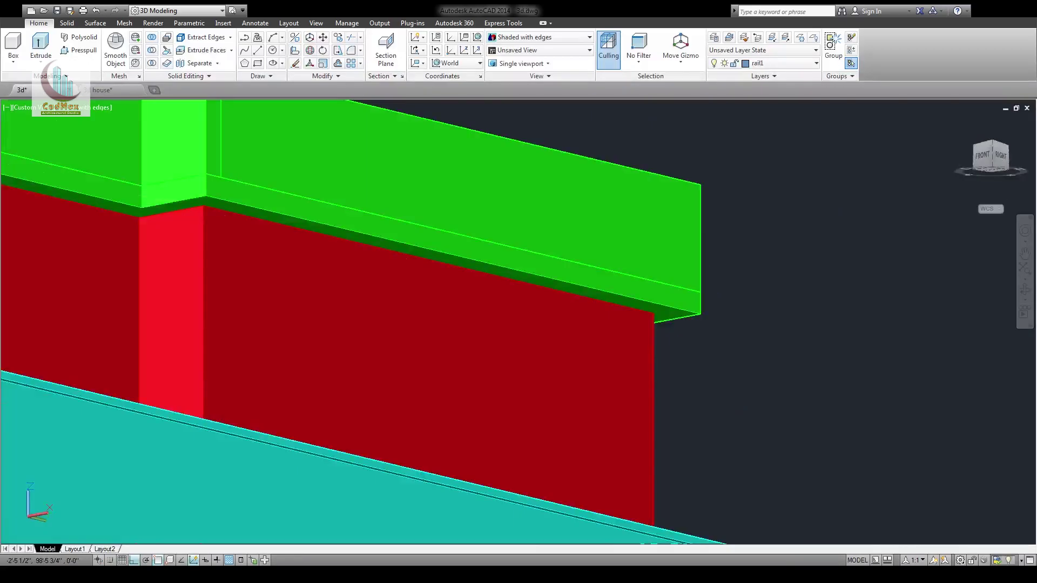
Examine how the parapet and railing are built in the finished reference model in the 3d drawing
{"action": "scroll", "coordinate": [519, 308], "scroll_direction": "down", "scroll_amount": 8}
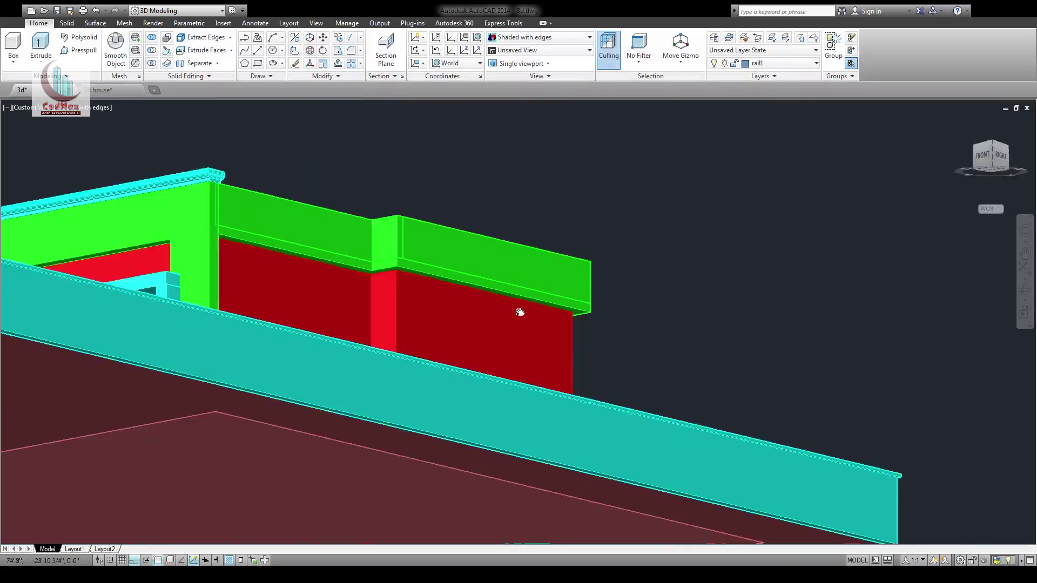
{"action": "middle_click_drag", "start_coordinate": [317, 347], "coordinate": [392, 381]}
{"action": "left_click", "coordinate": [442, 342]}
{"action": "middle_click_drag", "start_coordinate": [375, 428], "coordinate": [604, 523], "text": "shift"}
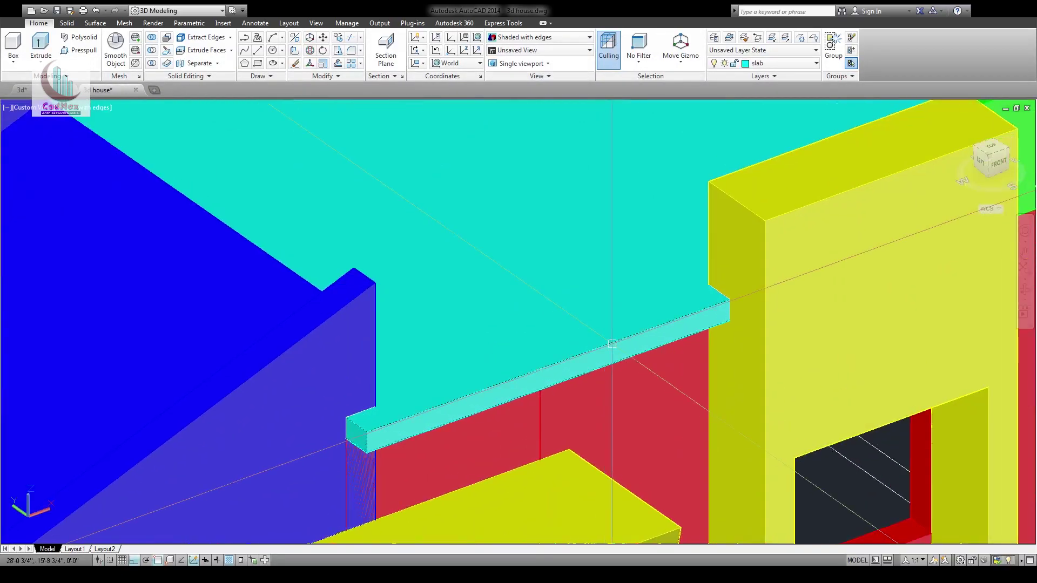
Build a box 9 inches wide and 6 inches high on the slab's front edge between the blue porch roof and the yellow frame
{"action": "key", "text": "Escape"}
{"action": "type", "text": "z"}
{"action": "key", "text": "Return"}
{"action": "key", "text": "Return"}
{"action": "left_click_drag", "start_coordinate": [534, 318], "coordinate": [516, 416]}
{"action": "middle_click_drag", "start_coordinate": [517, 417], "coordinate": [486, 293]}
{"action": "middle_click_drag", "start_coordinate": [429, 328], "coordinate": [340, 151]}
{"action": "middle_click_drag", "start_coordinate": [600, 364], "coordinate": [468, 94]}
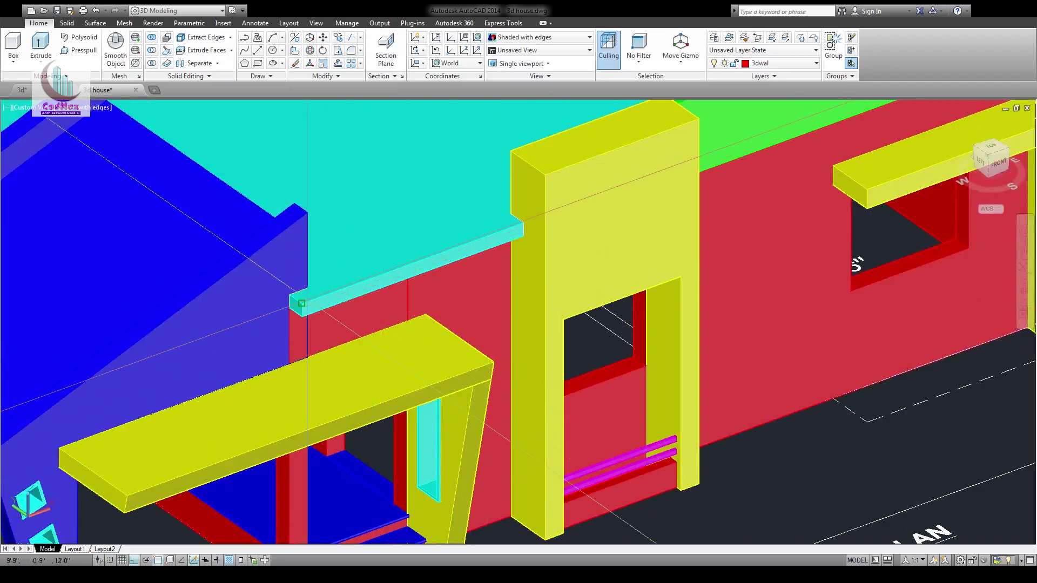
{"action": "left_click", "coordinate": [302, 303]}
{"action": "left_click", "coordinate": [511, 152]}
{"action": "type", "text": "rec"}
{"action": "key", "text": "Return"}
{"action": "left_click", "coordinate": [301, 303]}
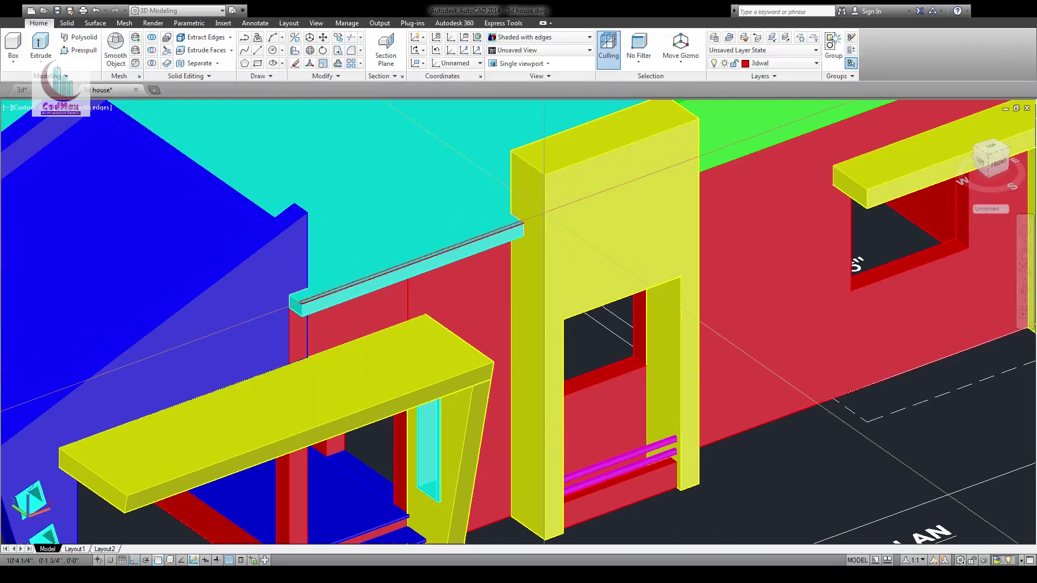
{"action": "left_click", "coordinate": [540, 218]}
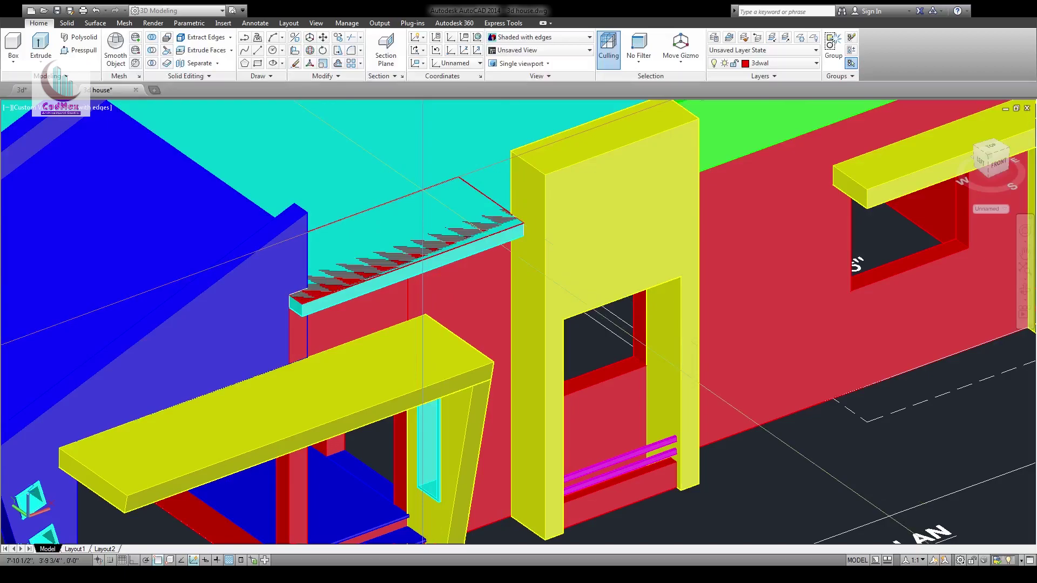
{"action": "type", "text": "9"}
{"action": "key", "text": "Return"}
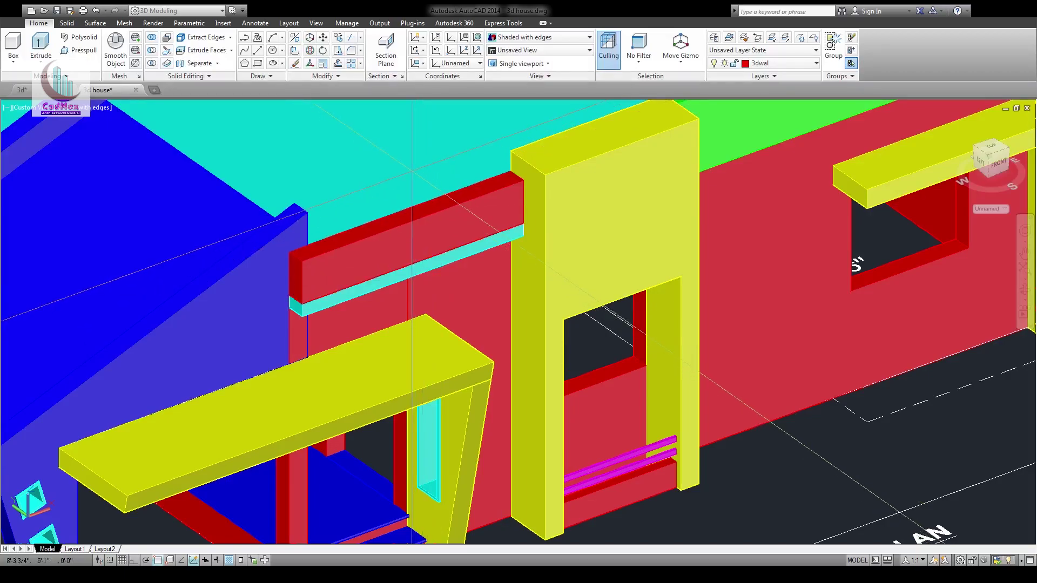
{"action": "type", "text": "6"}
{"action": "key", "text": "Return"}
Match the roof slab and the new edge box to the green parapet frame's properties and unite them
{"action": "middle_click_drag", "start_coordinate": [416, 210], "coordinate": [397, 313]}
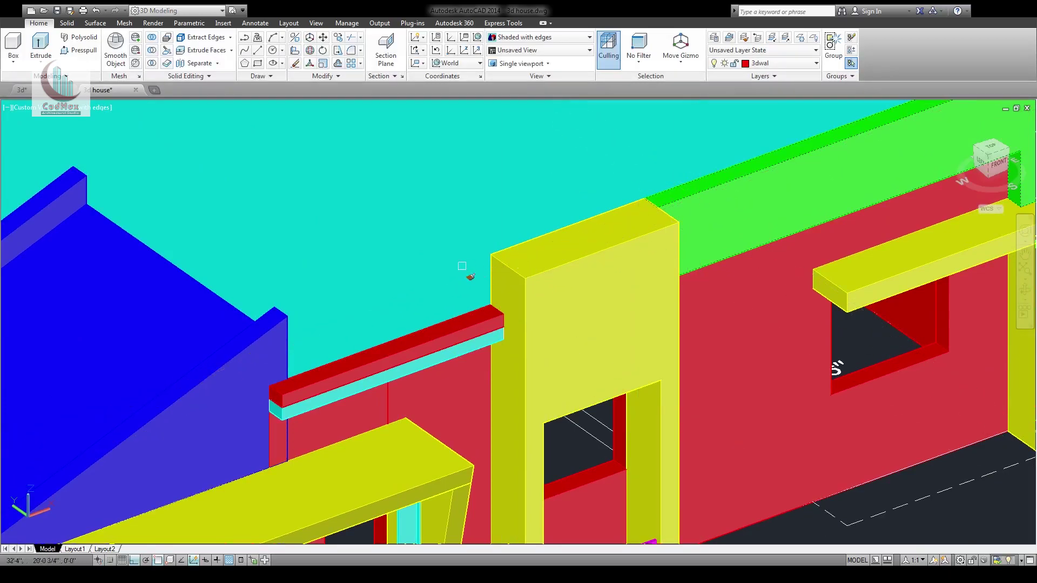
{"action": "left_click", "coordinate": [441, 278]}
{"action": "left_click", "coordinate": [441, 331]}
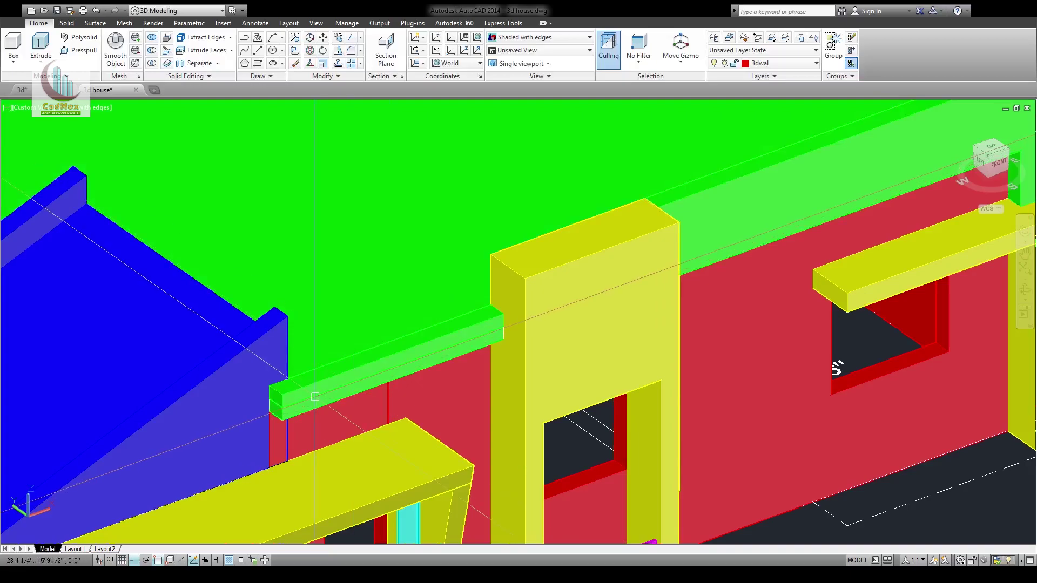
{"action": "scroll", "coordinate": [315, 397], "scroll_direction": "up", "scroll_amount": 2}
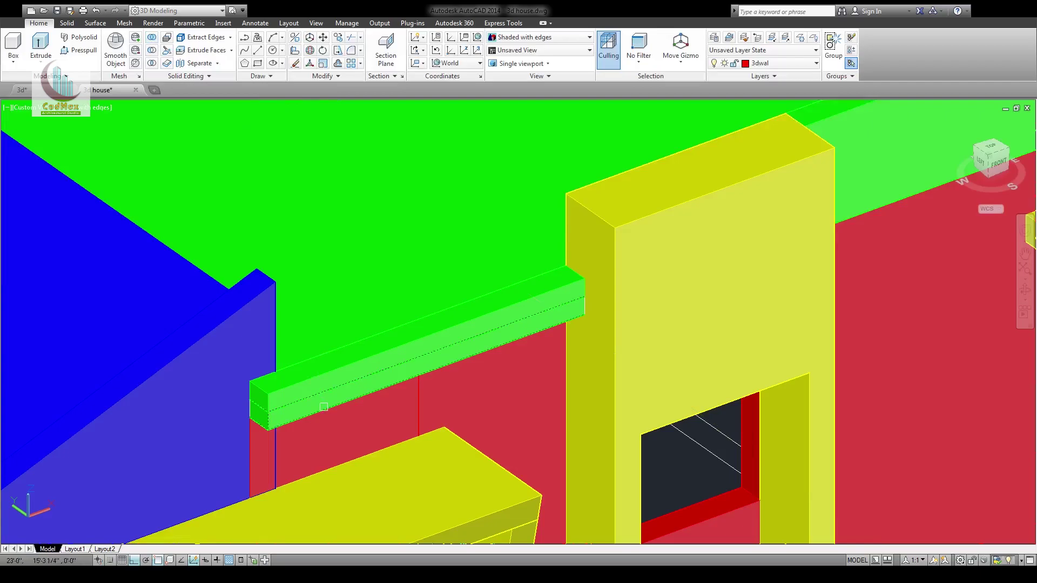
Measure the thickness of the parapet rail at its left end in the front elevation
{"action": "middle_click_drag", "start_coordinate": [813, 540], "coordinate": [426, 218]}
{"action": "middle_click_drag", "start_coordinate": [727, 535], "coordinate": [531, 176]}
{"action": "middle_click_drag", "start_coordinate": [244, 419], "coordinate": [322, 377]}
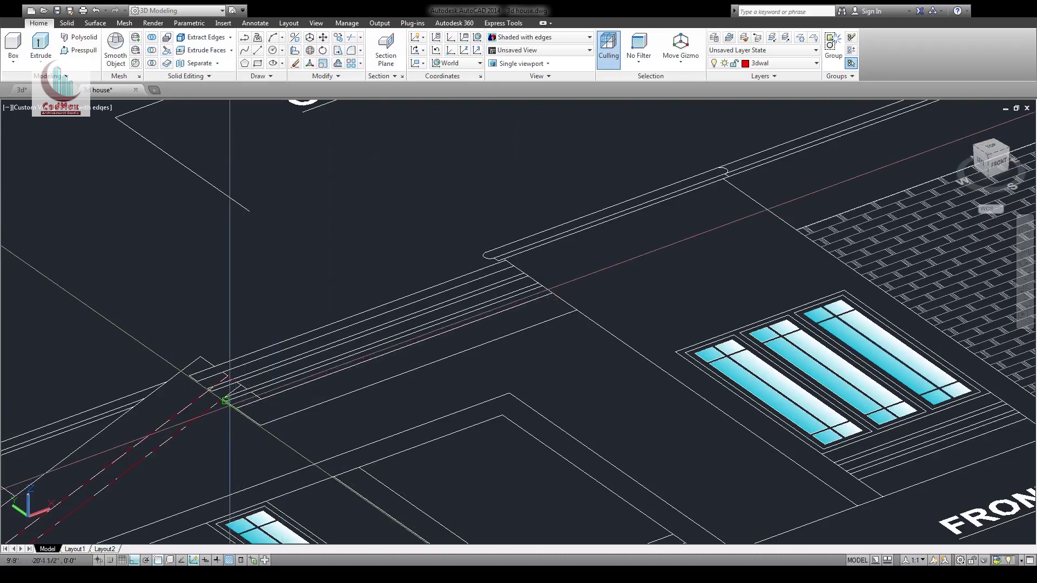
{"action": "scroll", "coordinate": [229, 404], "scroll_direction": "up", "scroll_amount": 4}
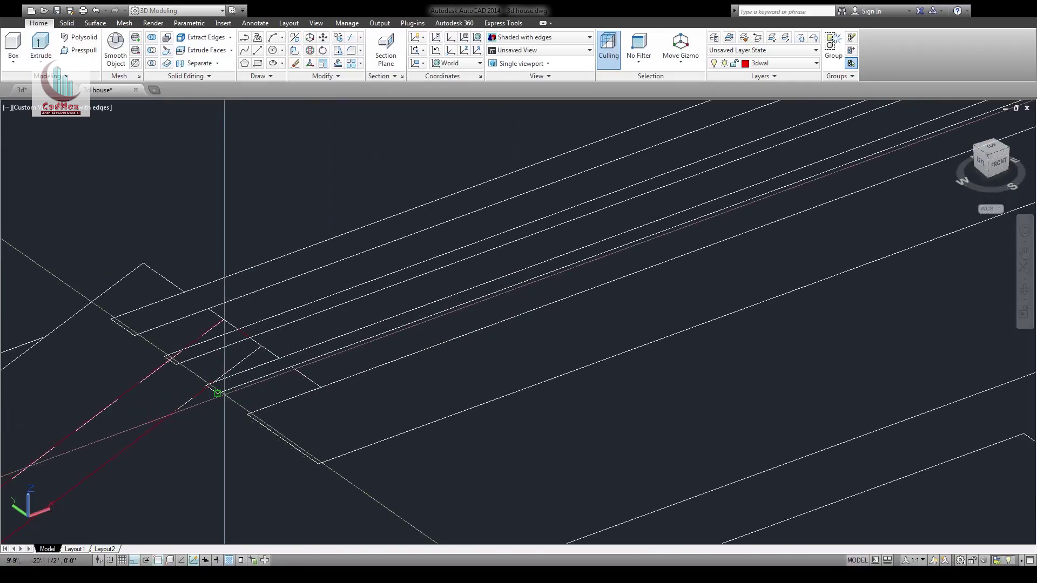
{"action": "left_click", "coordinate": [208, 384]}
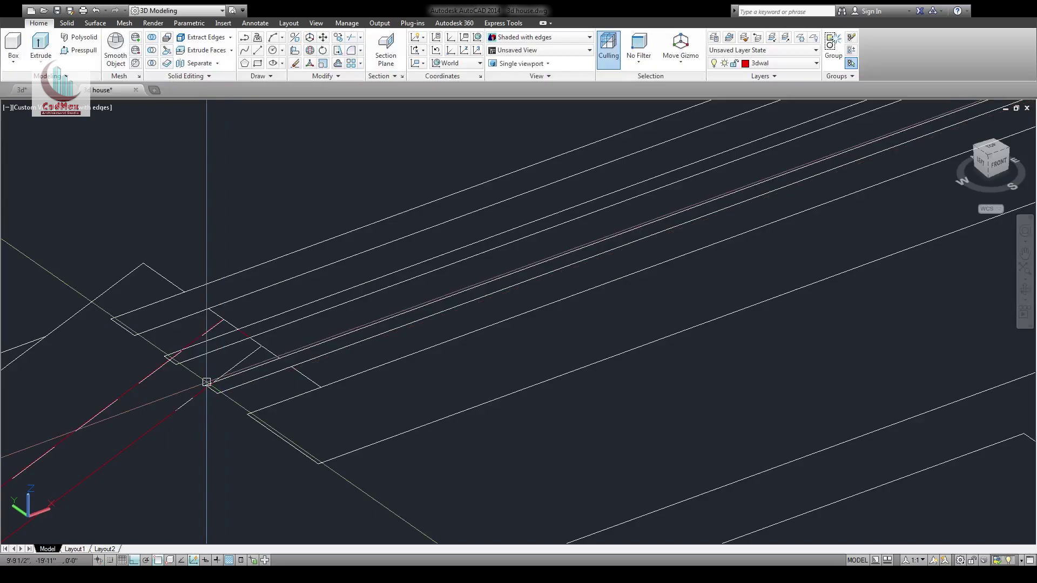
Build a rail box 2 inches wide and 2 inches high along the top front edge of the green curb above the entrance
{"action": "scroll", "coordinate": [459, 316], "scroll_direction": "down", "scroll_amount": 6}
{"action": "middle_click_drag", "start_coordinate": [432, 270], "coordinate": [447, 452]}
{"action": "middle_click_drag", "start_coordinate": [372, 258], "coordinate": [471, 447]}
{"action": "scroll", "coordinate": [399, 301], "scroll_direction": "up", "scroll_amount": 2}
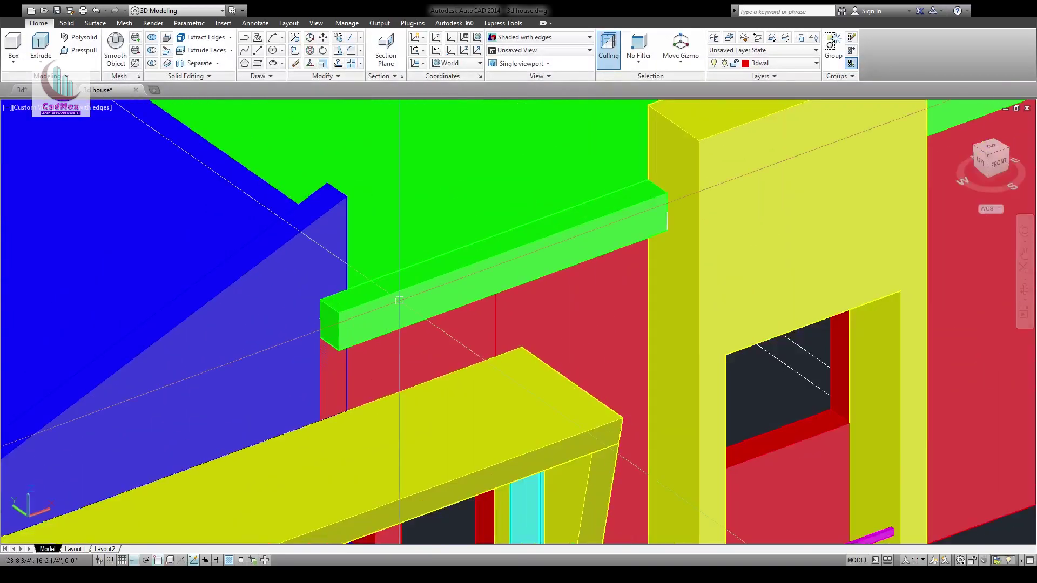
{"action": "left_click", "coordinate": [340, 311]}
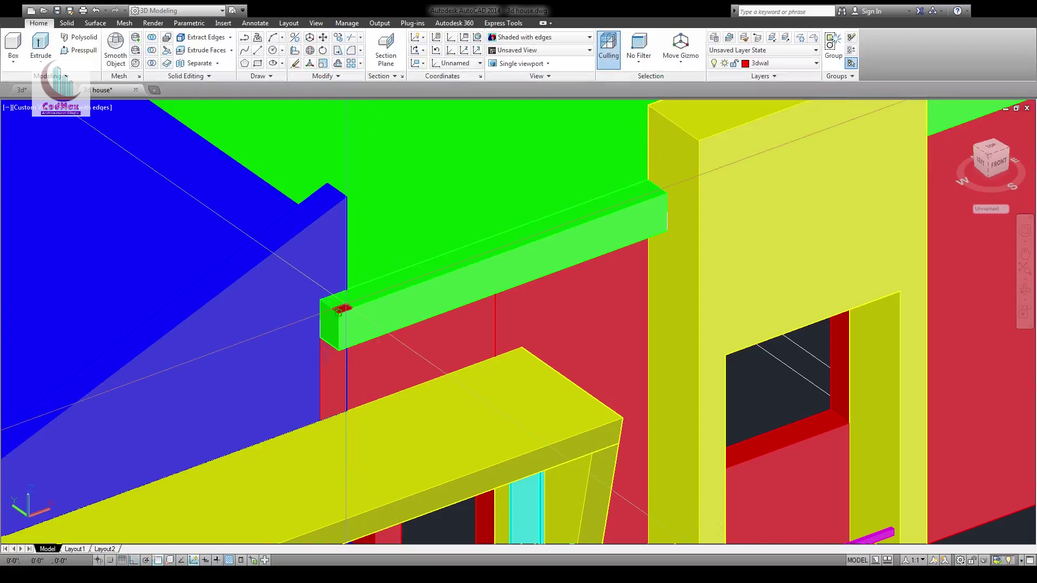
{"action": "left_click", "coordinate": [667, 193]}
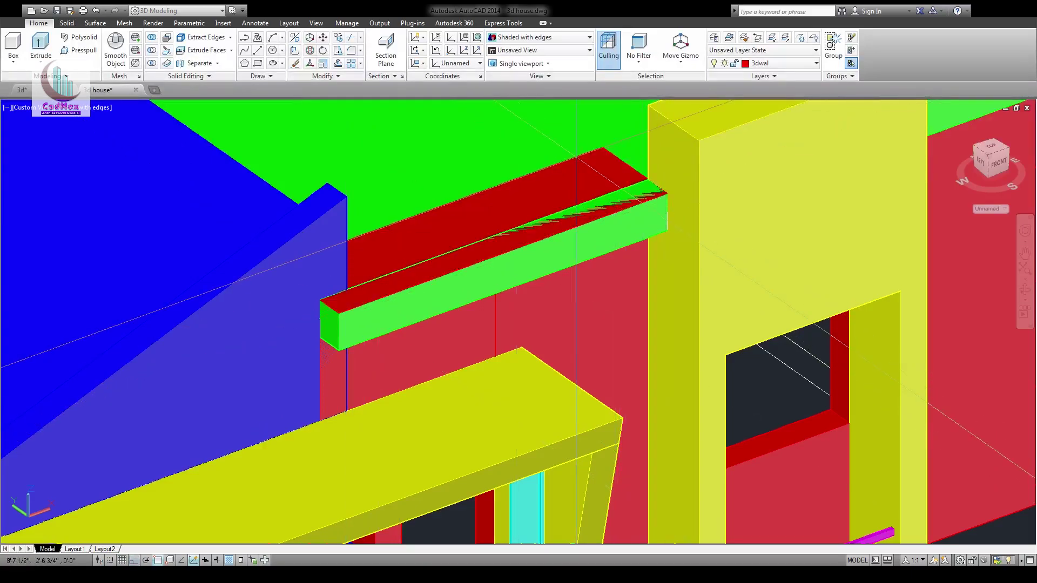
{"action": "type", "text": "2"}
{"action": "key", "text": "Return"}
{"action": "type", "text": "2"}
{"action": "key", "text": "Return"}
Build a matching rail box along the short left end of the green curb and unite it with the long rail
{"action": "scroll", "coordinate": [357, 273], "scroll_direction": "up", "scroll_amount": 6}
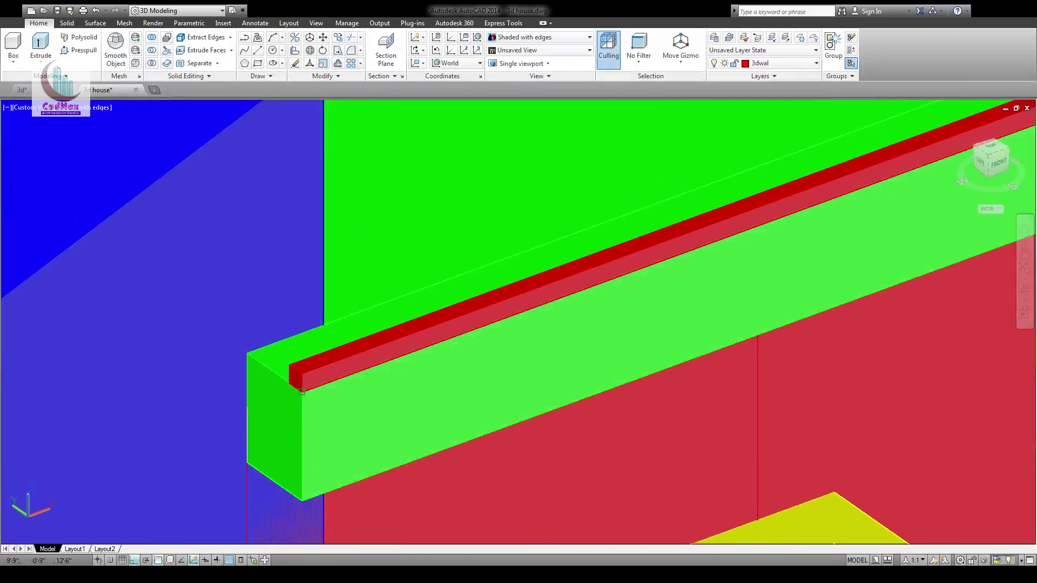
{"action": "left_click", "coordinate": [301, 391]}
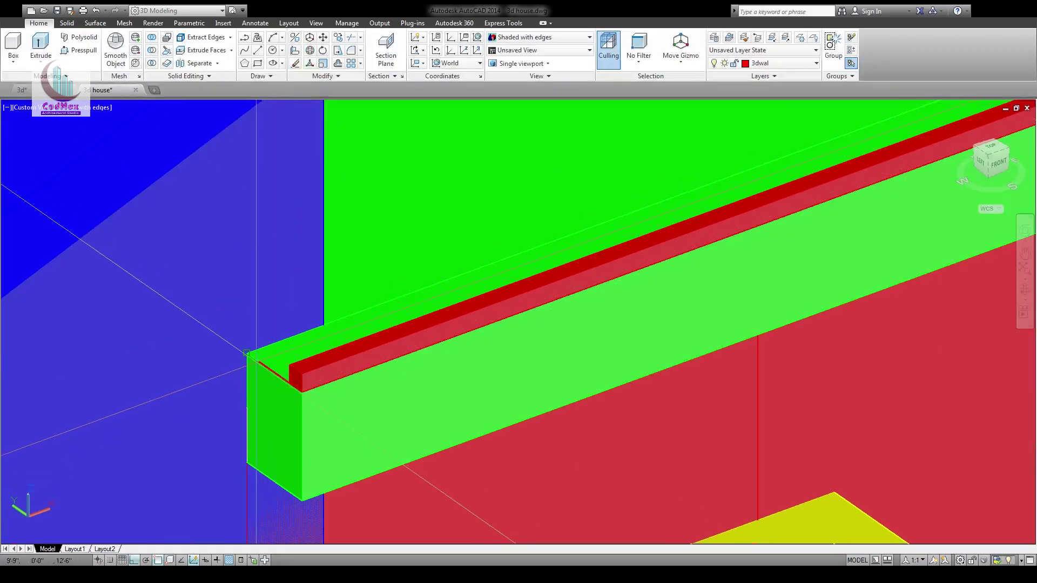
{"action": "left_click", "coordinate": [258, 358]}
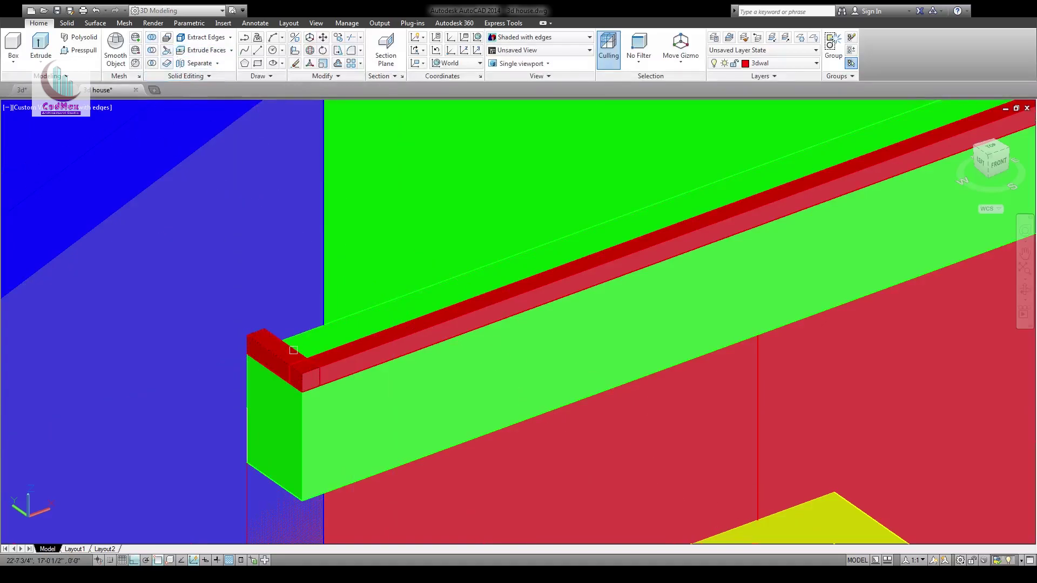
Change the joined L-shaped rail to the magenta railing layer
{"action": "left_click", "coordinate": [343, 352]}
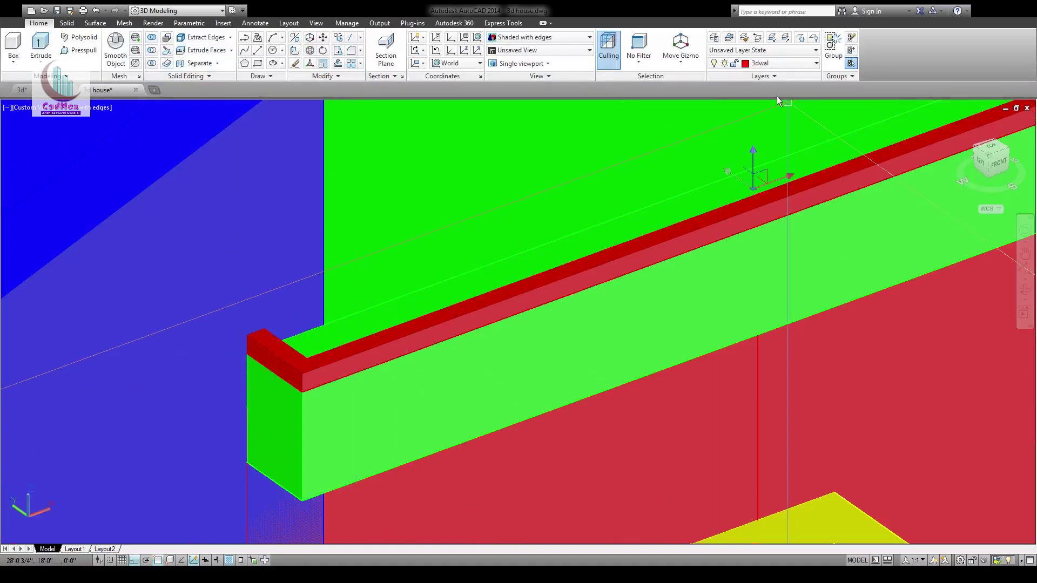
{"action": "left_click", "coordinate": [781, 63]}
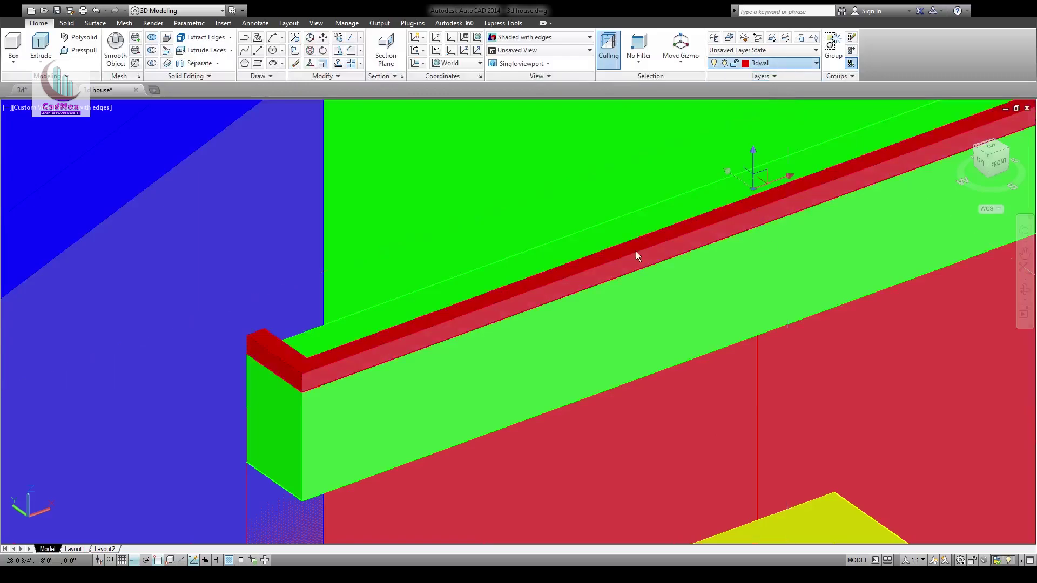
{"action": "left_click", "coordinate": [751, 211]}
Raise the magenta rail straight up off the green curb and copy it upward to form three stacked rails
{"action": "type", "text": "m"}
{"action": "key", "text": "Return"}
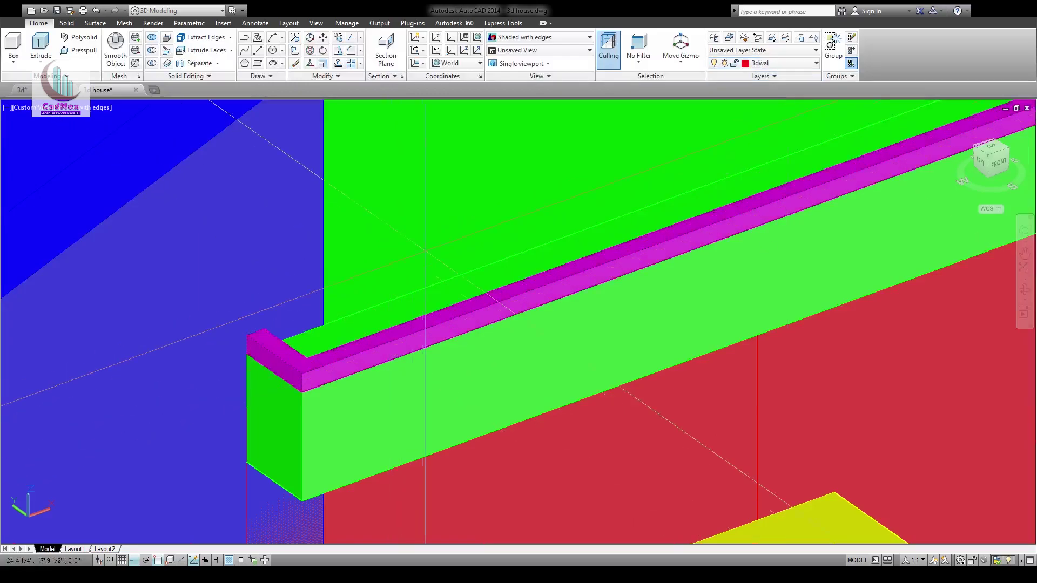
{"action": "left_click", "coordinate": [425, 250]}
{"action": "left_click", "coordinate": [435, 202]}
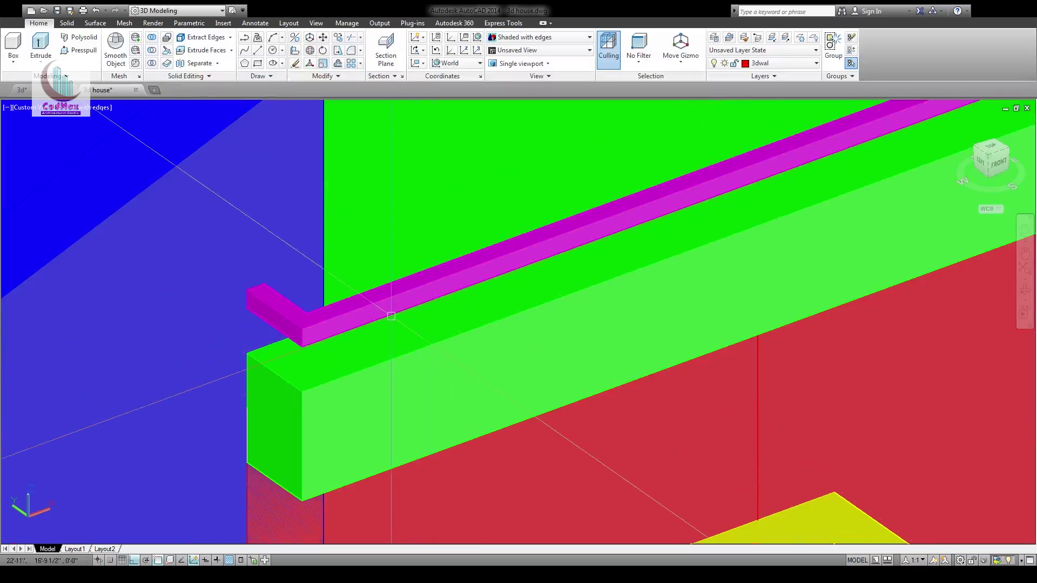
{"action": "key", "text": "Return"}
{"action": "left_click", "coordinate": [304, 387]}
{"action": "left_click", "coordinate": [303, 328]}
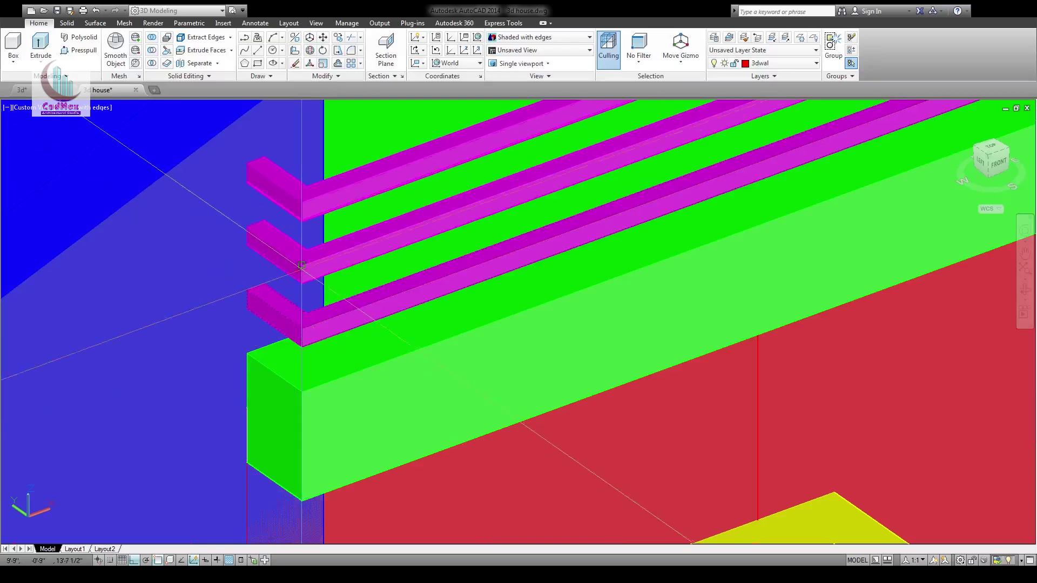
{"action": "scroll", "coordinate": [324, 324], "scroll_direction": "down", "scroll_amount": 4}
{"action": "middle_click_drag", "start_coordinate": [444, 353], "coordinate": [196, 97]}
{"action": "middle_click_drag", "start_coordinate": [591, 392], "coordinate": [398, 193]}
{"action": "scroll", "coordinate": [259, 459], "scroll_direction": "up", "scroll_amount": 4}
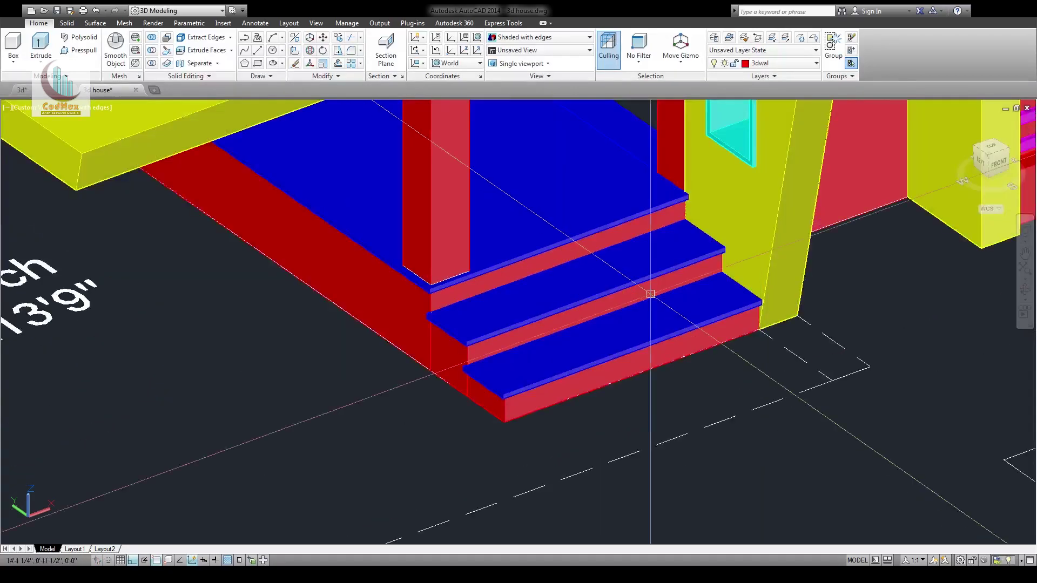
Extrude the top face of the uppermost magenta rail upward to make that rail taller than the two below
{"action": "middle_click_drag", "start_coordinate": [577, 111], "coordinate": [665, 479]}
{"action": "middle_click_drag", "start_coordinate": [583, 368], "coordinate": [581, 567]}
{"action": "scroll", "coordinate": [554, 275], "scroll_direction": "up", "scroll_amount": 2}
{"action": "middle_click_drag", "start_coordinate": [554, 275], "coordinate": [494, 397]}
{"action": "scroll", "coordinate": [554, 276], "scroll_direction": "down", "scroll_amount": 1}
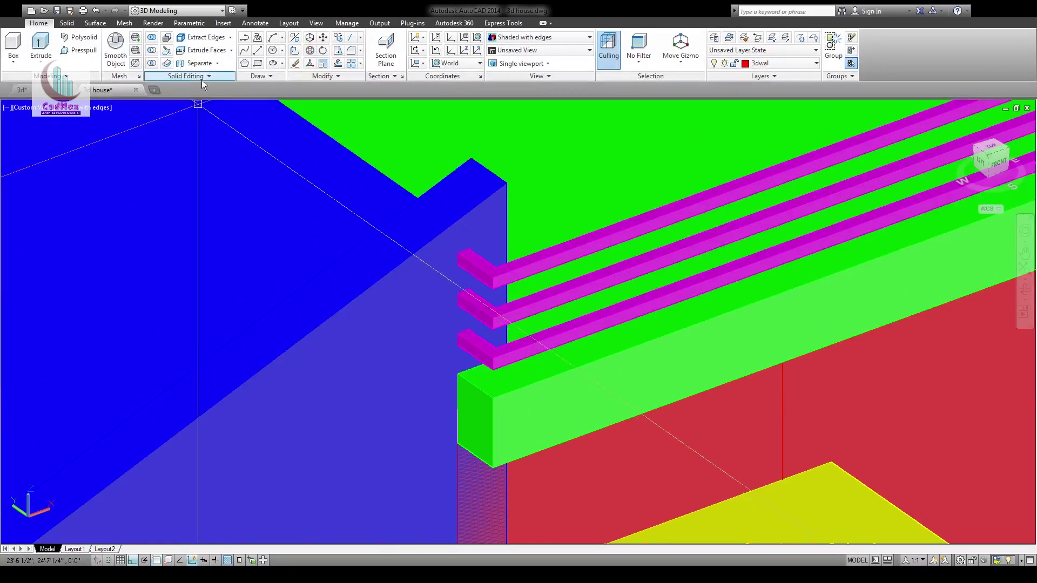
{"action": "left_click", "coordinate": [201, 51]}
{"action": "scroll", "coordinate": [416, 278], "scroll_direction": "up", "scroll_amount": 5}
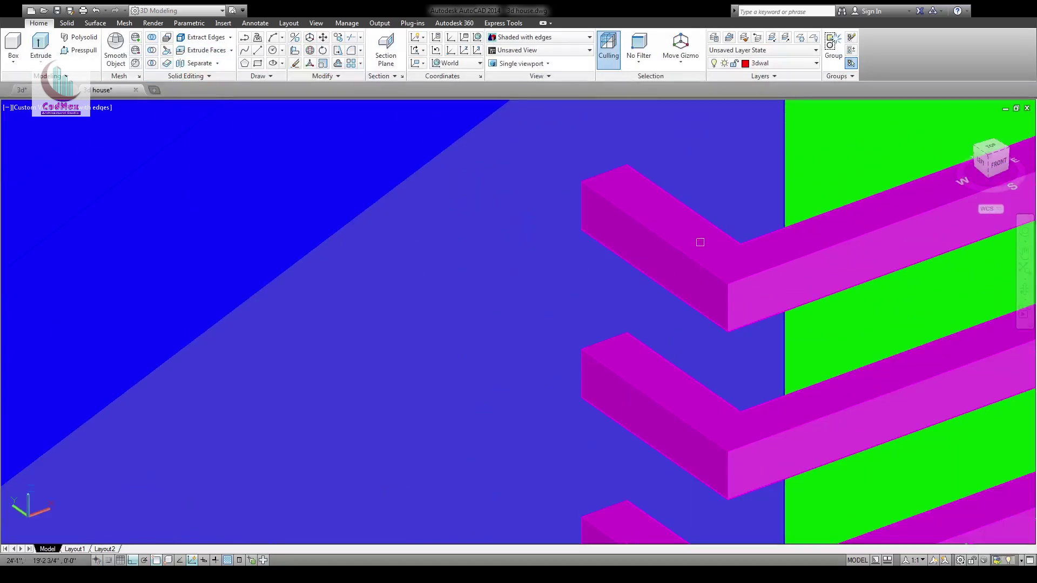
{"action": "left_click", "coordinate": [700, 242]}
{"action": "key", "text": "Return"}
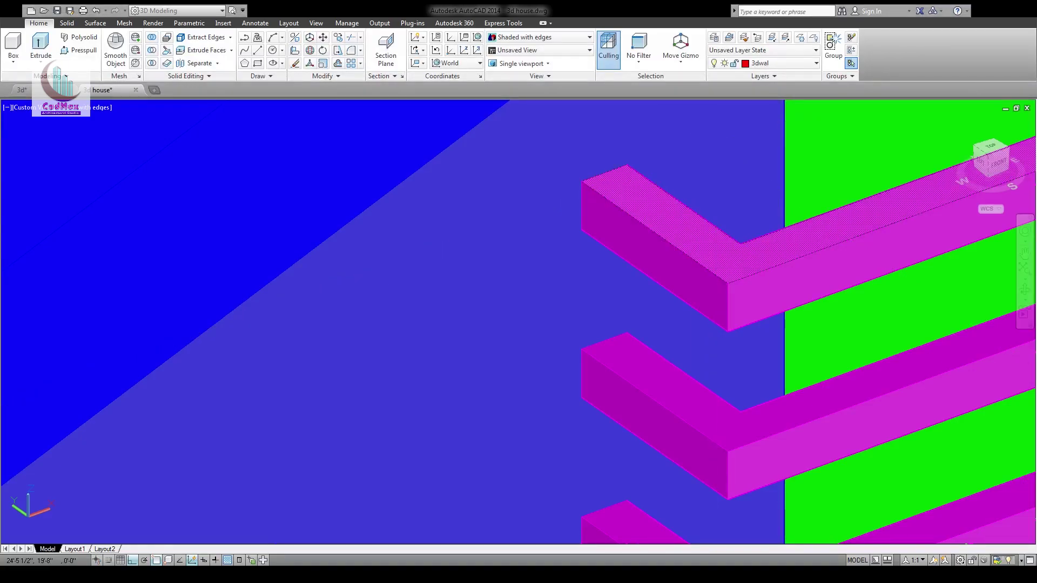
{"action": "scroll", "coordinate": [690, 276], "scroll_direction": "up", "scroll_amount": 2}
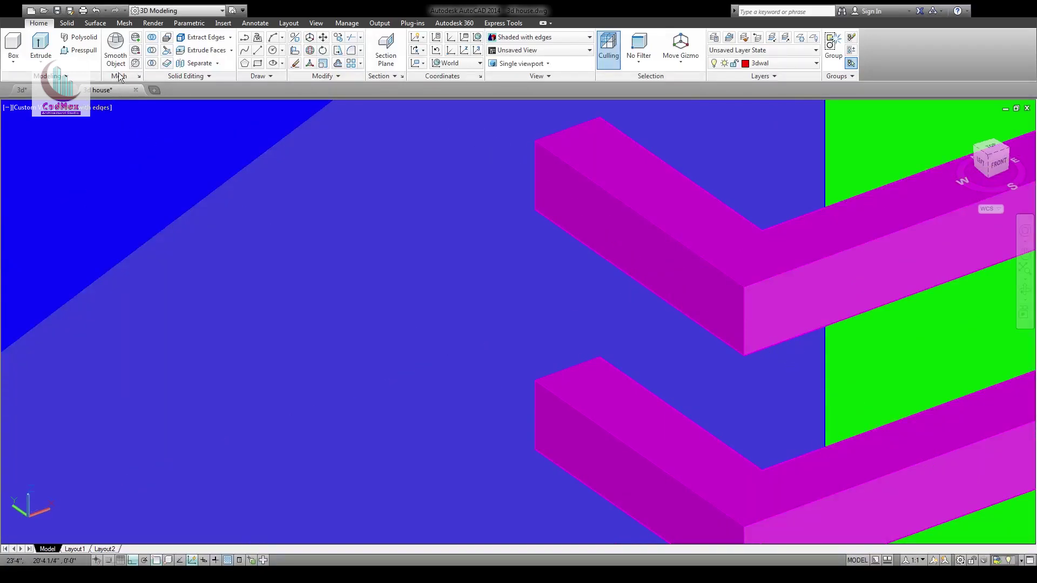
{"action": "left_click", "coordinate": [676, 157]}
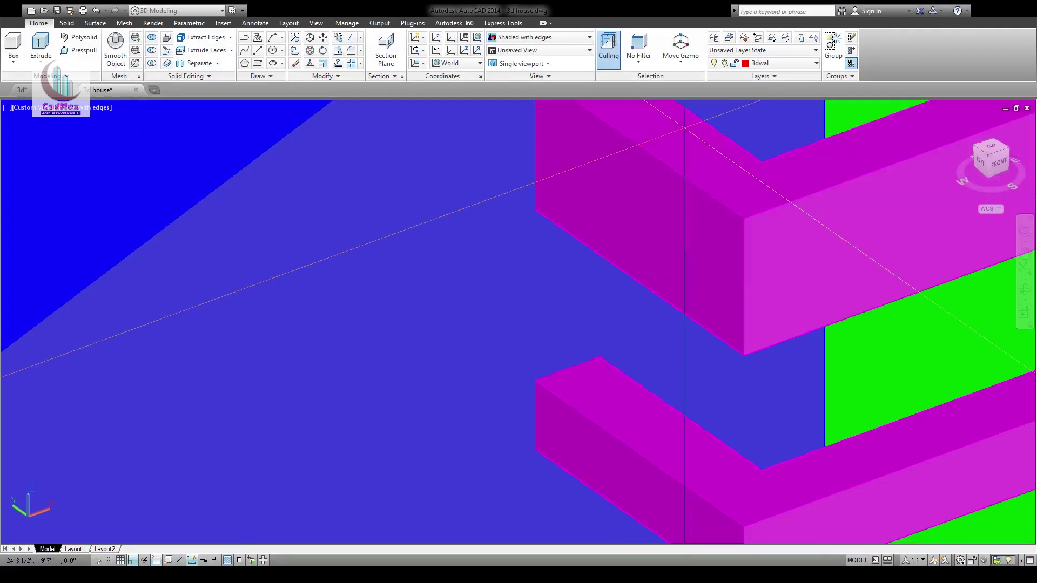
{"action": "scroll", "coordinate": [643, 291], "scroll_direction": "down", "scroll_amount": 6}
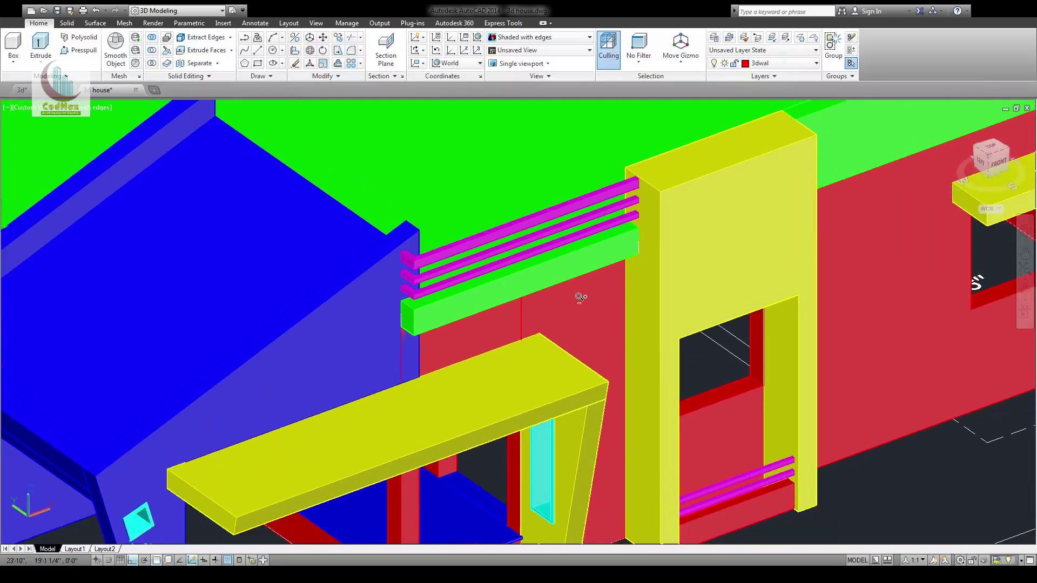
Presspull the dashed outline below the side-wall window nearest the carporch into a shallow slab at ground level
{"action": "scroll", "coordinate": [579, 297], "scroll_direction": "down", "scroll_amount": 4}
{"action": "middle_click_drag", "start_coordinate": [598, 421], "coordinate": [544, 304]}
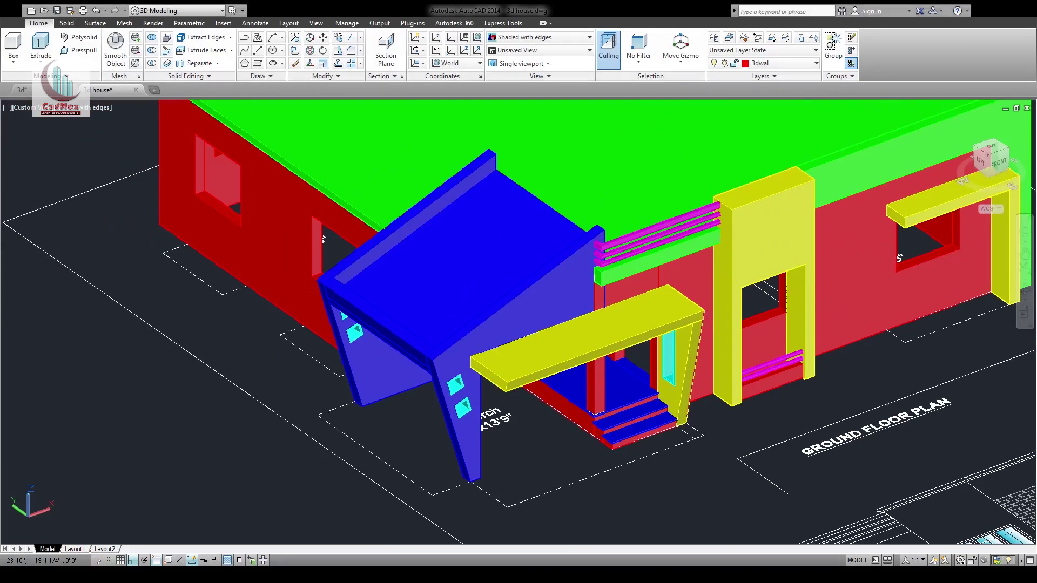
{"action": "middle_click_drag", "start_coordinate": [323, 240], "coordinate": [441, 327], "text": "shift"}
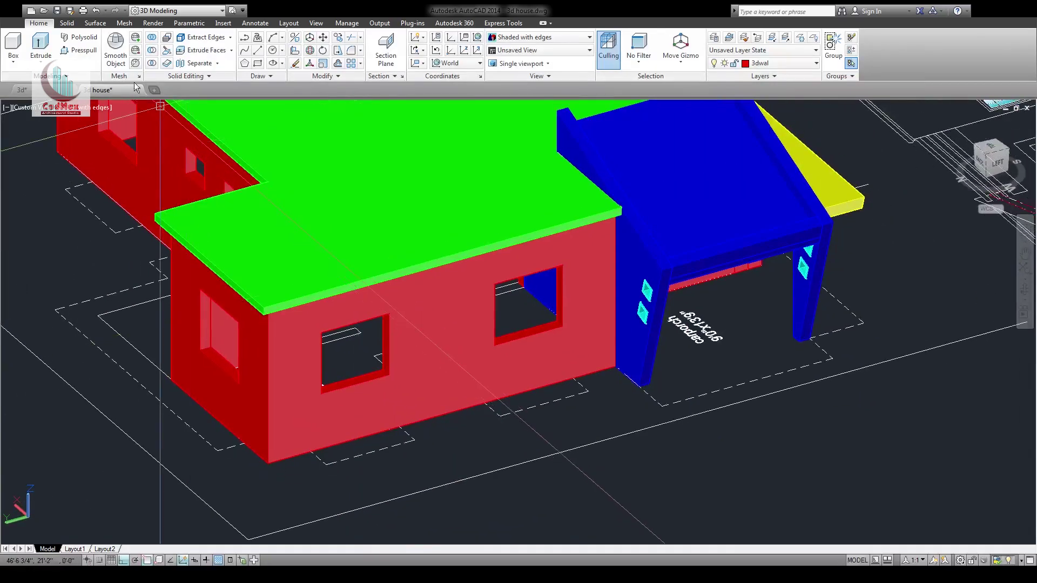
{"action": "left_click", "coordinate": [526, 400]}
{"action": "left_click", "coordinate": [526, 360]}
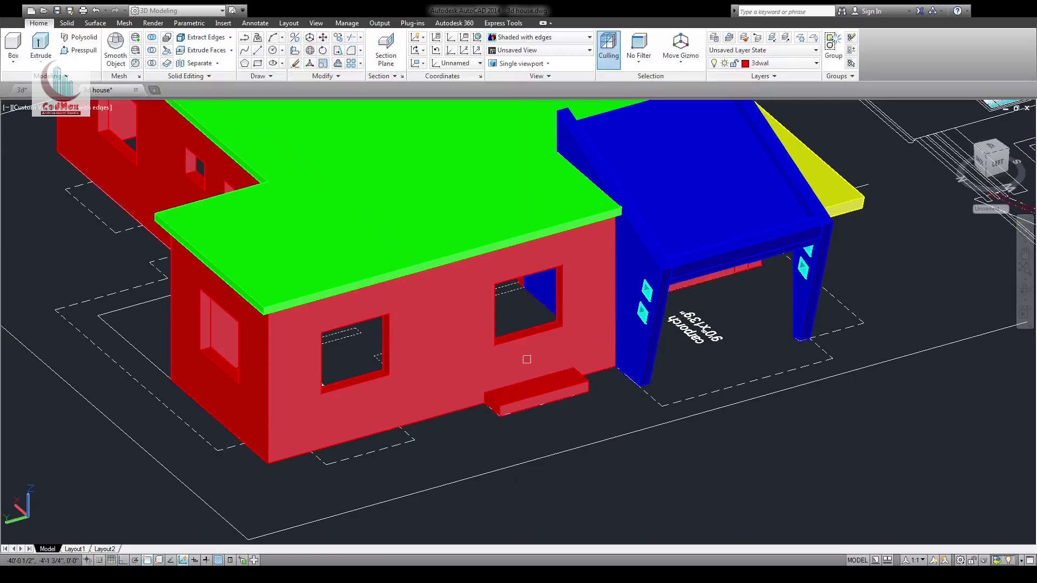
Move the new slab straight up the side wall to sit just above the window opening as a sunshade
{"action": "scroll", "coordinate": [559, 416], "scroll_direction": "down", "scroll_amount": 1}
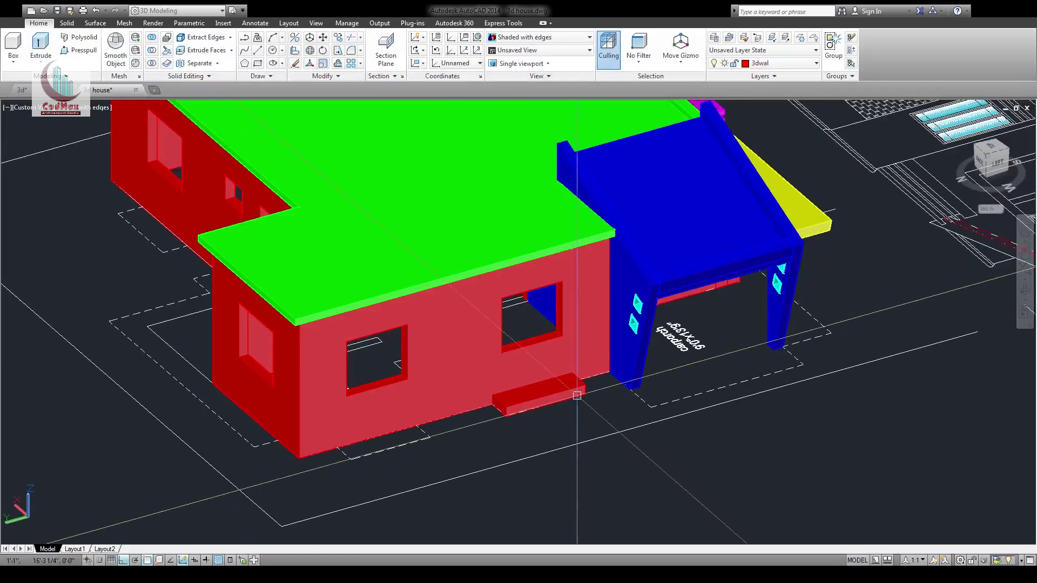
{"action": "scroll", "coordinate": [574, 398], "scroll_direction": "up", "scroll_amount": 10}
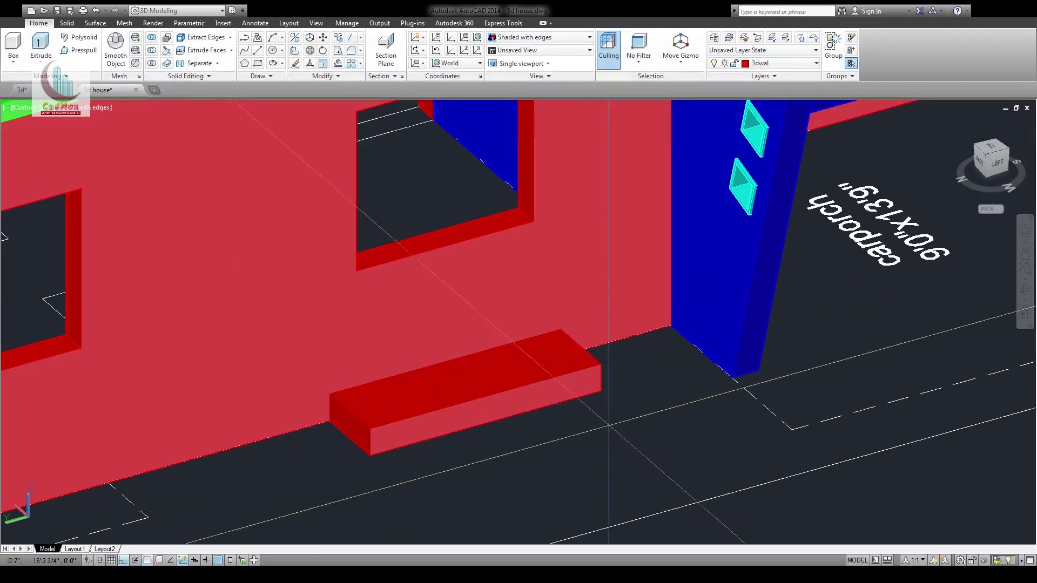
{"action": "middle_click_drag", "start_coordinate": [632, 324], "coordinate": [636, 456]}
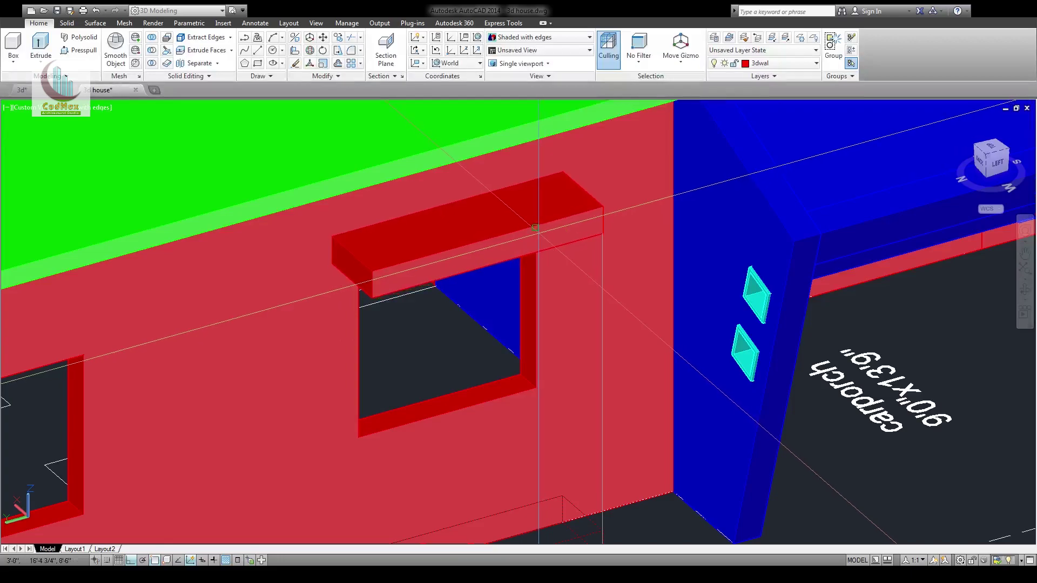
{"action": "key", "text": "Return"}
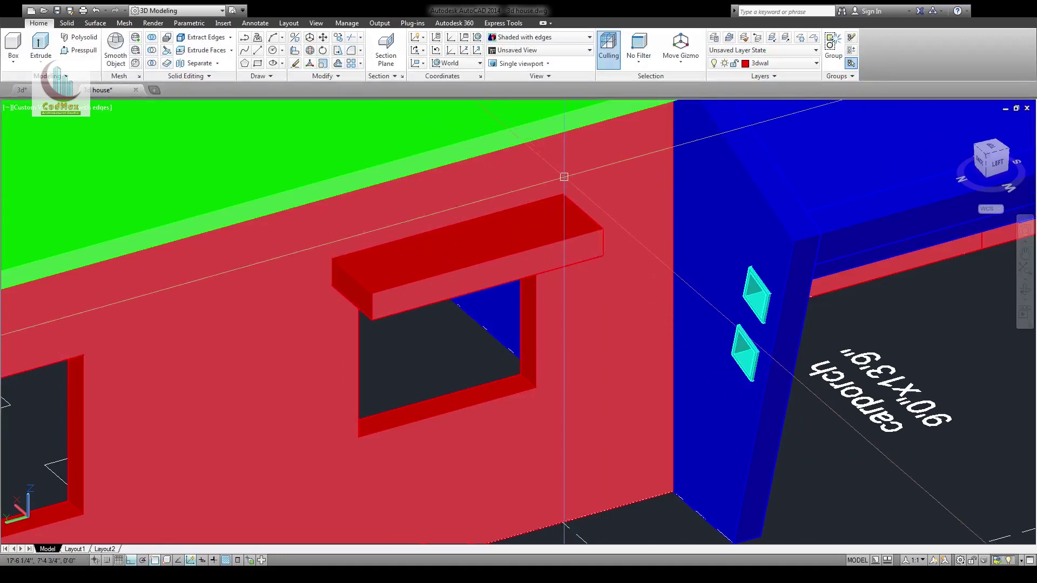
Change the sunshade slab above the side-wall window to the shade layer
{"action": "scroll", "coordinate": [533, 270], "scroll_direction": "down", "scroll_amount": 4}
{"action": "left_click", "coordinate": [512, 275]}
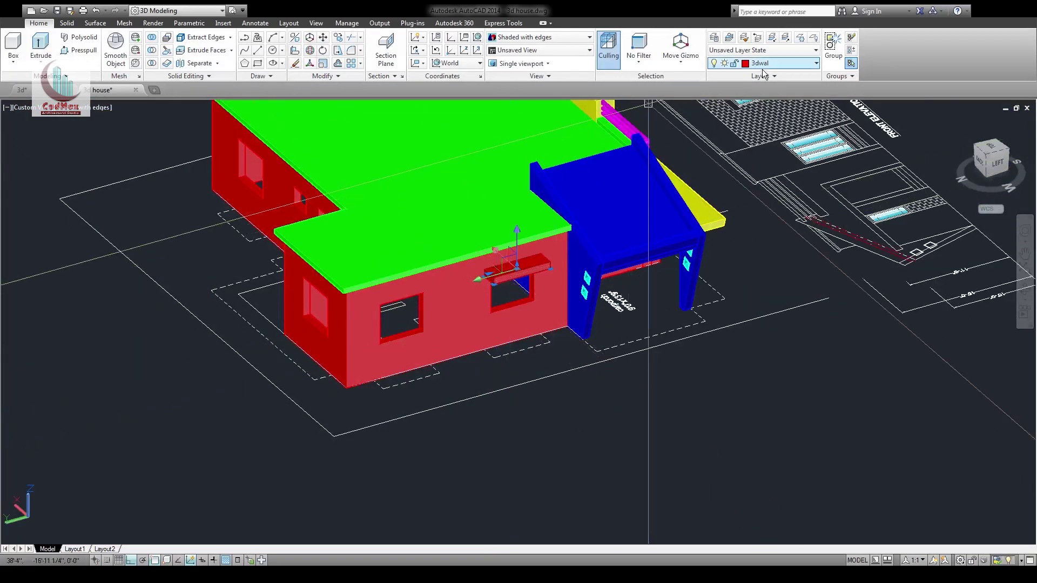
{"action": "left_click", "coordinate": [787, 64]}
{"action": "left_click", "coordinate": [740, 162]}
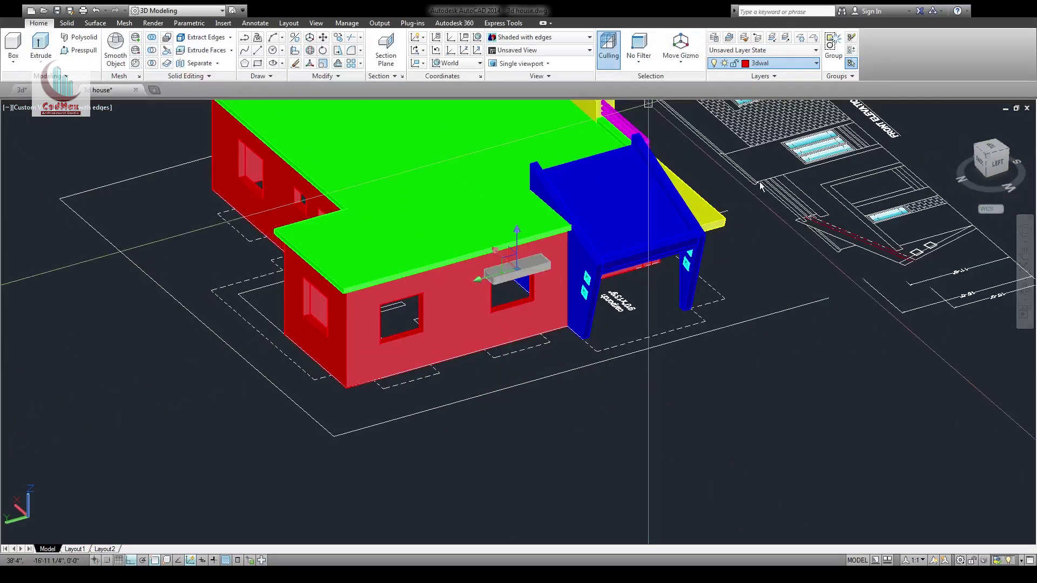
{"action": "key", "text": "Escape"}
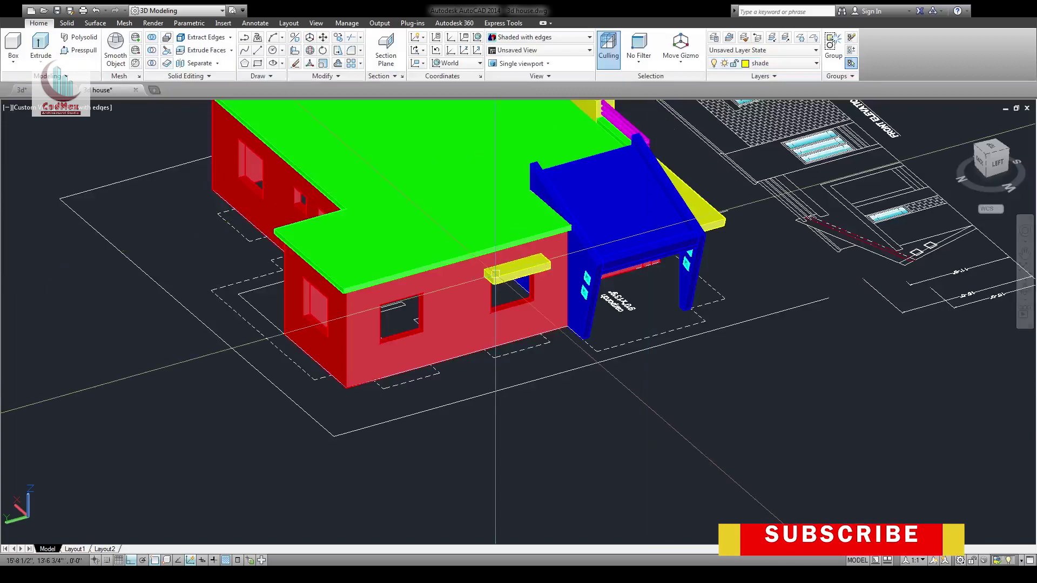
Copy the yellow sunshade from the window's lower corner to the matching corner of the other window on that wall
{"action": "scroll", "coordinate": [497, 277], "scroll_direction": "up", "scroll_amount": 3}
{"action": "type", "text": "co"}
{"action": "key", "text": "Return"}
{"action": "left_click", "coordinate": [500, 281]}
{"action": "key", "text": "Return"}
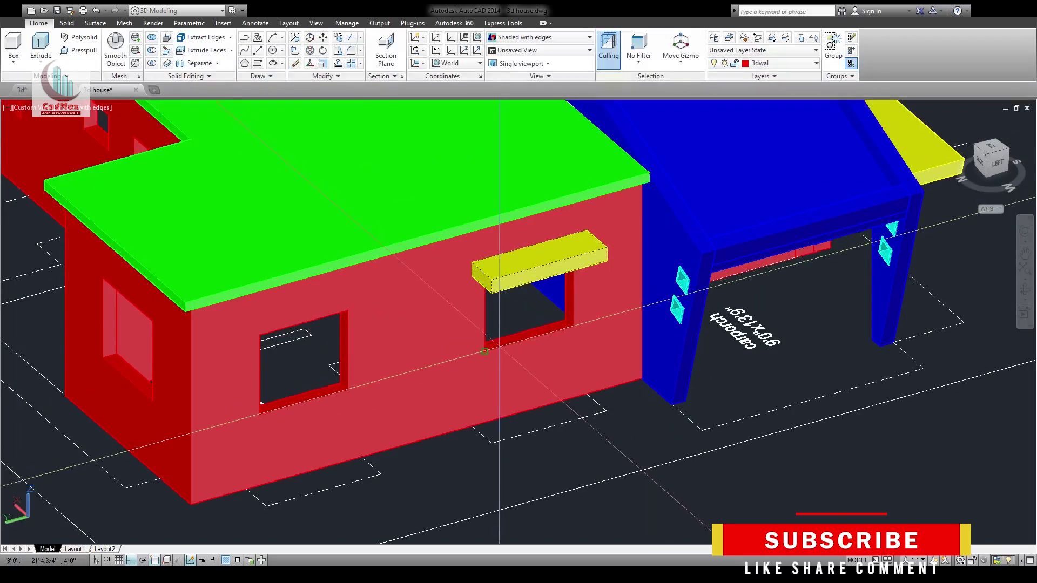
{"action": "left_click", "coordinate": [485, 351]}
{"action": "left_click", "coordinate": [261, 402]}
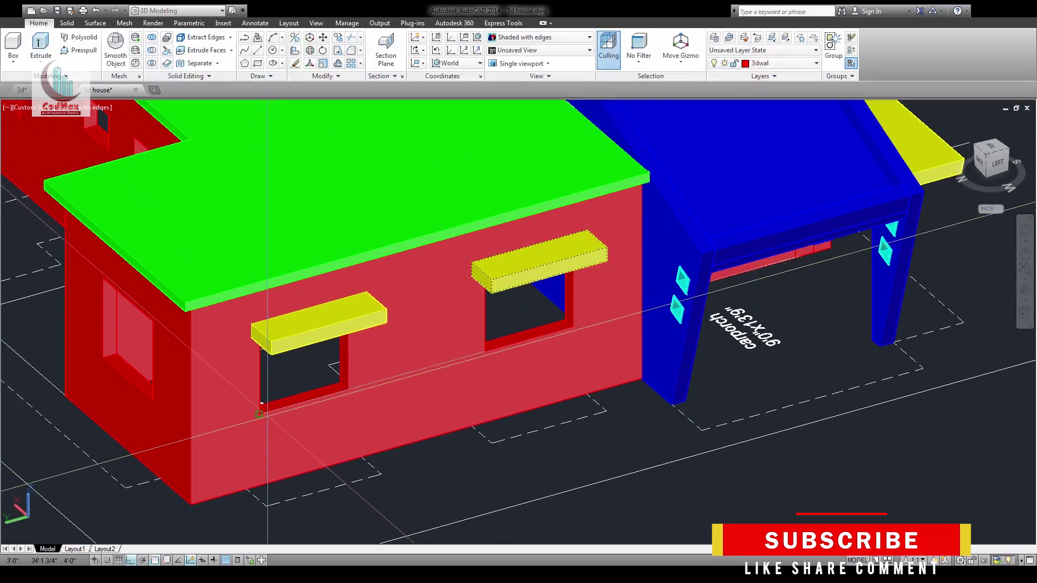
Delete the utility room text label from the floor area at the back of the house
{"action": "scroll", "coordinate": [544, 326], "scroll_direction": "up", "scroll_amount": 2}
{"action": "middle_click_drag", "start_coordinate": [461, 408], "coordinate": [504, 388], "text": "shift"}
{"action": "scroll", "coordinate": [541, 424], "scroll_direction": "down", "scroll_amount": 2}
{"action": "left_click", "coordinate": [182, 53]}
{"action": "key", "text": "Escape"}
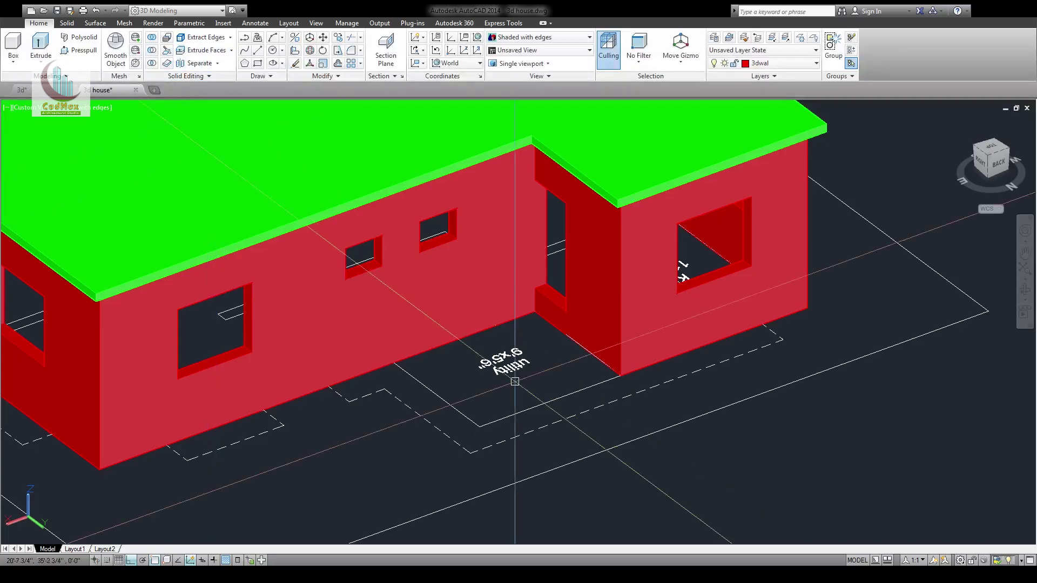
{"action": "left_click", "coordinate": [79, 51]}
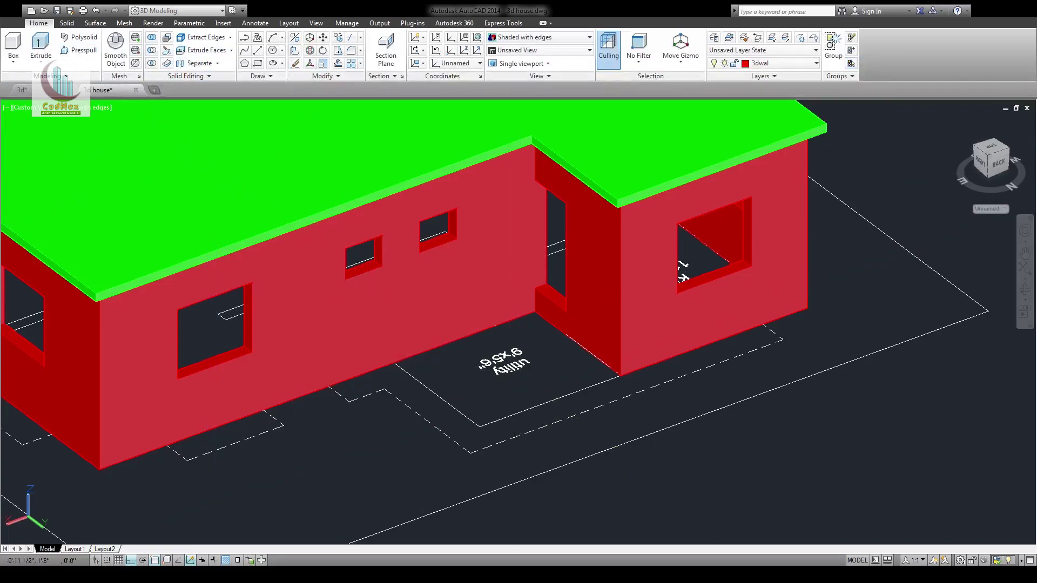
{"action": "key", "text": "Escape"}
{"action": "left_click", "coordinate": [503, 366]}
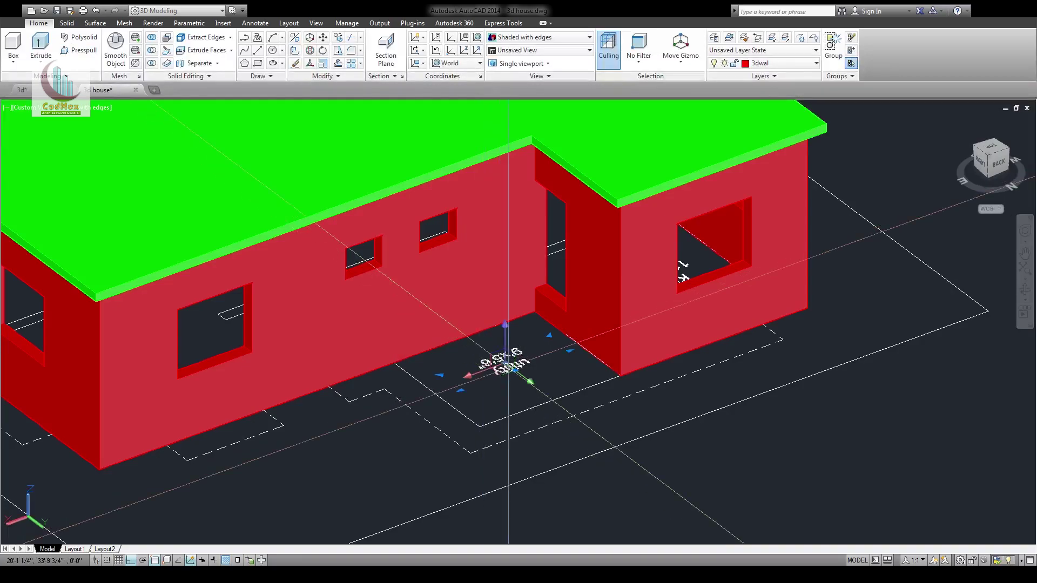
{"action": "key", "text": "Delete"}
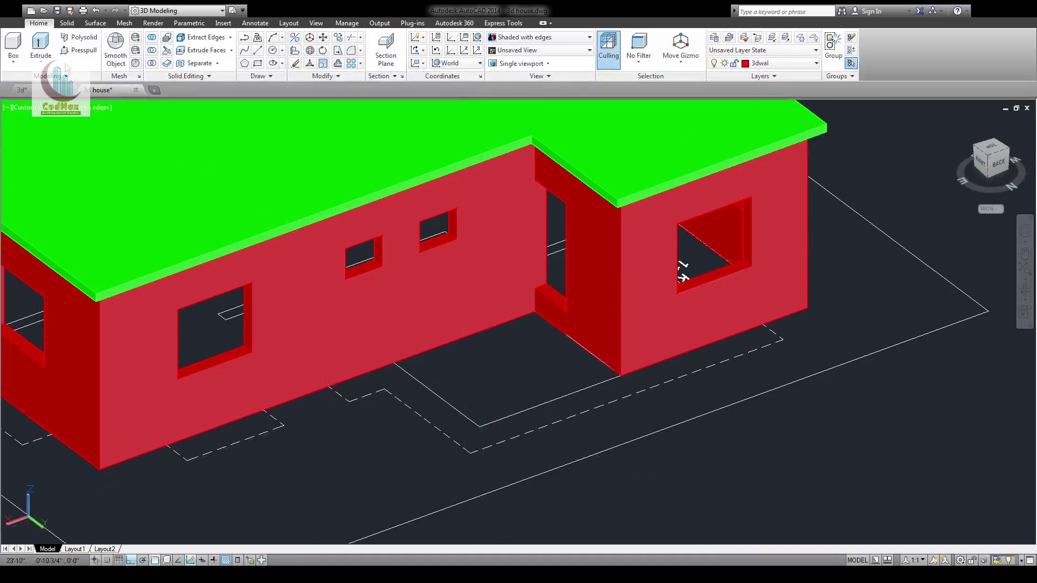
Presspull the utility floor area into a low platform and the dashed outline wrapping around it into a thin slab
{"action": "left_click", "coordinate": [518, 368]}
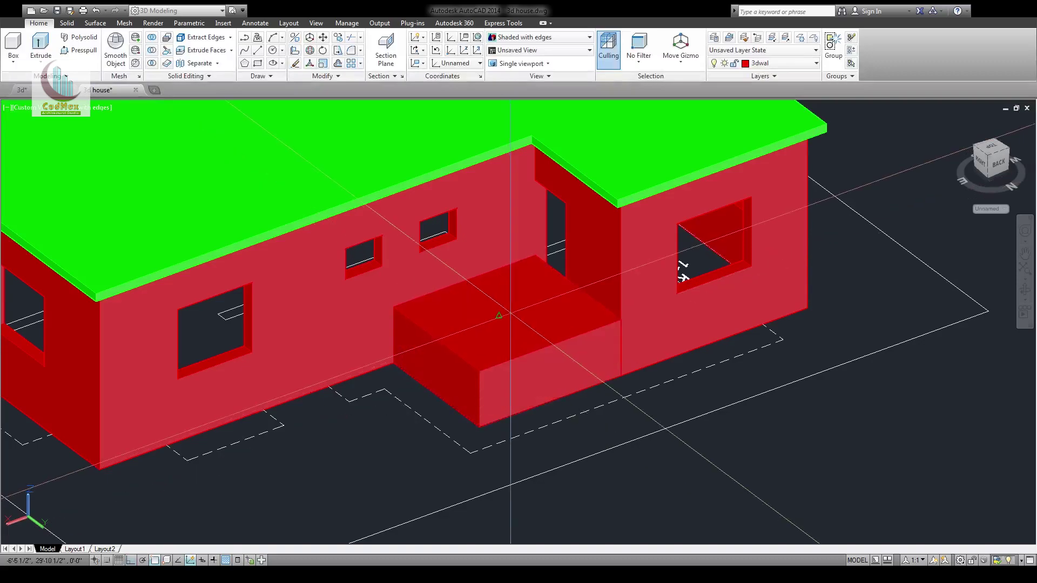
{"action": "left_click", "coordinate": [511, 312]}
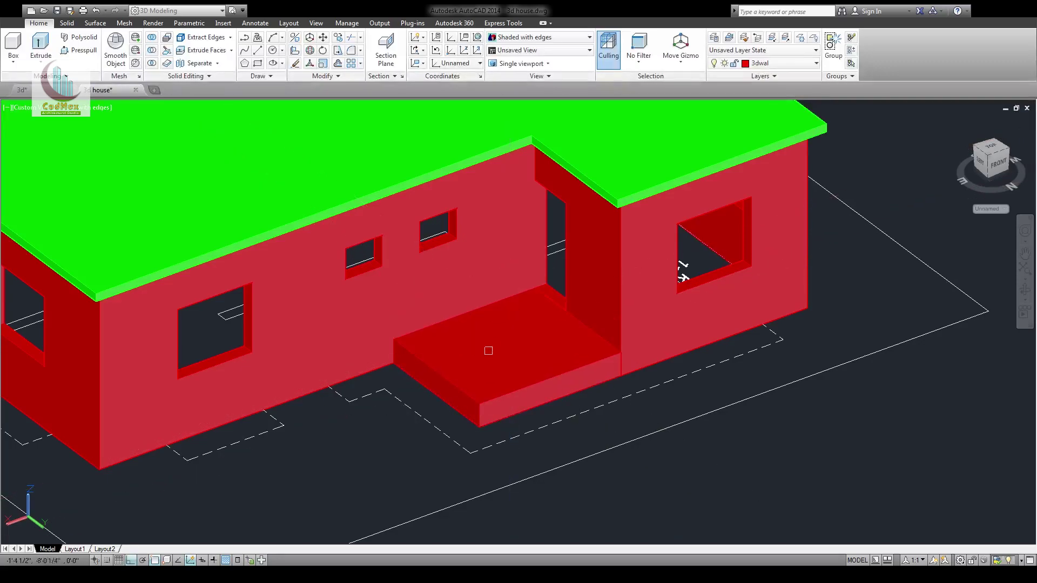
{"action": "key", "text": "ctrl+v"}
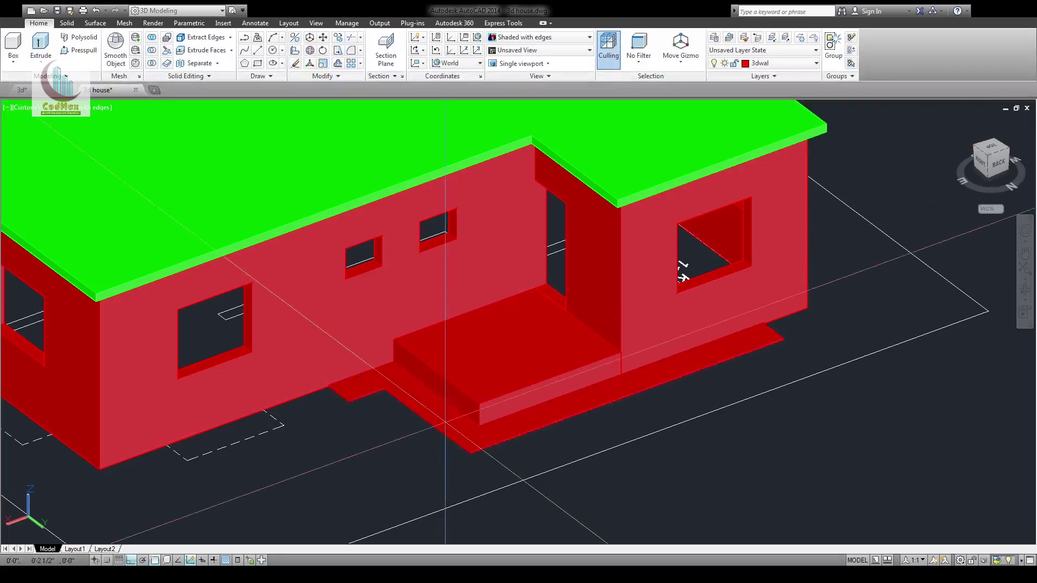
{"action": "left_click", "coordinate": [454, 337]}
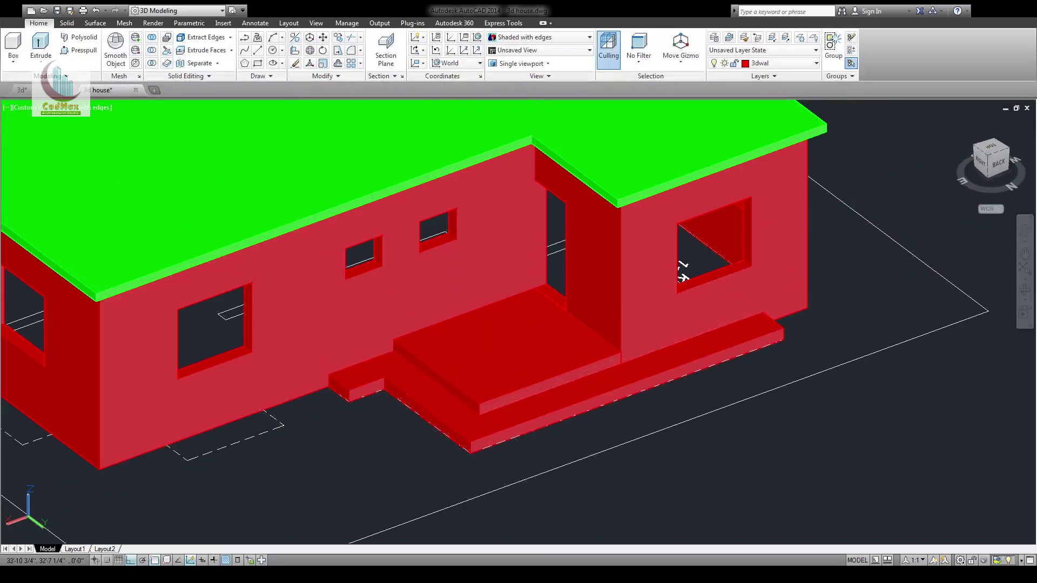
Presspull the dashed sunshade outline below the large back-wall window 6 inches high
{"action": "left_click", "coordinate": [241, 436]}
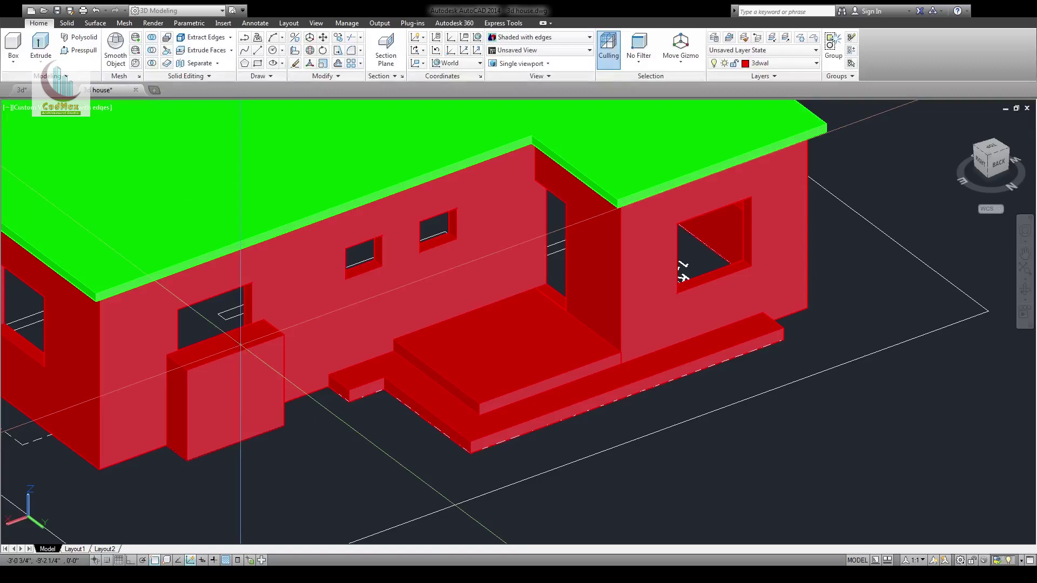
{"action": "type", "text": "6"}
{"action": "key", "text": "Return"}
{"action": "key", "text": "Return"}
Presspull the two dashed sunshade outlines below the windows on the adjoining side wall, using a height of 6 inches
{"action": "middle_click_drag", "start_coordinate": [145, 349], "coordinate": [501, 332]}
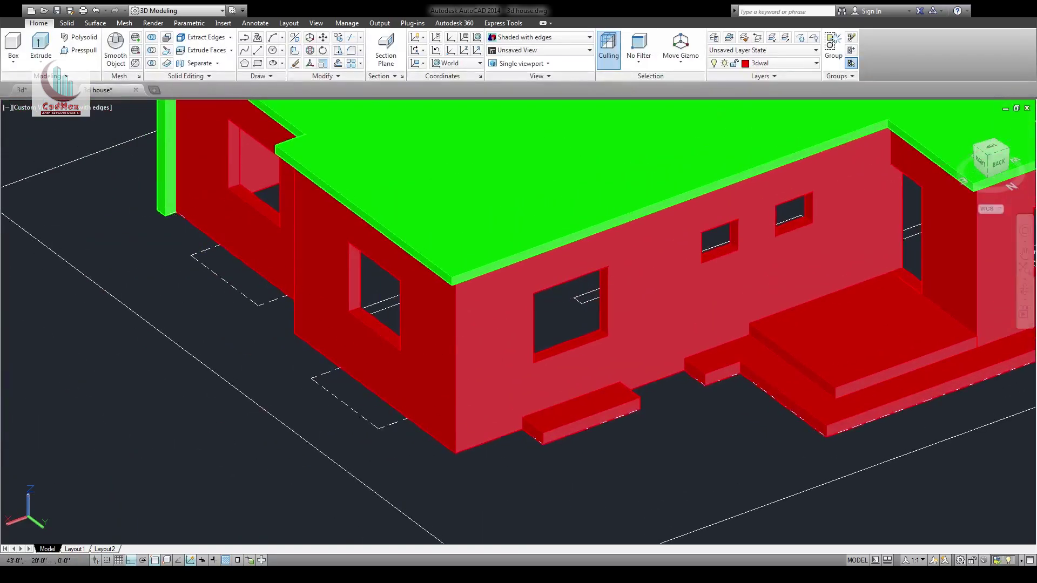
{"action": "key", "text": "ctrl+v"}
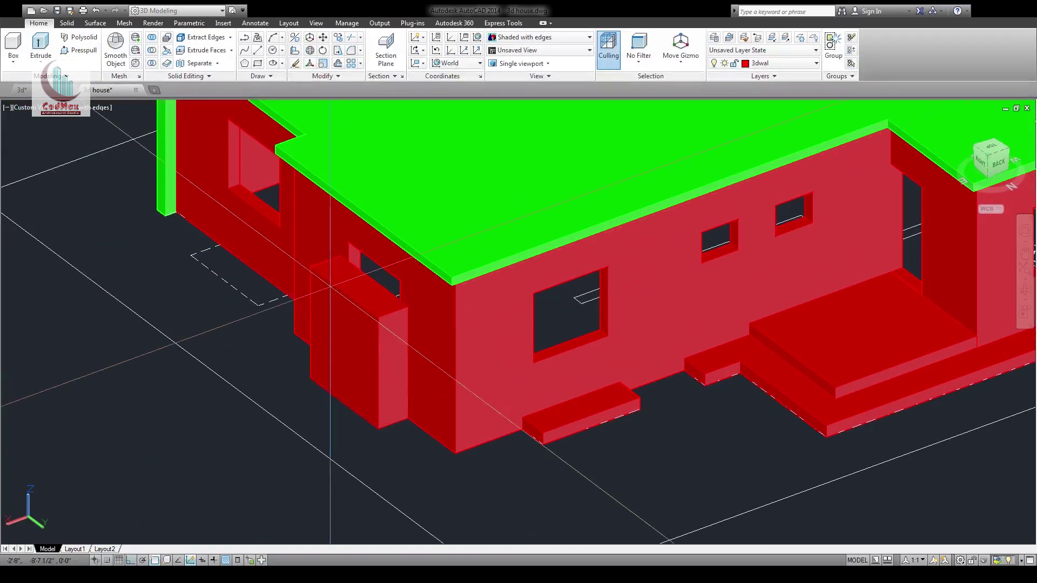
{"action": "type", "text": "6"}
{"action": "key", "text": "Return"}
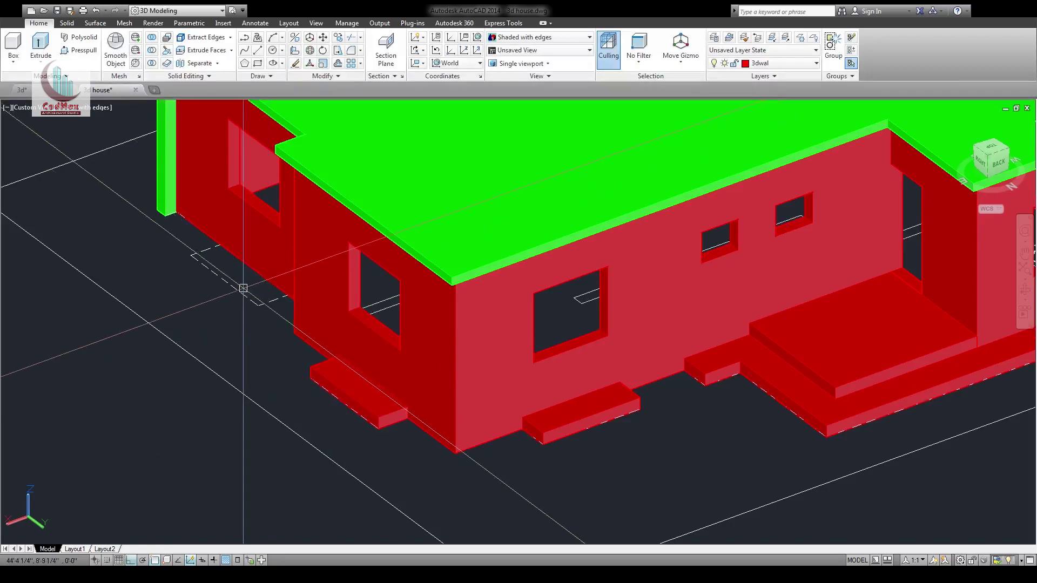
{"action": "left_click", "coordinate": [246, 280]}
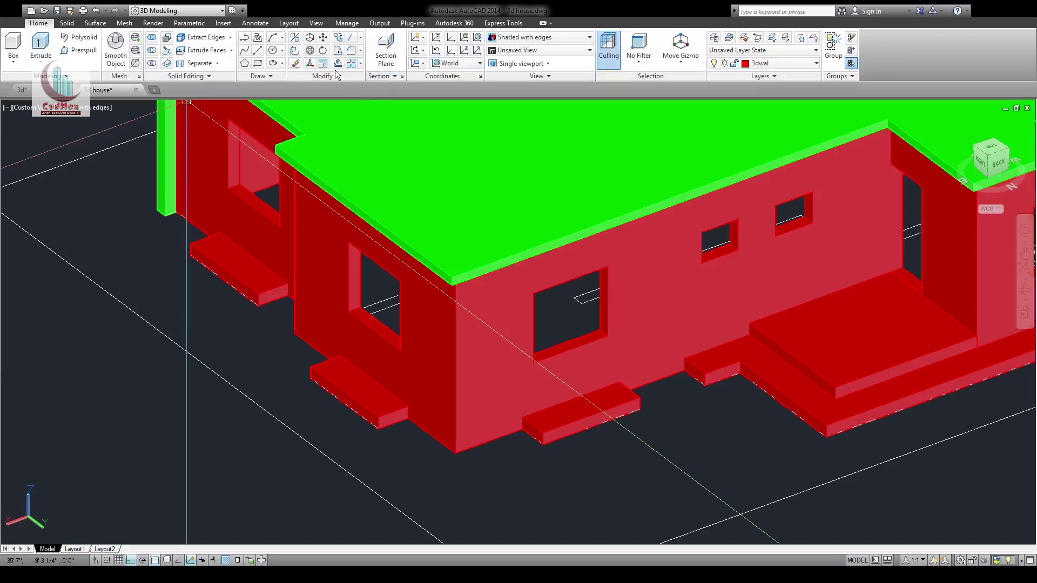
Move the side and back sunshade slabs, including the one around the utility platform, straight up to just above the windows
{"action": "left_click", "coordinate": [324, 50]}
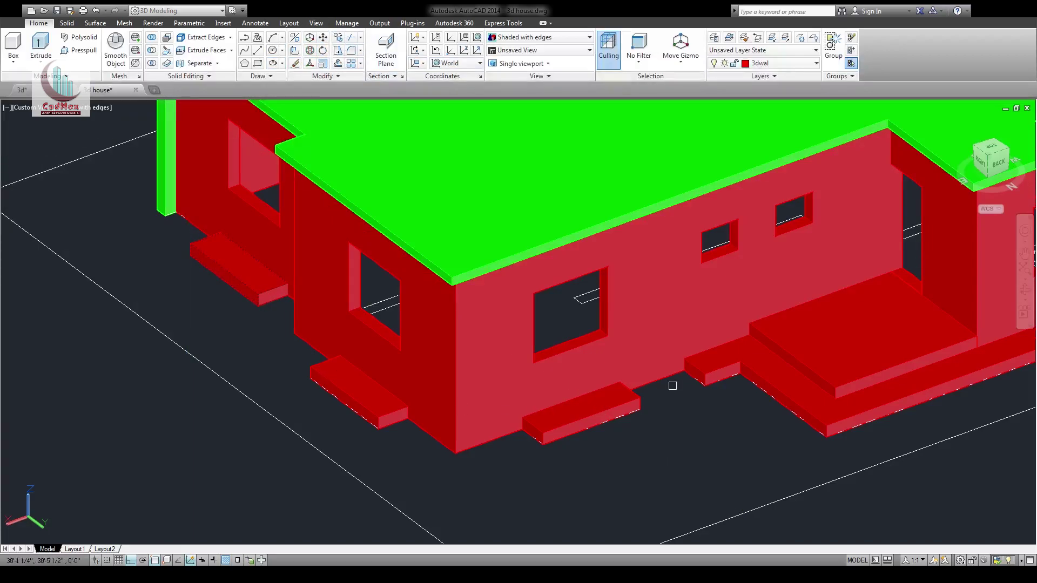
{"action": "key", "text": "Escape"}
{"action": "middle_click_drag", "start_coordinate": [638, 459], "coordinate": [353, 468]}
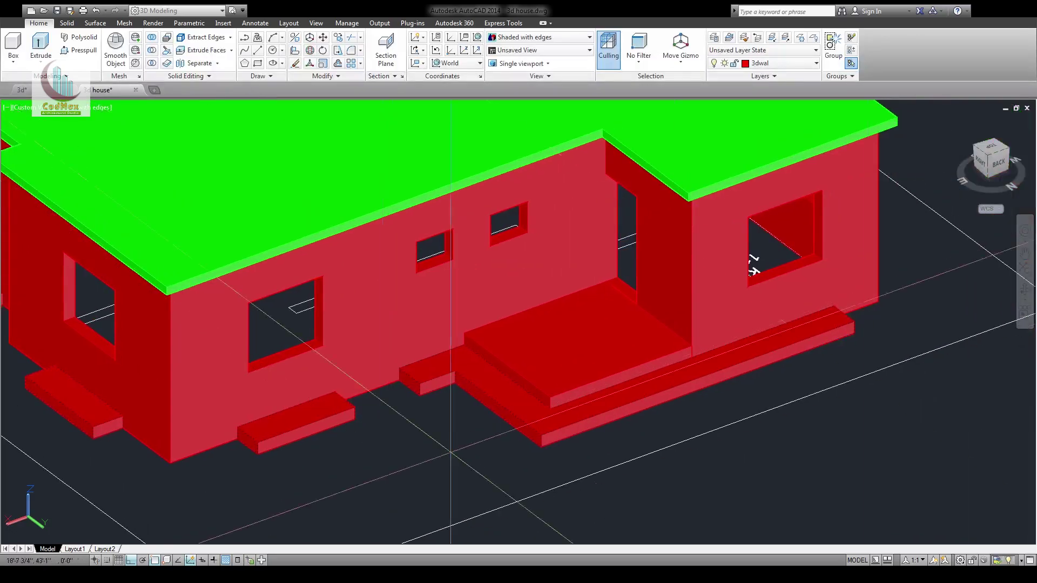
{"action": "left_click", "coordinate": [854, 333]}
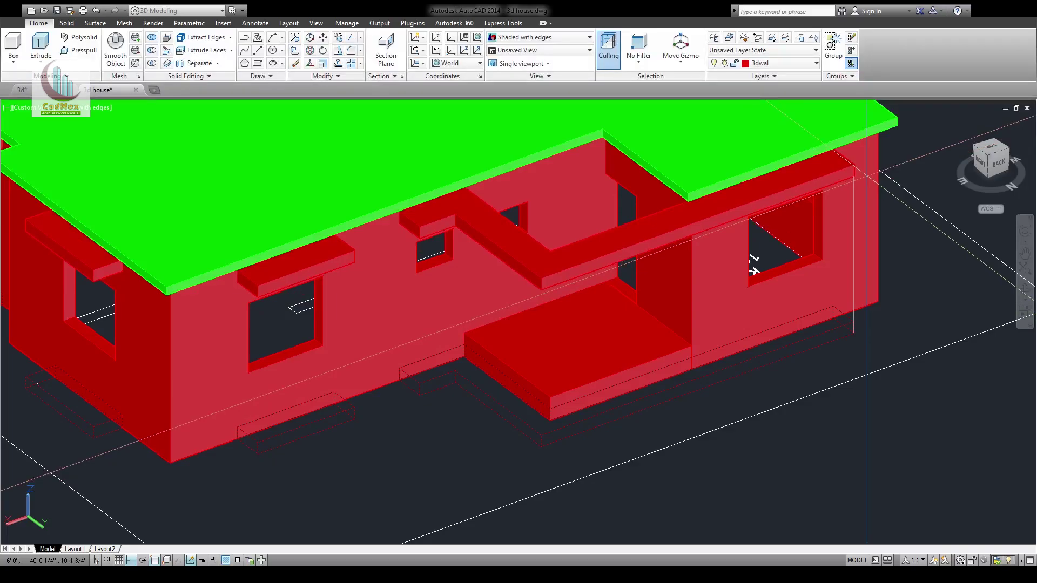
{"action": "key", "text": "Return"}
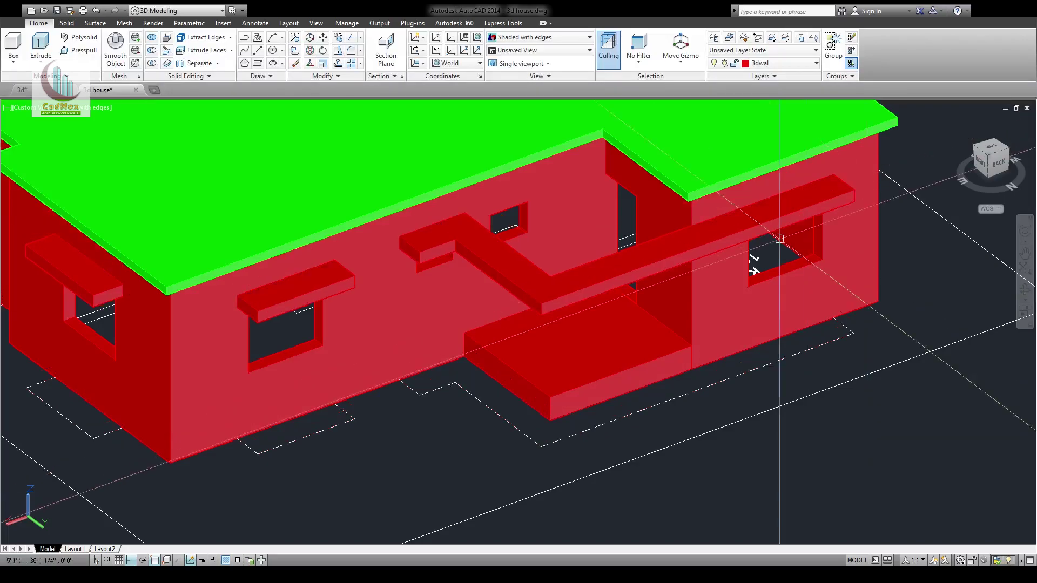
Match all the red sunshade slabs on the side and back walls to the existing yellow sunshades' layer
{"action": "middle_click_drag", "start_coordinate": [822, 315], "coordinate": [723, 324], "text": "shift"}
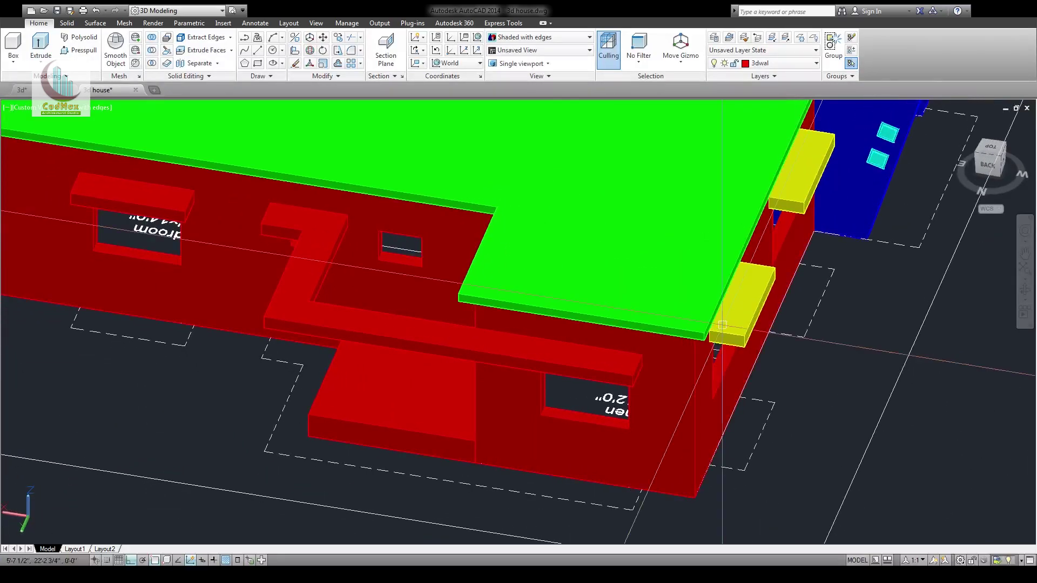
{"action": "left_click", "coordinate": [426, 339]}
{"action": "left_click", "coordinate": [184, 223]}
{"action": "middle_click_drag", "start_coordinate": [132, 260], "coordinate": [704, 373]}
{"action": "middle_click_drag", "start_coordinate": [610, 377], "coordinate": [670, 377], "text": "shift"}
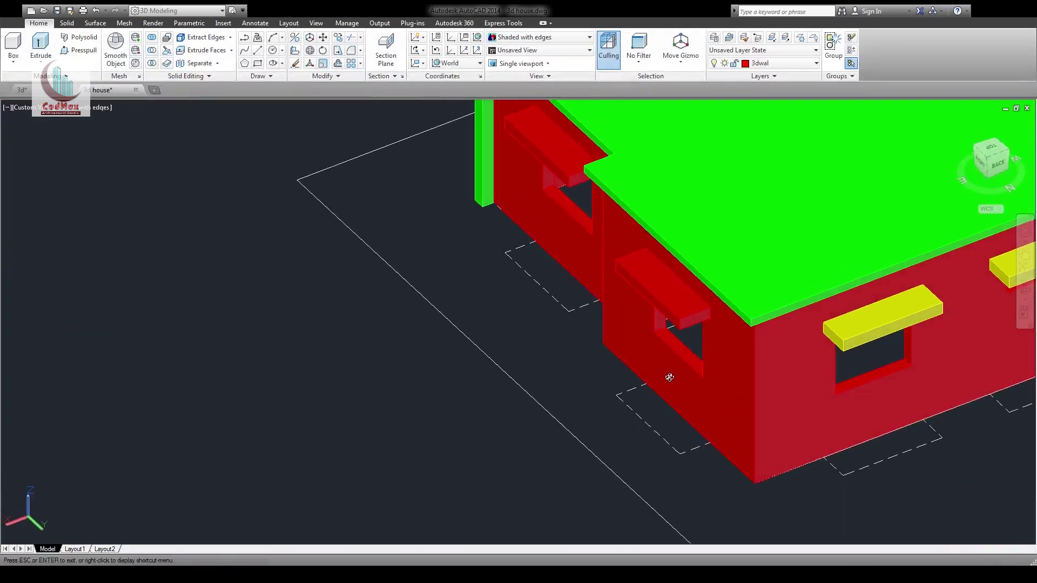
{"action": "left_click", "coordinate": [676, 306]}
{"action": "middle_click_drag", "start_coordinate": [565, 174], "coordinate": [664, 324], "text": "shift"}
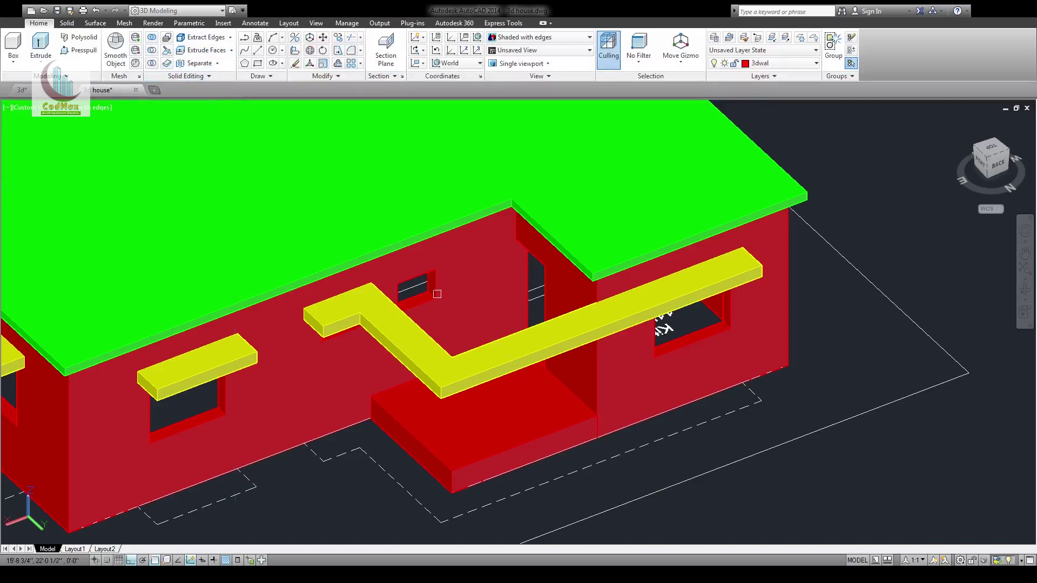
Fill the opening between the angled sunshade and the house walls with a yellow slab covering the area above the utility platform
{"action": "scroll", "coordinate": [437, 294], "scroll_direction": "down", "scroll_amount": 1}
{"action": "middle_click_drag", "start_coordinate": [435, 292], "coordinate": [206, 203], "text": "shift"}
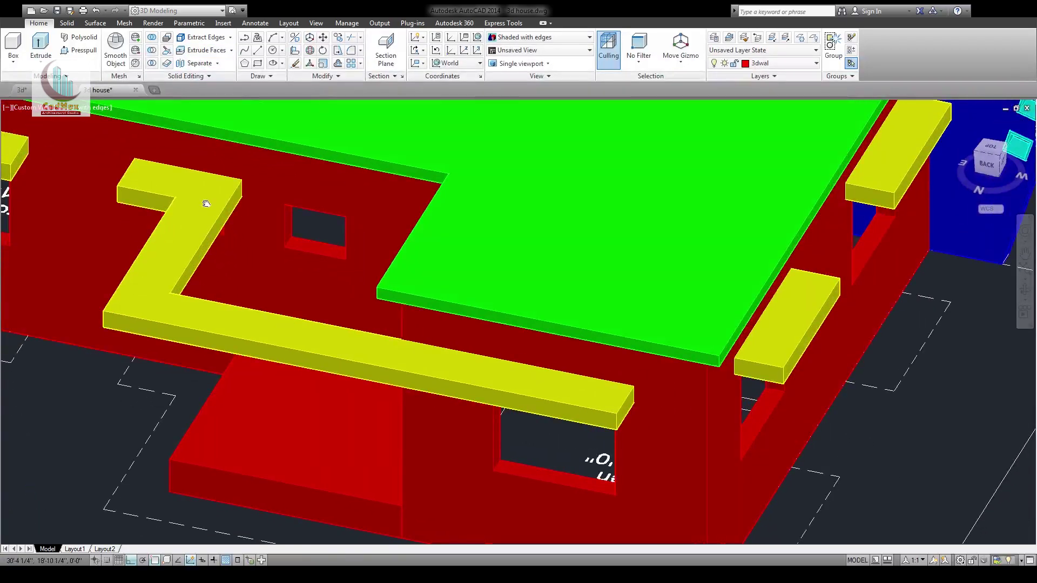
{"action": "scroll", "coordinate": [206, 202], "scroll_direction": "up", "scroll_amount": 3}
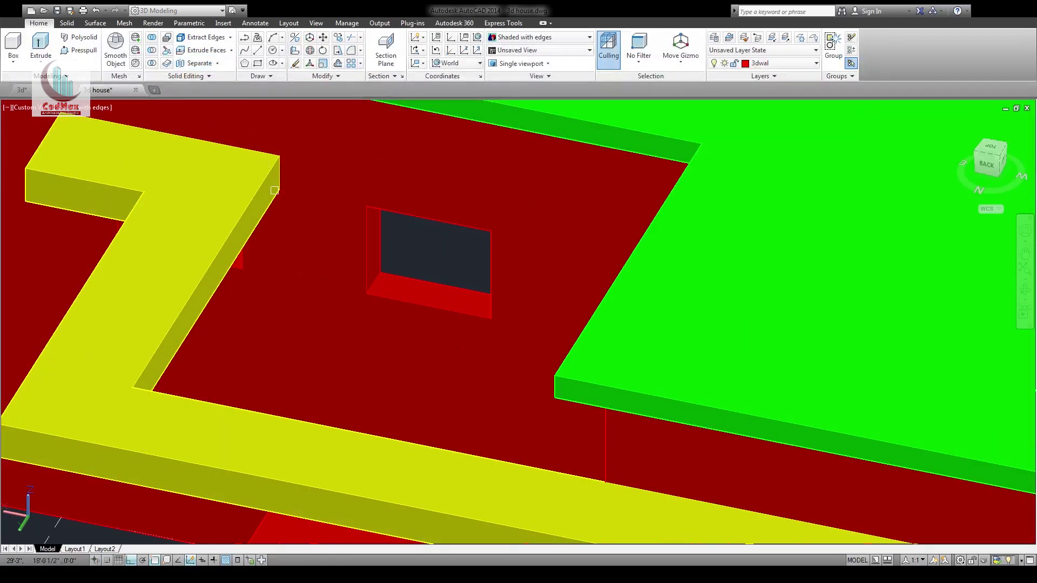
{"action": "scroll", "coordinate": [271, 184], "scroll_direction": "up", "scroll_amount": 4}
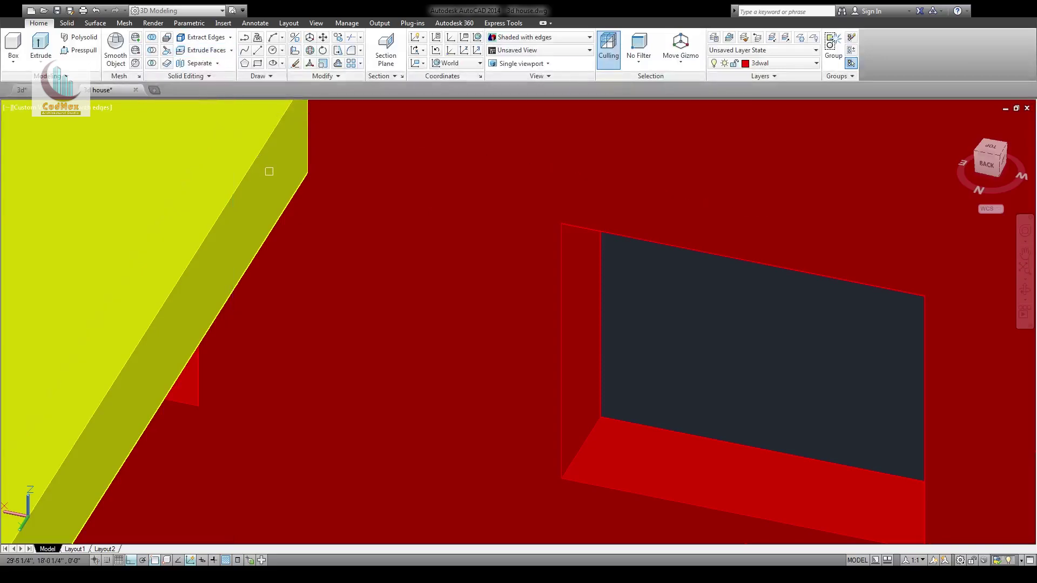
{"action": "scroll", "coordinate": [300, 183], "scroll_direction": "down", "scroll_amount": 4}
{"action": "middle_click_drag", "start_coordinate": [281, 254], "coordinate": [453, 263], "text": "shift"}
{"action": "middle_click_drag", "start_coordinate": [759, 232], "coordinate": [265, 541]}
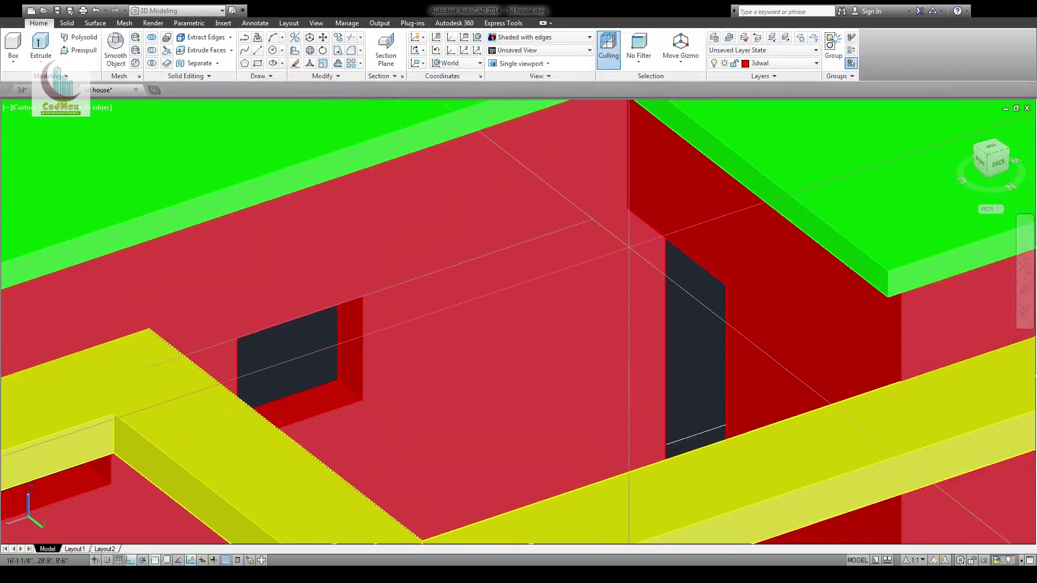
{"action": "scroll", "coordinate": [627, 208], "scroll_direction": "down", "scroll_amount": 8}
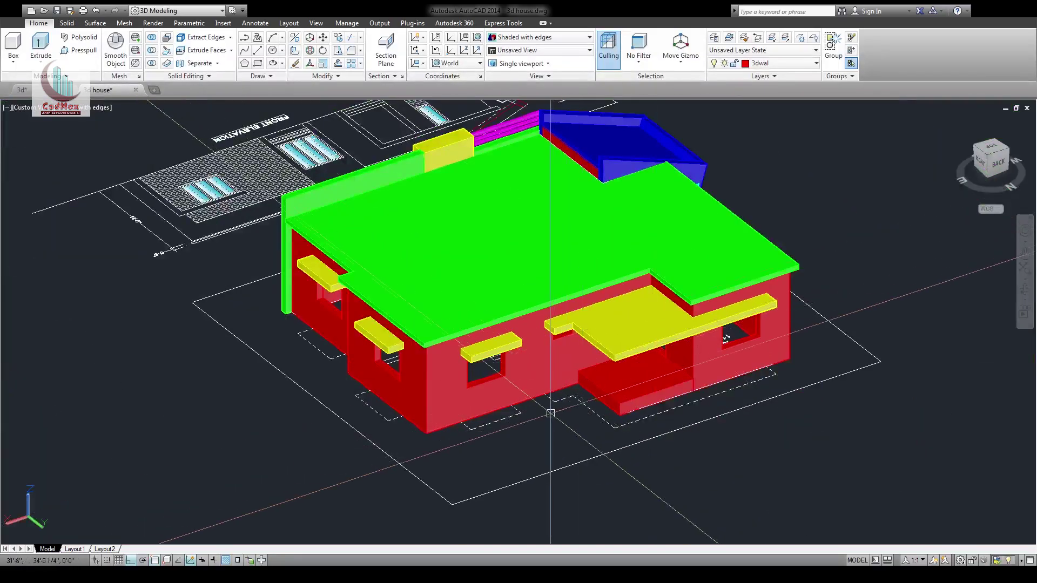
{"action": "middle_click_drag", "start_coordinate": [551, 413], "coordinate": [559, 420], "text": "shift"}
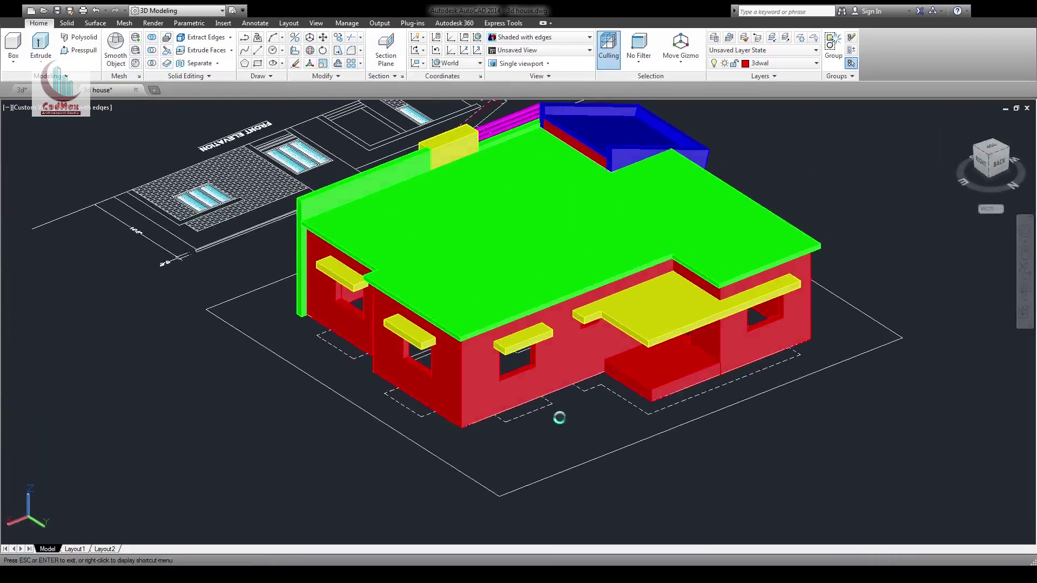
Model two descending entrance steps against the utility platform's outer face beside the back wall, with the outer step lower
{"action": "left_click", "coordinate": [594, 429]}
{"action": "left_click", "coordinate": [772, 342]}
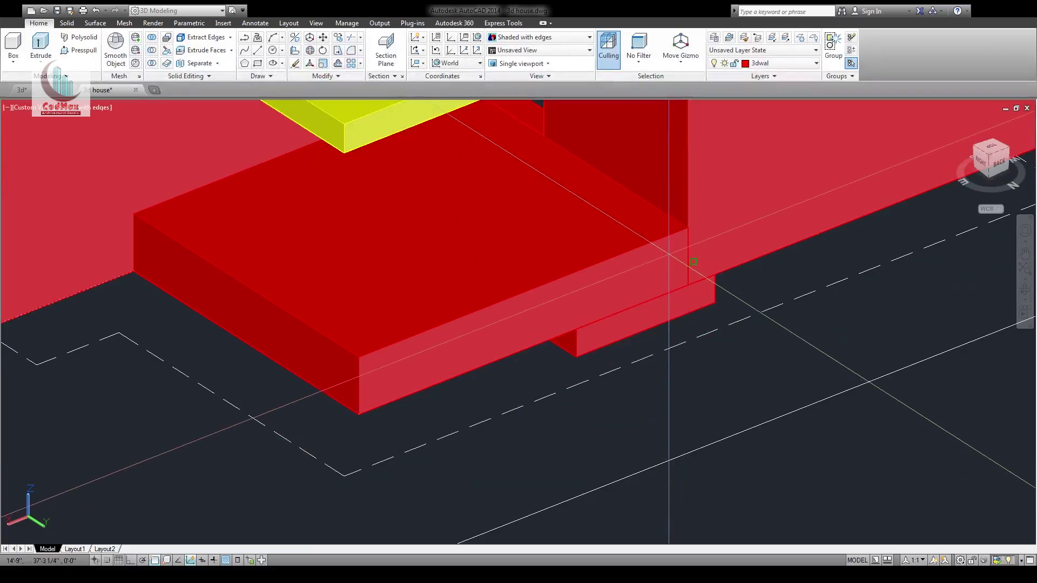
{"action": "left_click", "coordinate": [669, 251]}
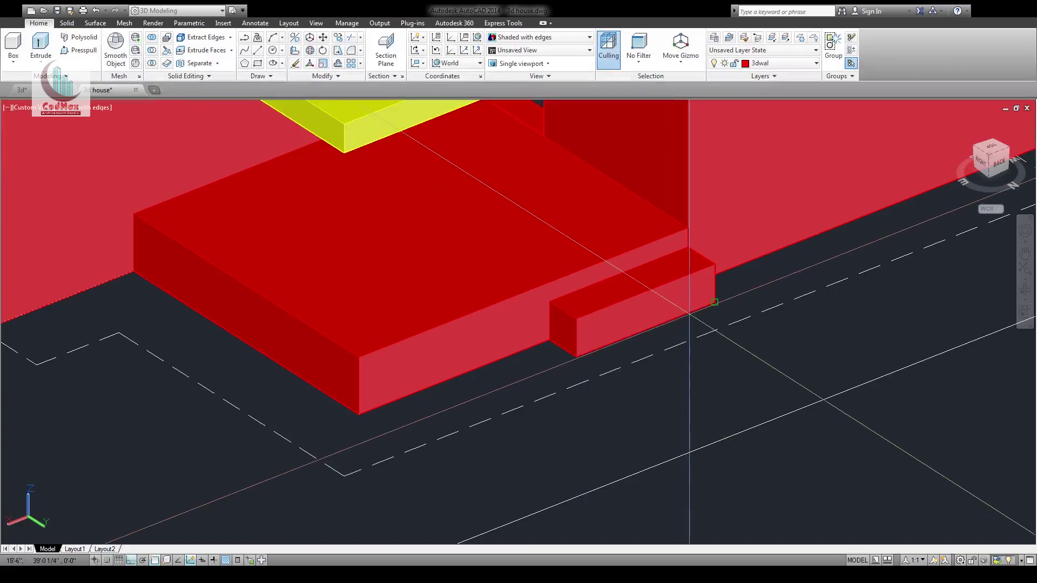
{"action": "left_click", "coordinate": [715, 302]}
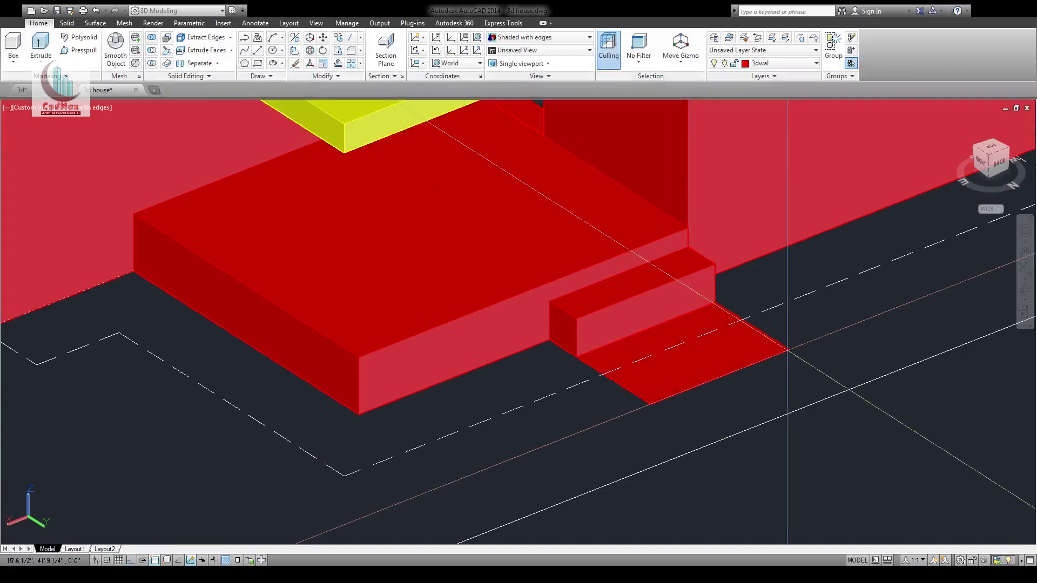
{"action": "left_click", "coordinate": [788, 350]}
{"action": "left_click", "coordinate": [776, 258]}
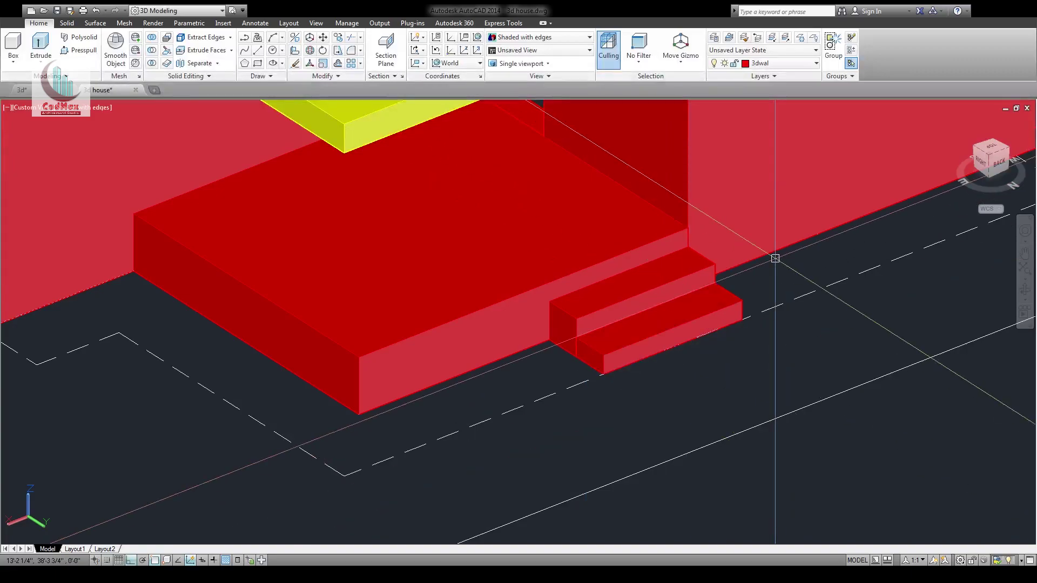
Trace the roof slab's outer edge with a polyline from the front parapet around the back to the blue canopy, comparing with the finished 3d drawing
{"action": "scroll", "coordinate": [724, 348], "scroll_direction": "down", "scroll_amount": 6}
{"action": "middle_click_drag", "start_coordinate": [600, 399], "coordinate": [630, 483], "text": "shift"}
{"action": "middle_click_drag", "start_coordinate": [531, 400], "coordinate": [243, 362], "text": "shift"}
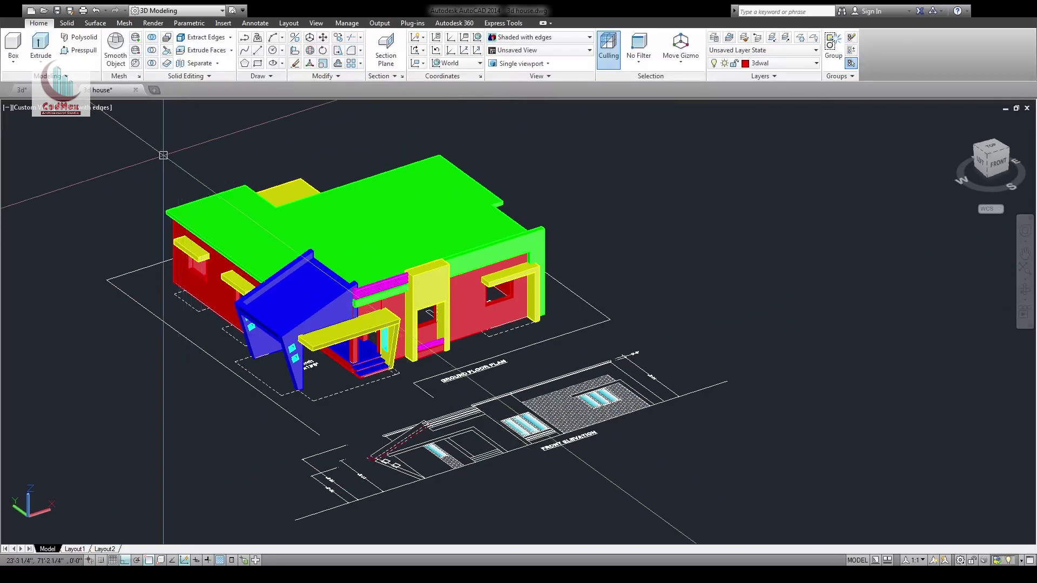
{"action": "scroll", "coordinate": [289, 309], "scroll_direction": "up", "scroll_amount": 4}
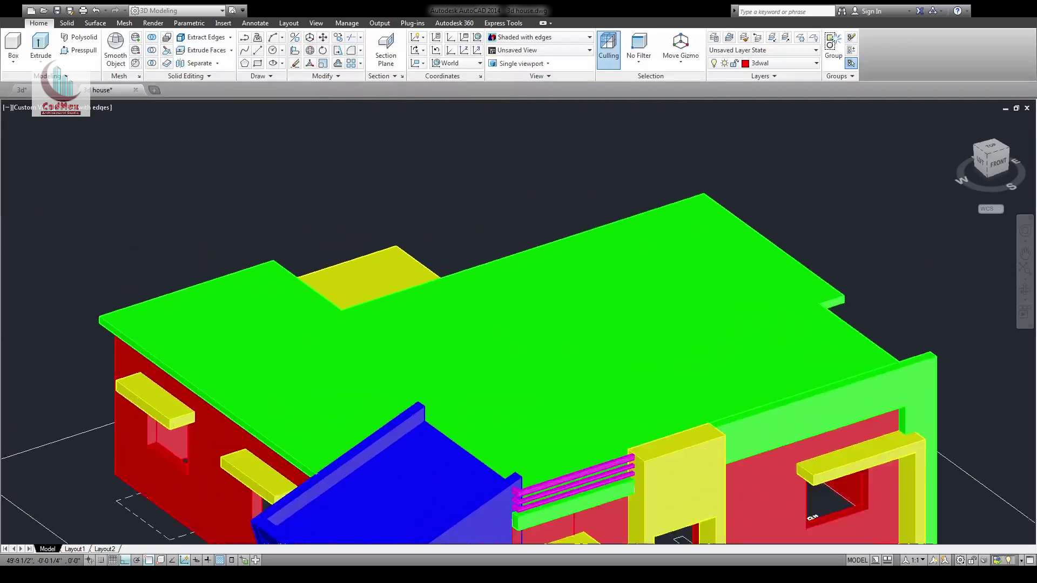
{"action": "middle_click_drag", "start_coordinate": [419, 342], "coordinate": [271, 382], "text": "shift"}
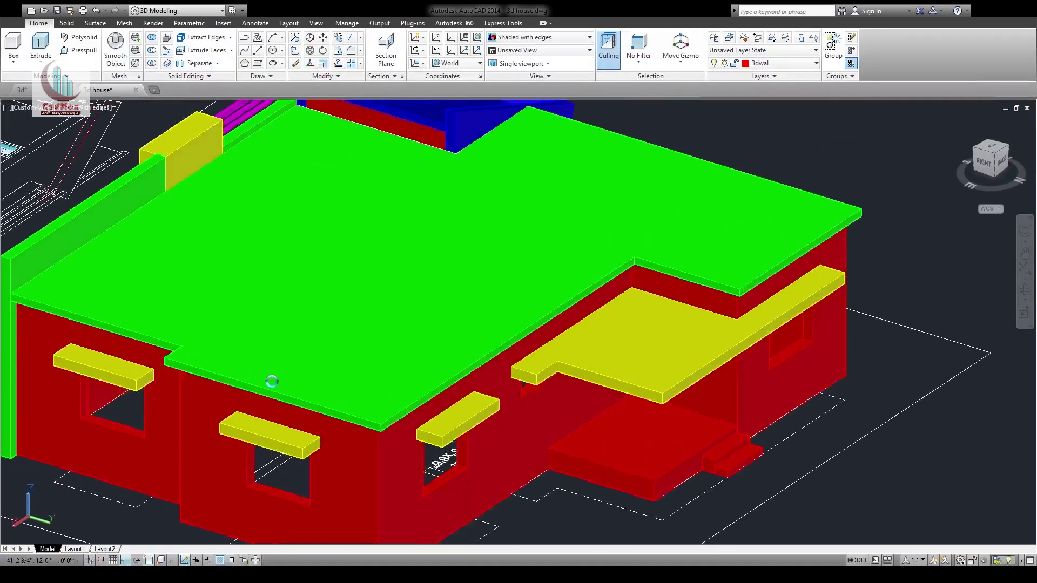
{"action": "middle_click_drag", "start_coordinate": [216, 356], "coordinate": [453, 365]}
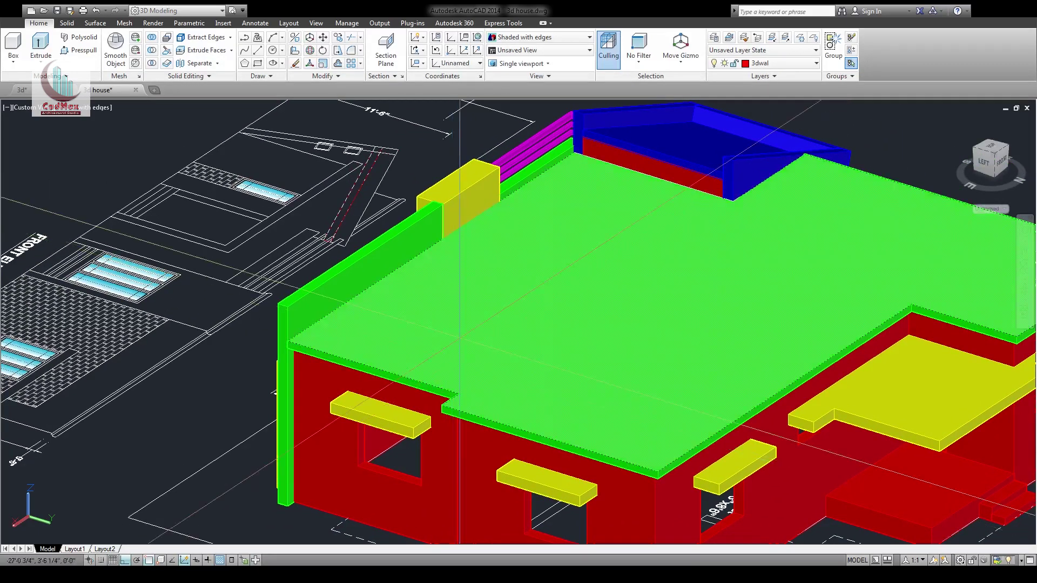
{"action": "left_click", "coordinate": [453, 365]}
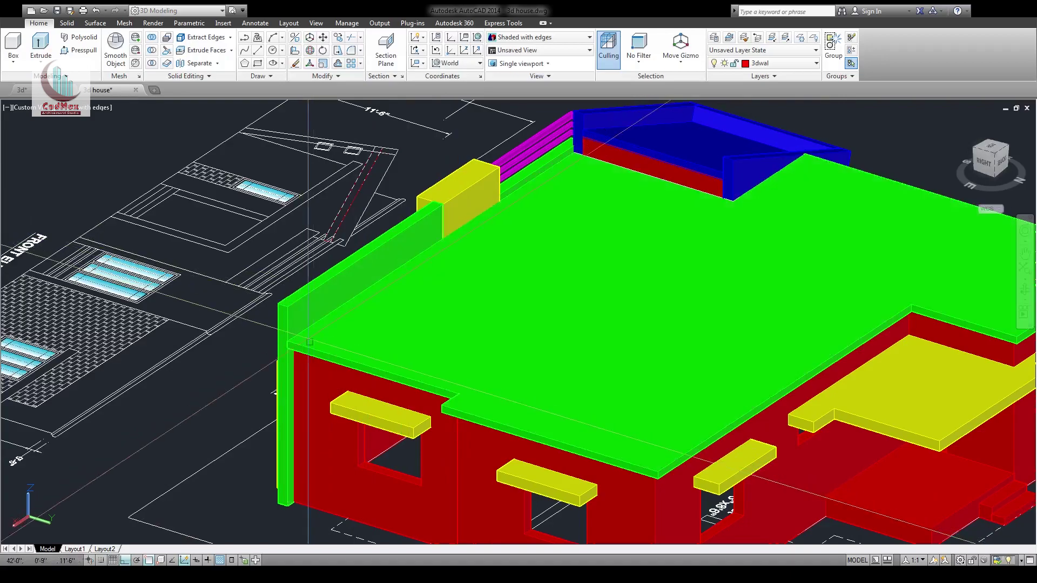
{"action": "left_click", "coordinate": [288, 342]}
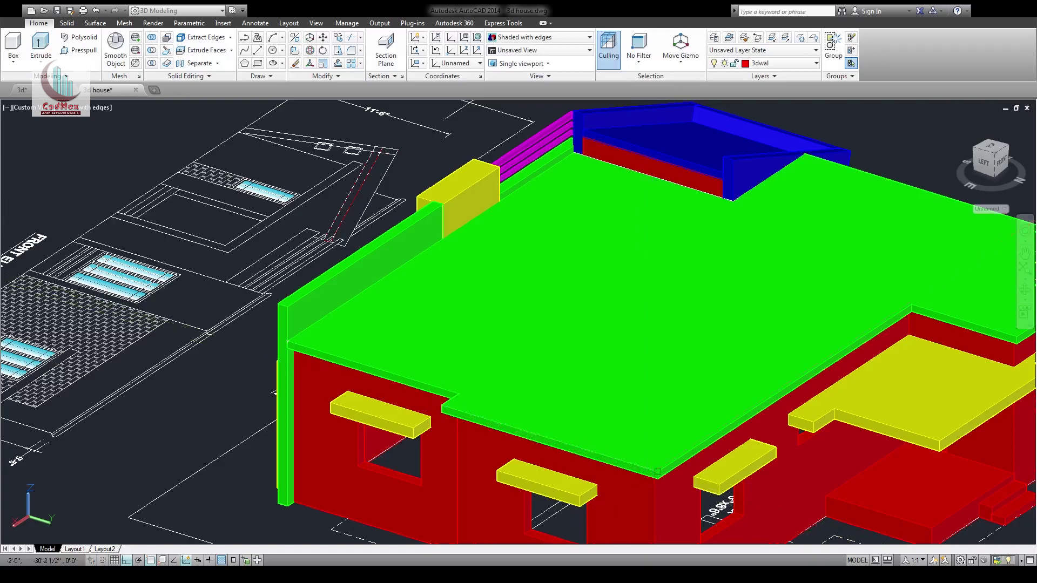
{"action": "middle_click_drag", "start_coordinate": [875, 322], "coordinate": [500, 372]}
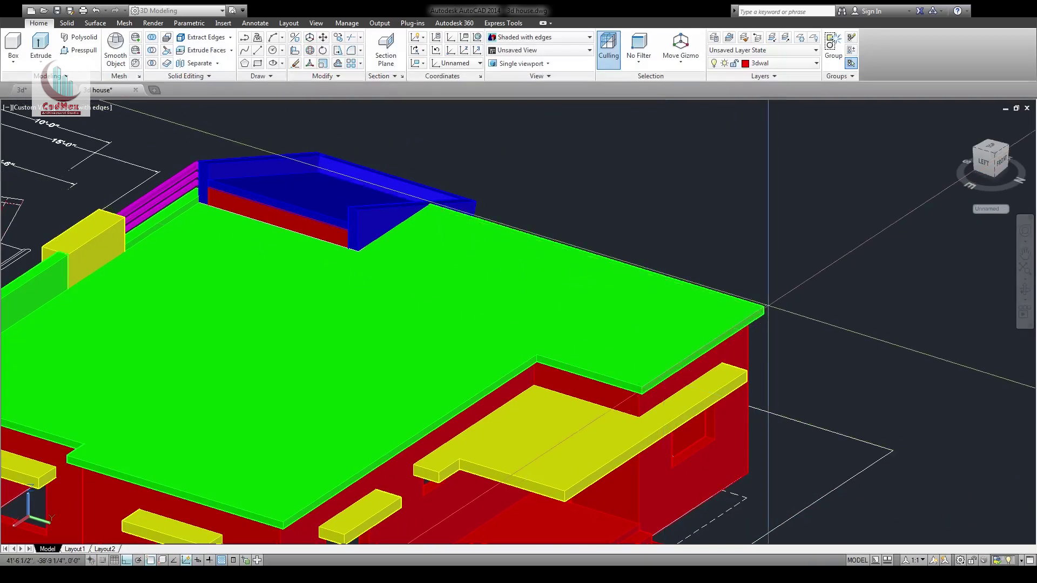
{"action": "scroll", "coordinate": [430, 205], "scroll_direction": "up", "scroll_amount": 5}
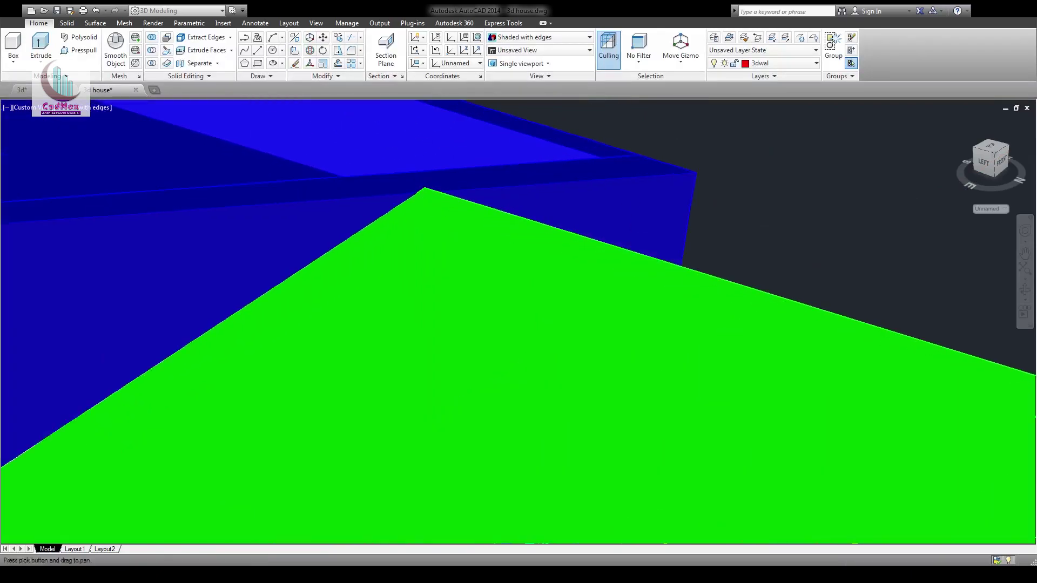
{"action": "scroll", "coordinate": [438, 198], "scroll_direction": "down", "scroll_amount": 4}
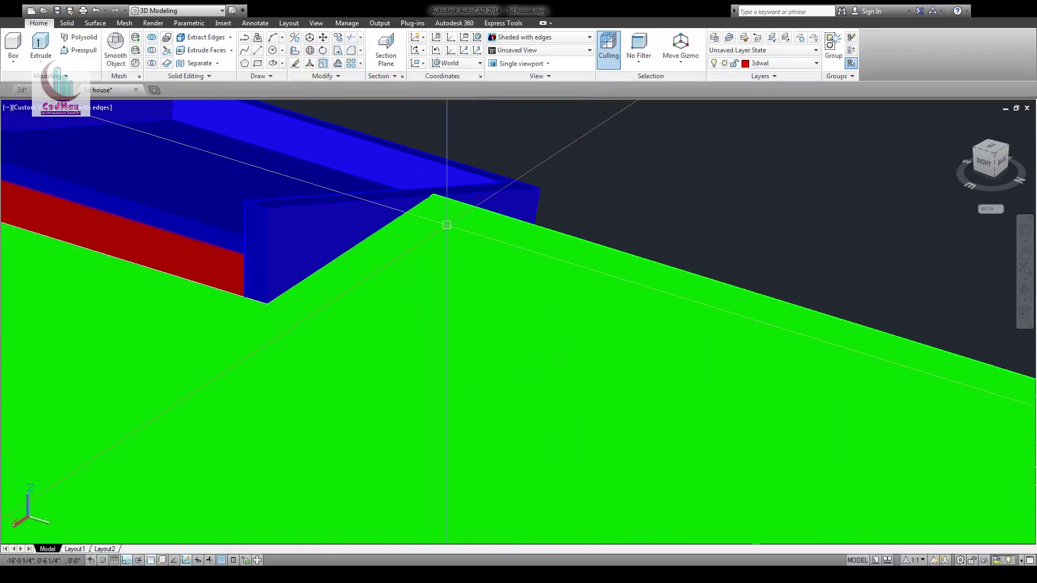
{"action": "key", "text": "ctrl+Tab"}
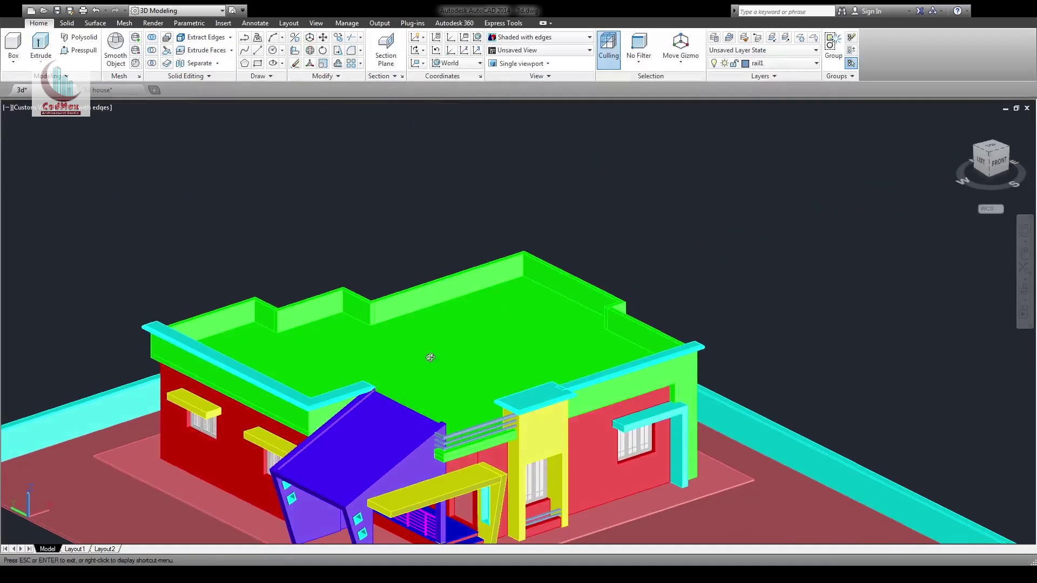
{"action": "key", "text": "ctrl+Tab"}
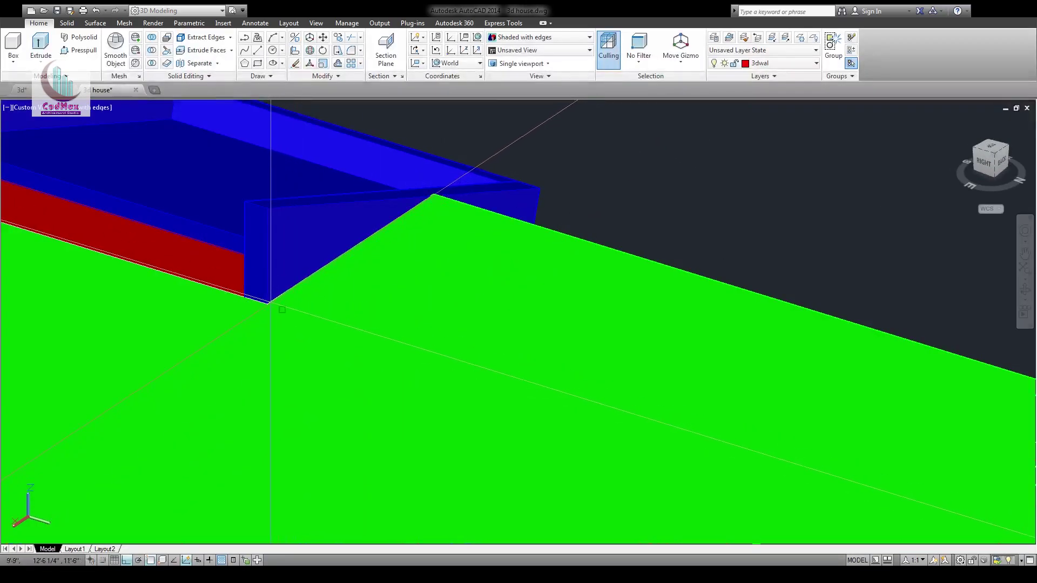
{"action": "left_click", "coordinate": [267, 304]}
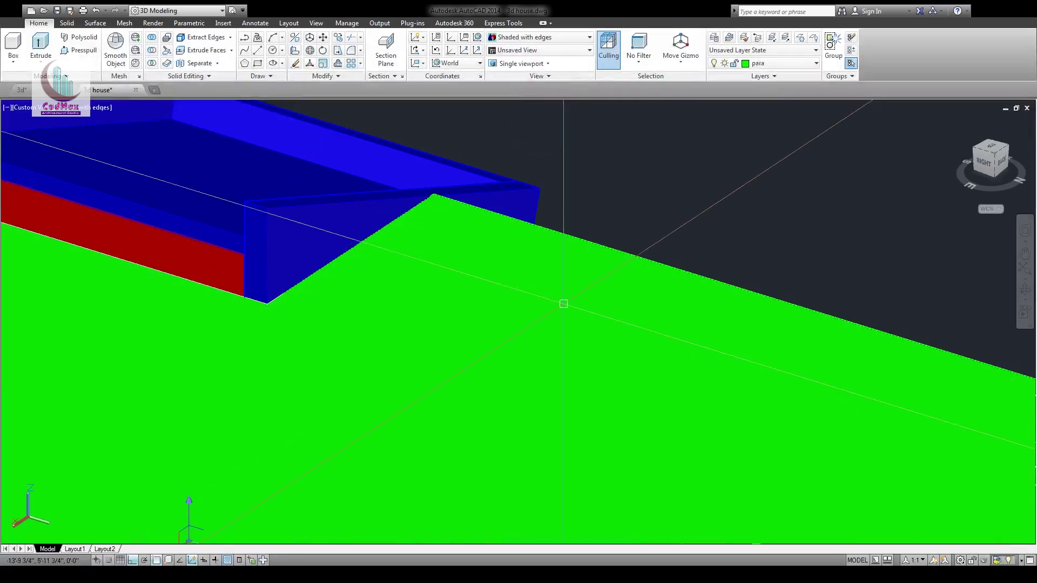
Erase the green roof slab temporarily to check the traced outline, and bring the slab back
{"action": "key", "text": "Delete"}
{"action": "key", "text": "space"}
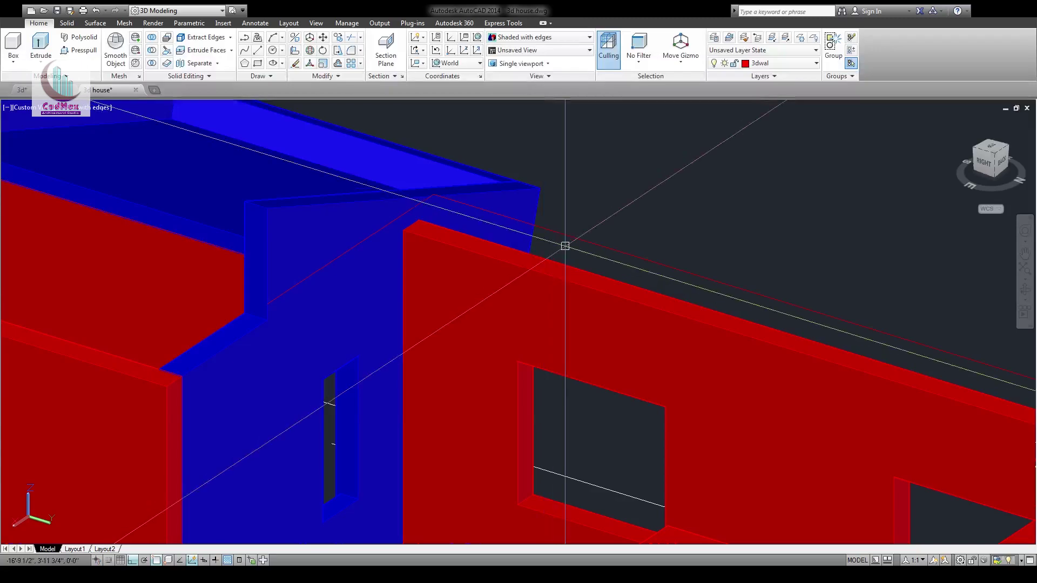
{"action": "scroll", "coordinate": [565, 246], "scroll_direction": "down", "scroll_amount": 5}
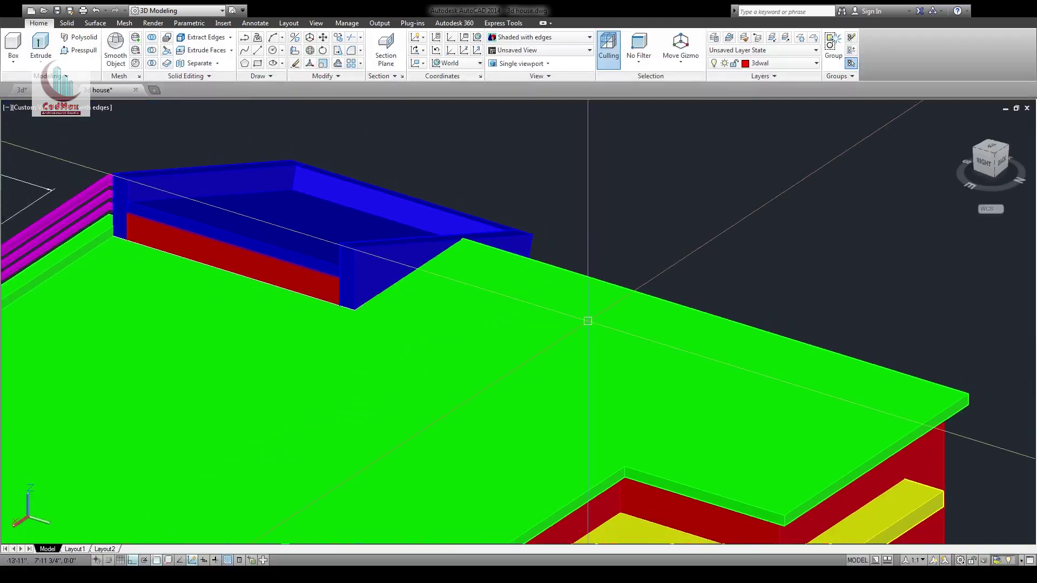
Try to move the traced roof outline straight up above the roof slab
{"action": "middle_click_drag", "start_coordinate": [588, 309], "coordinate": [465, 185]}
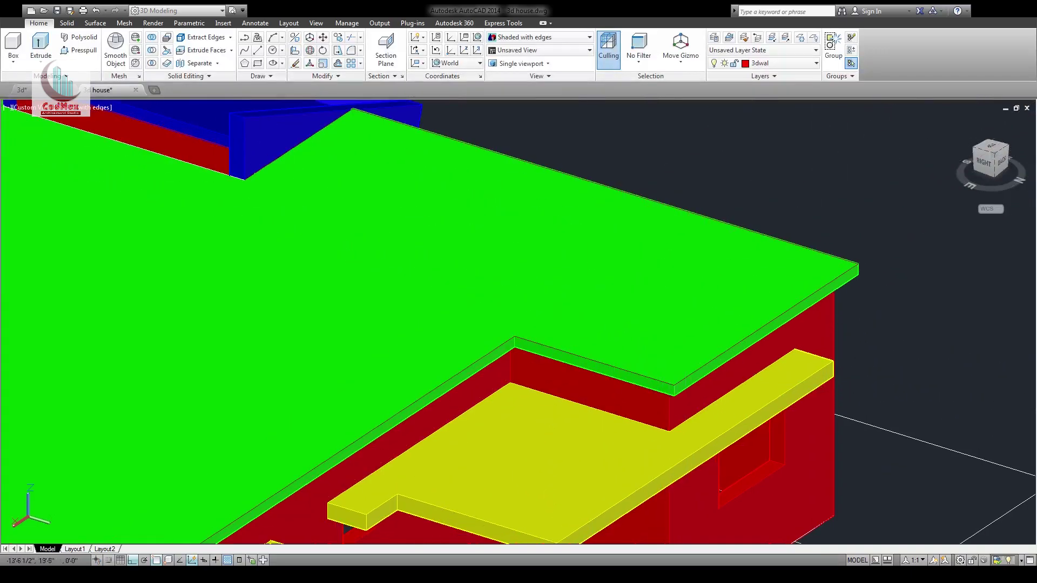
{"action": "scroll", "coordinate": [694, 264], "scroll_direction": "down", "scroll_amount": 6}
{"action": "scroll", "coordinate": [526, 261], "scroll_direction": "up", "scroll_amount": 4}
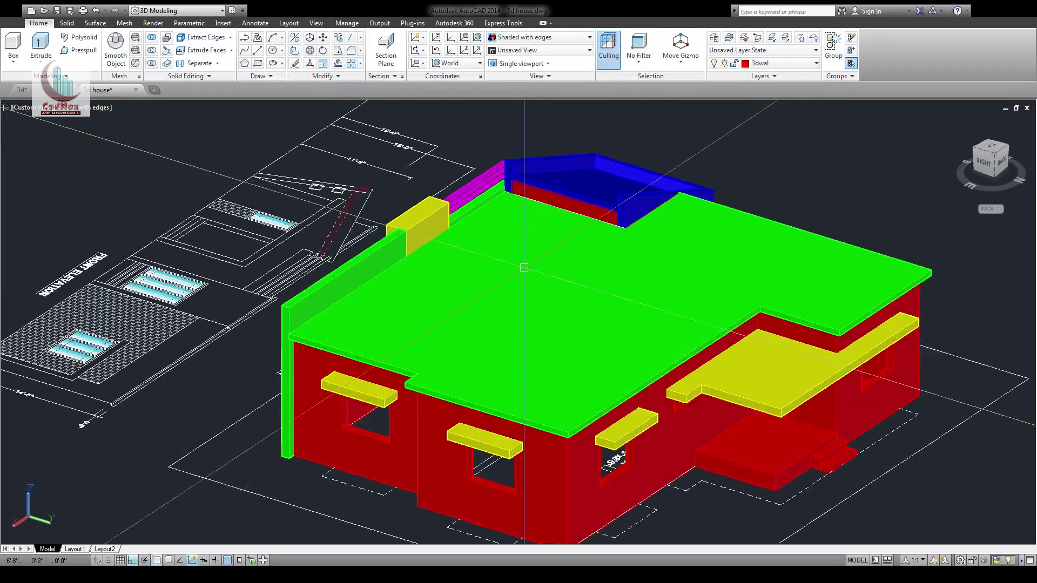
{"action": "middle_click_drag", "start_coordinate": [727, 370], "coordinate": [579, 389]}
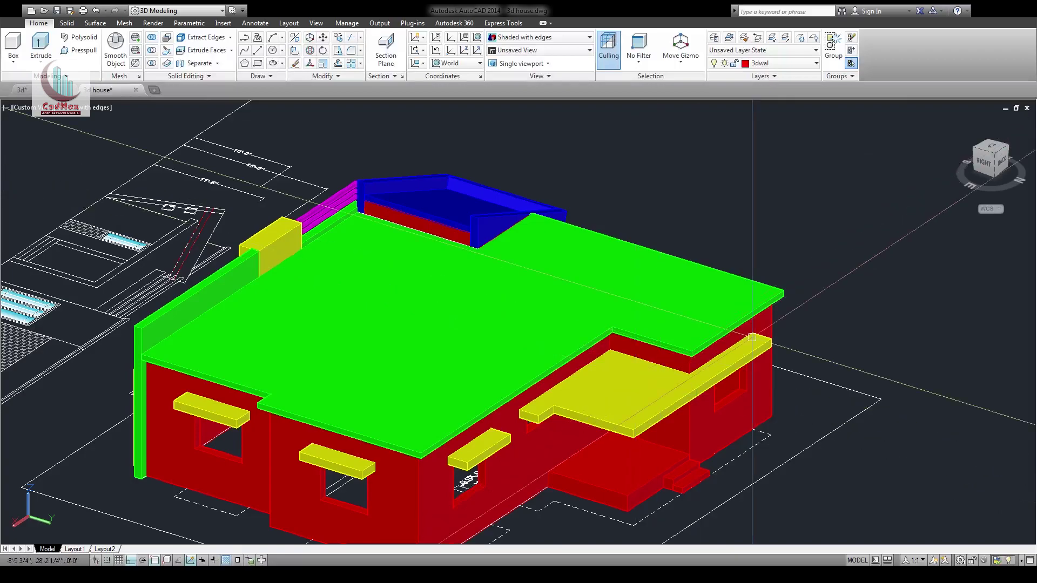
{"action": "left_click", "coordinate": [703, 302]}
{"action": "key", "text": "Return"}
{"action": "left_click", "coordinate": [912, 333]}
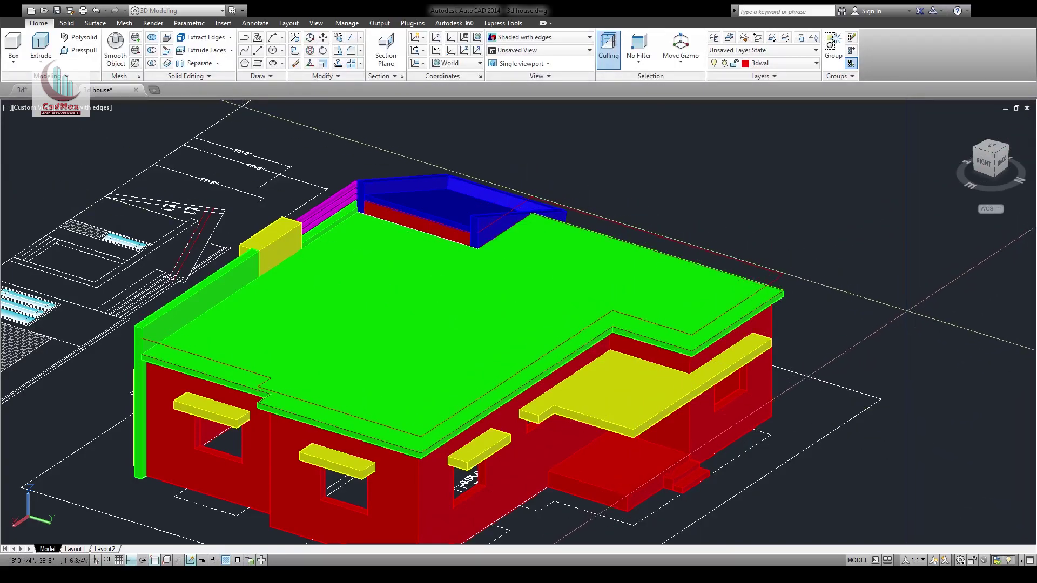
Draw a narrow parapet profile at the roof corner beside the front parapet and rotate it upright in 3D
{"action": "middle_click_drag", "start_coordinate": [231, 387], "coordinate": [278, 335]}
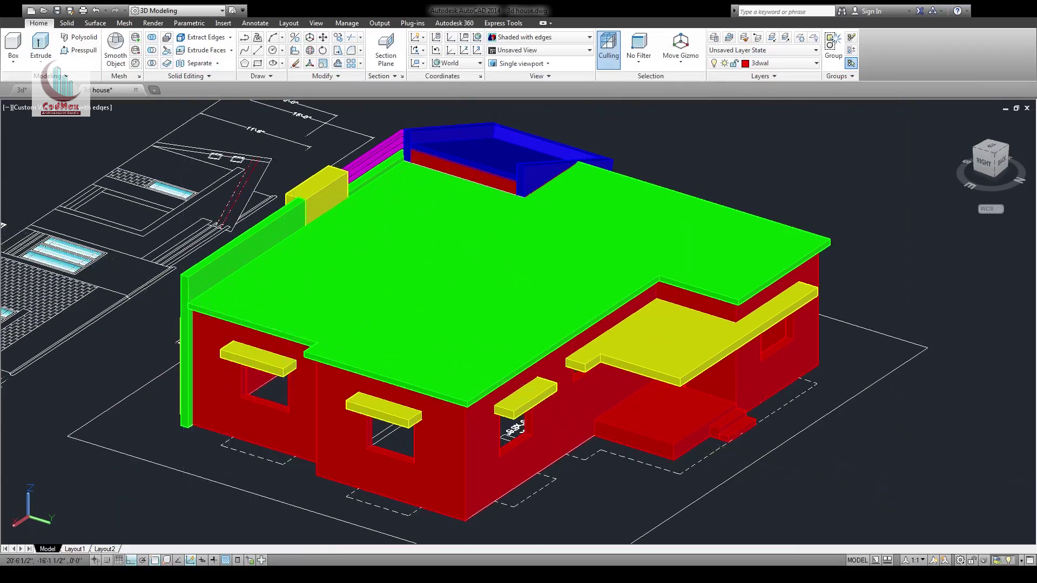
{"action": "scroll", "coordinate": [187, 285], "scroll_direction": "up", "scroll_amount": 6}
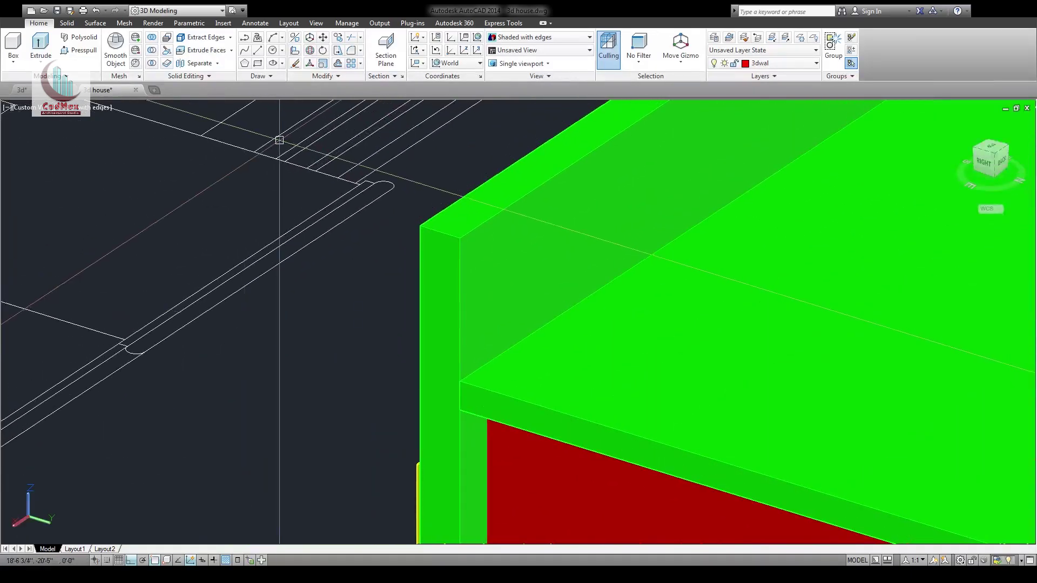
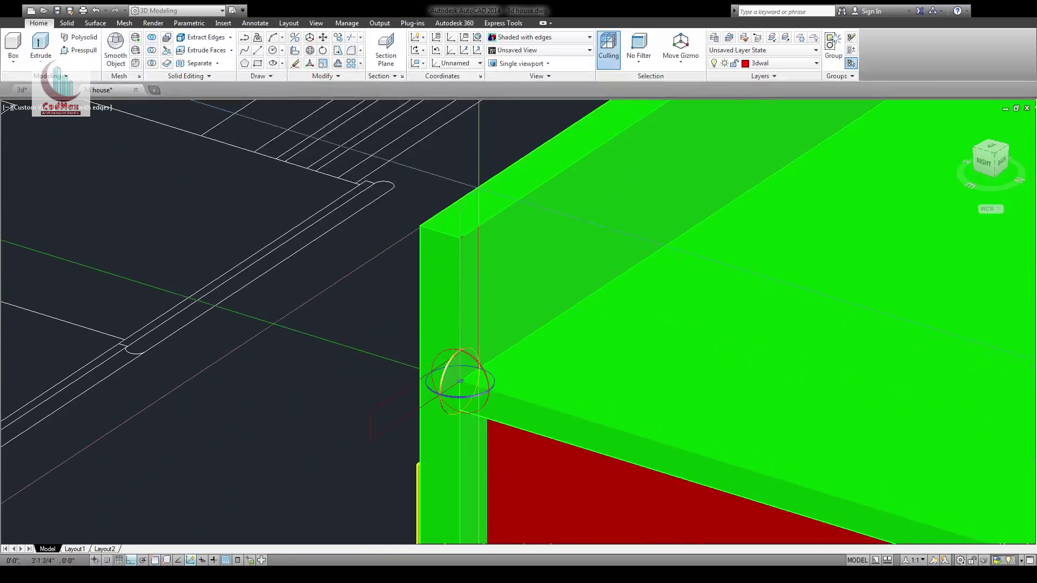
{"action": "left_click", "coordinate": [477, 178]}
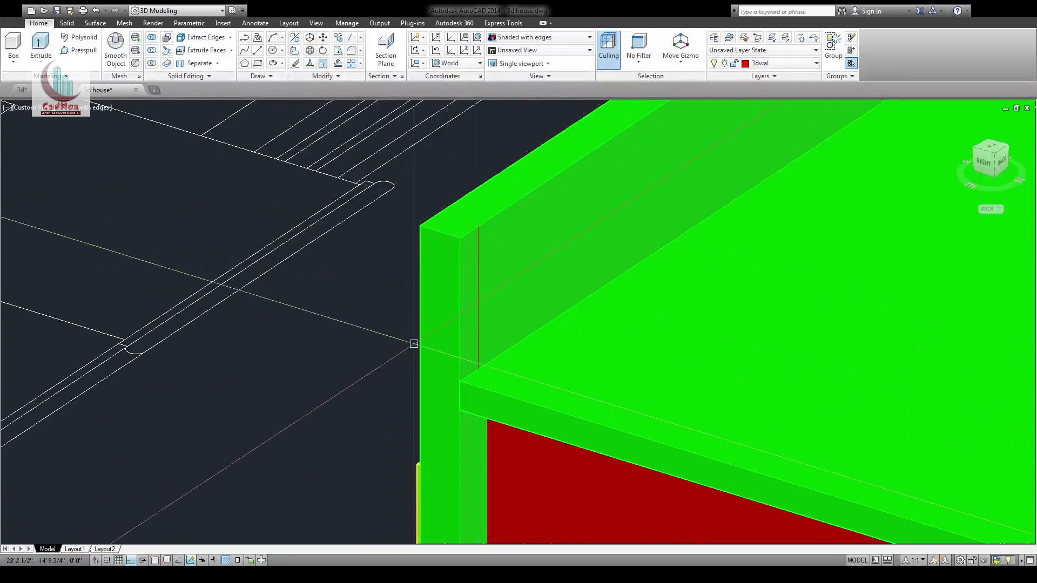
Erase the green roof slab temporarily to expose the traced outline beneath the upright parapet profile
{"action": "middle_click_drag", "start_coordinate": [443, 332], "coordinate": [308, 313]}
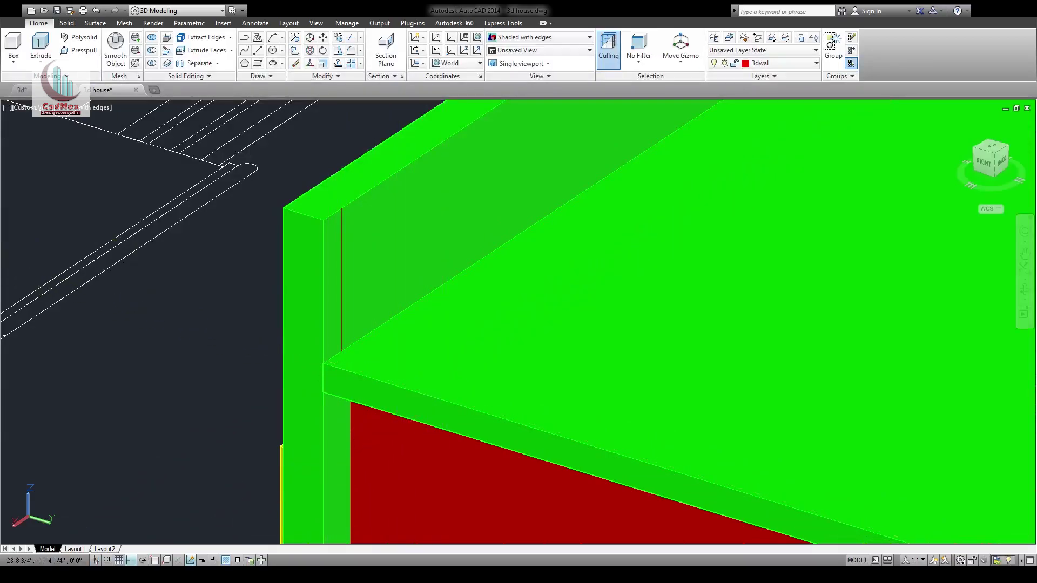
{"action": "scroll", "coordinate": [531, 320], "scroll_direction": "down", "scroll_amount": 1}
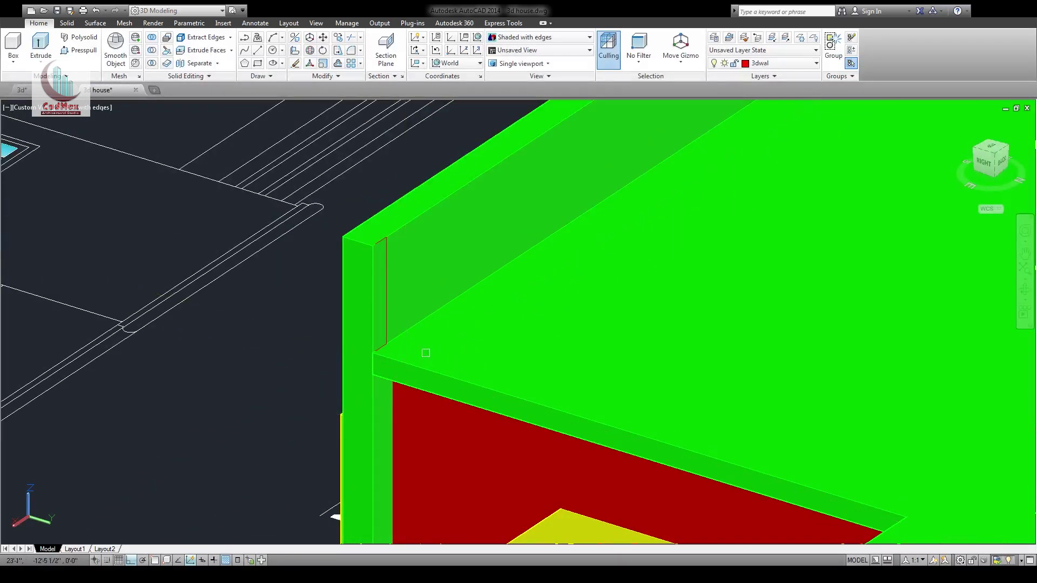
{"action": "middle_click_drag", "start_coordinate": [540, 359], "coordinate": [469, 362]}
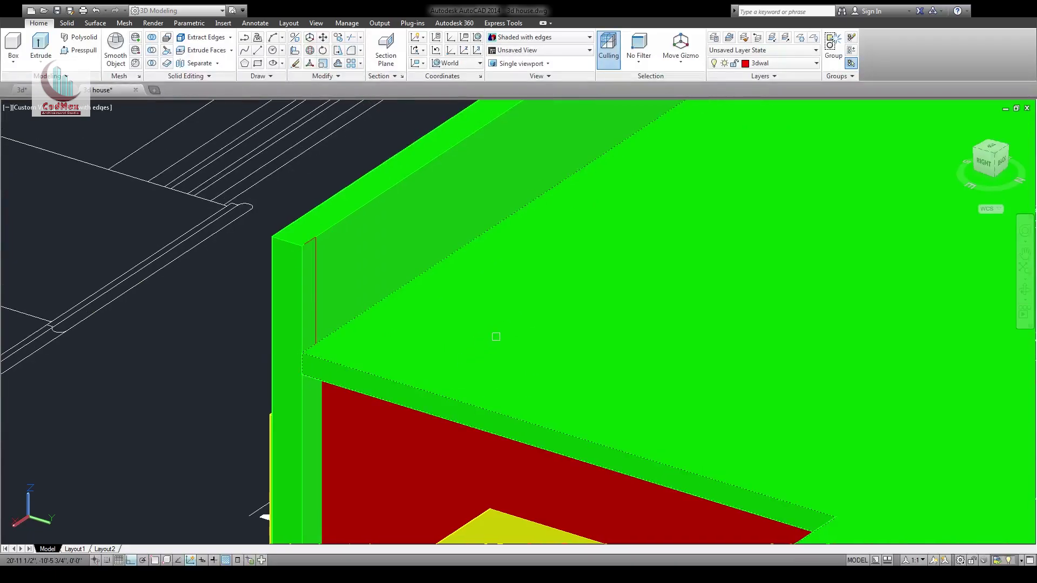
{"action": "left_click", "coordinate": [496, 336]}
{"action": "key", "text": "Return"}
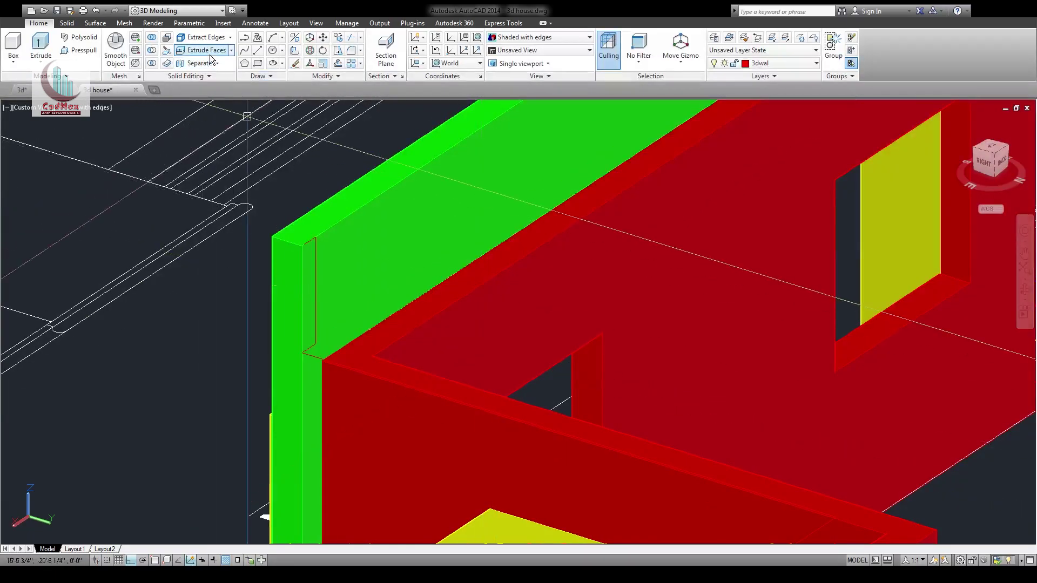
Extrude the upright parapet profile along the traced roof outline to form the parapet around the roof
{"action": "left_click", "coordinate": [47, 54]}
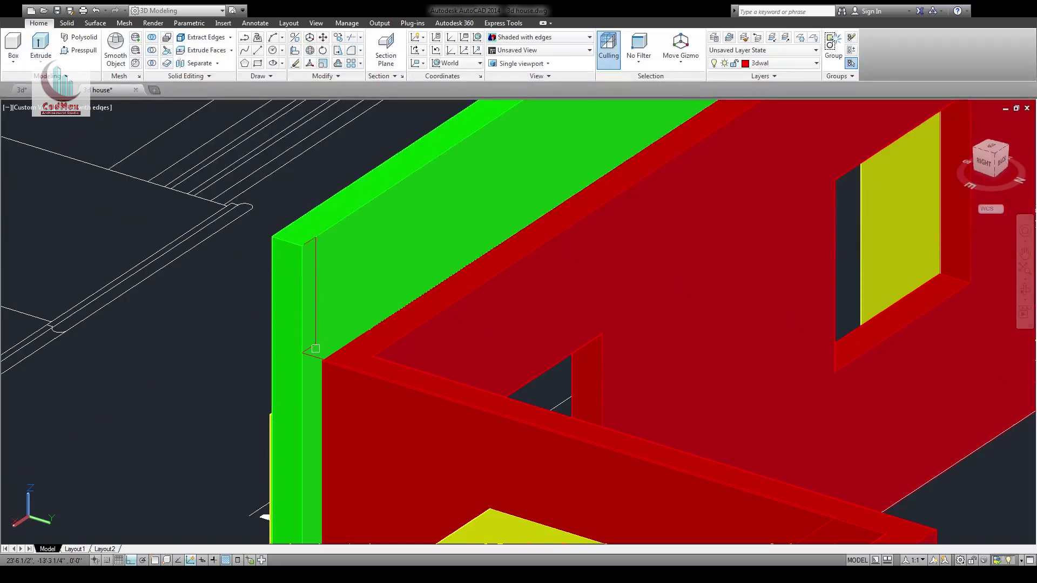
{"action": "left_click", "coordinate": [314, 349]}
{"action": "key", "text": "Return"}
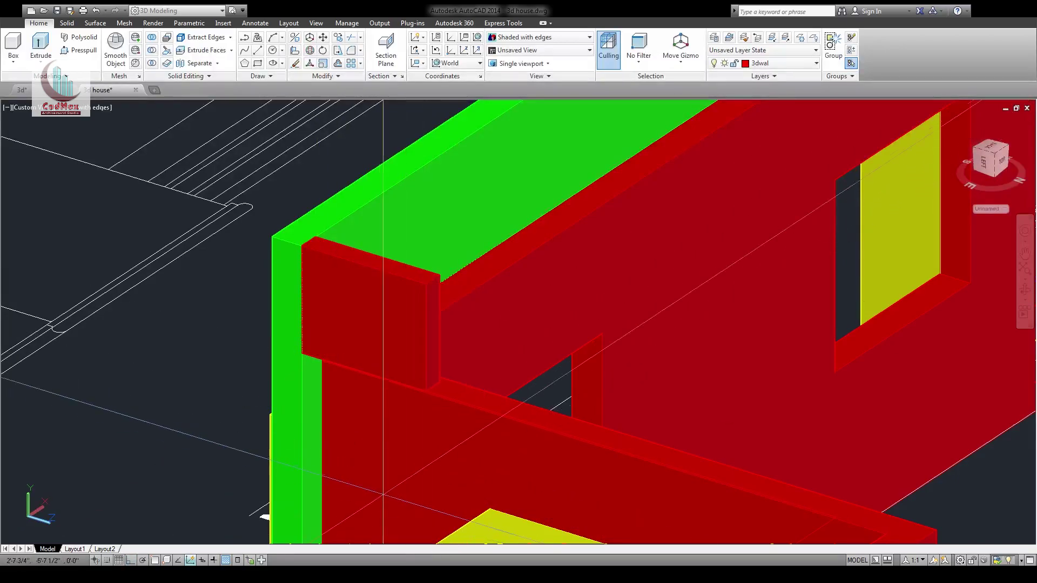
{"action": "key", "text": "Escape"}
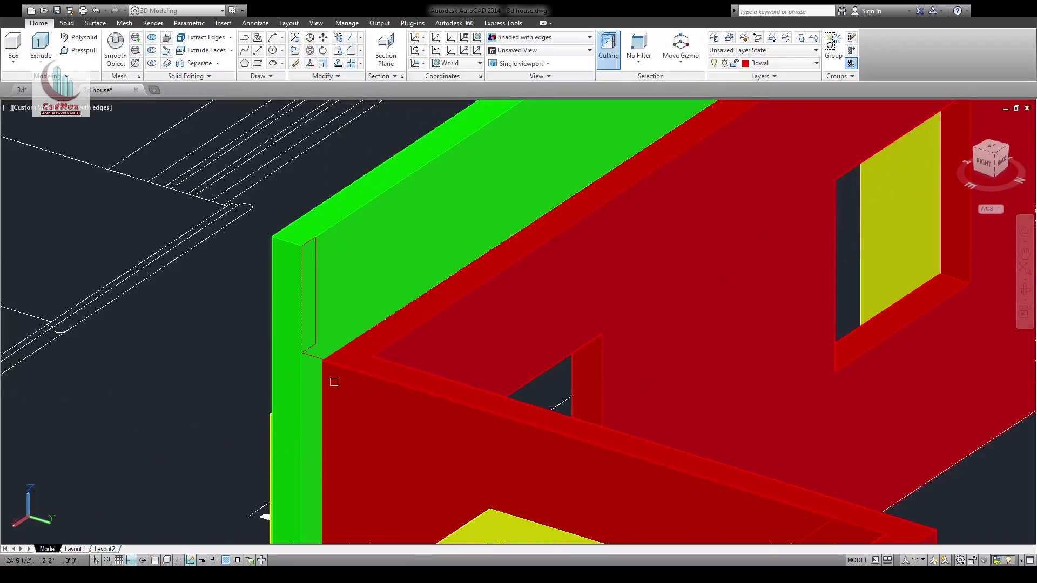
{"action": "left_click", "coordinate": [312, 356]}
{"action": "scroll", "coordinate": [312, 356], "scroll_direction": "down", "scroll_amount": 5}
{"action": "middle_click_drag", "start_coordinate": [557, 434], "coordinate": [202, 366]}
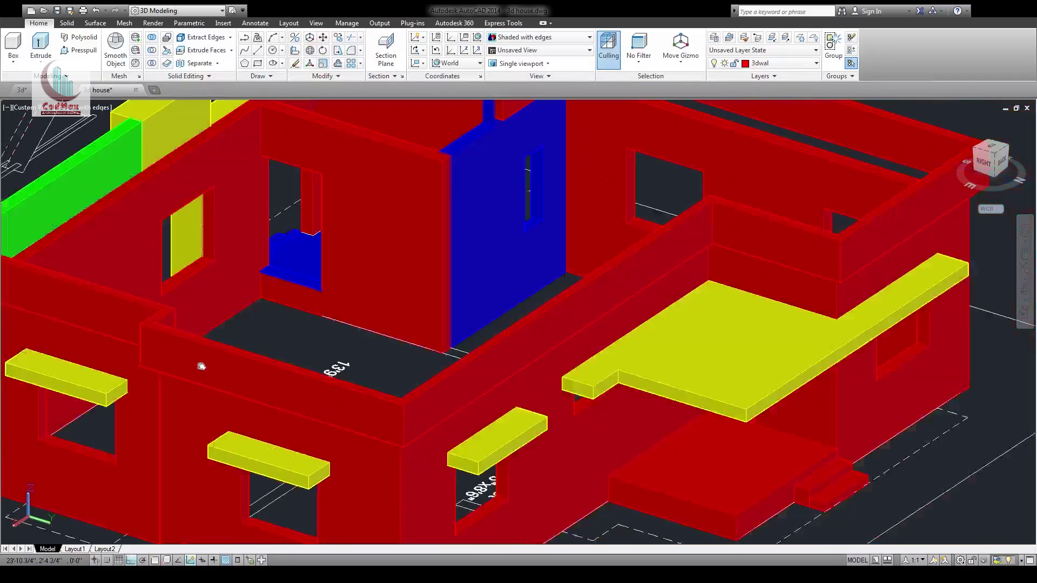
Bring the roof slab back and match the red parapet's properties to the green slab
{"action": "middle_click_drag", "start_coordinate": [706, 258], "coordinate": [619, 386]}
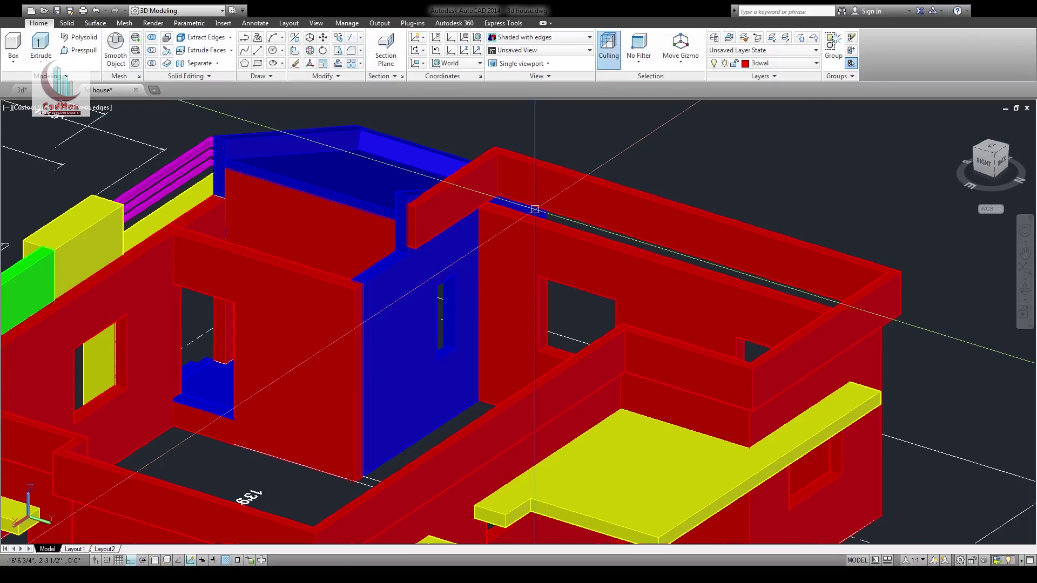
{"action": "key", "text": "Return"}
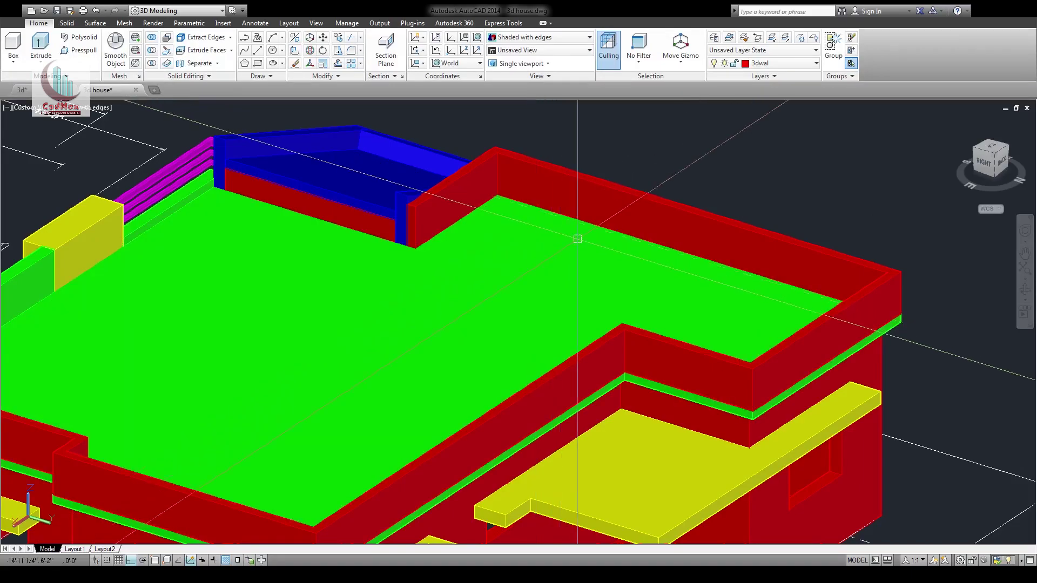
{"action": "type", "text": "ma"}
{"action": "key", "text": "Return"}
{"action": "left_click", "coordinate": [591, 265]}
{"action": "left_click", "coordinate": [616, 225]}
Examine the finished parapet from the front and the rounded coping detail at the end of the front elevation
{"action": "scroll", "coordinate": [593, 237], "scroll_direction": "down", "scroll_amount": 2}
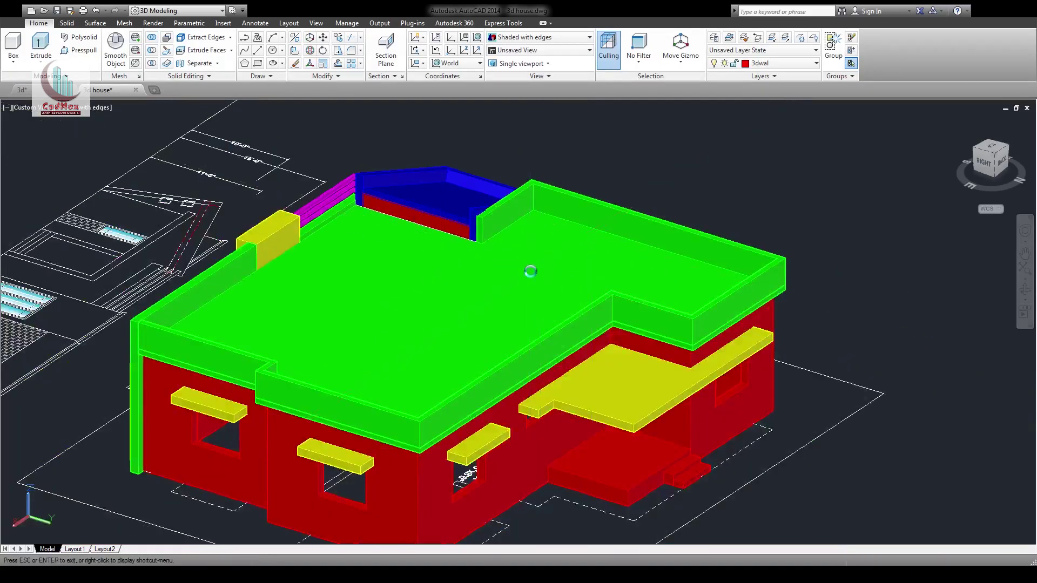
{"action": "middle_click_drag", "start_coordinate": [529, 271], "coordinate": [816, 284], "text": "shift"}
{"action": "middle_click_drag", "start_coordinate": [394, 274], "coordinate": [428, 328]}
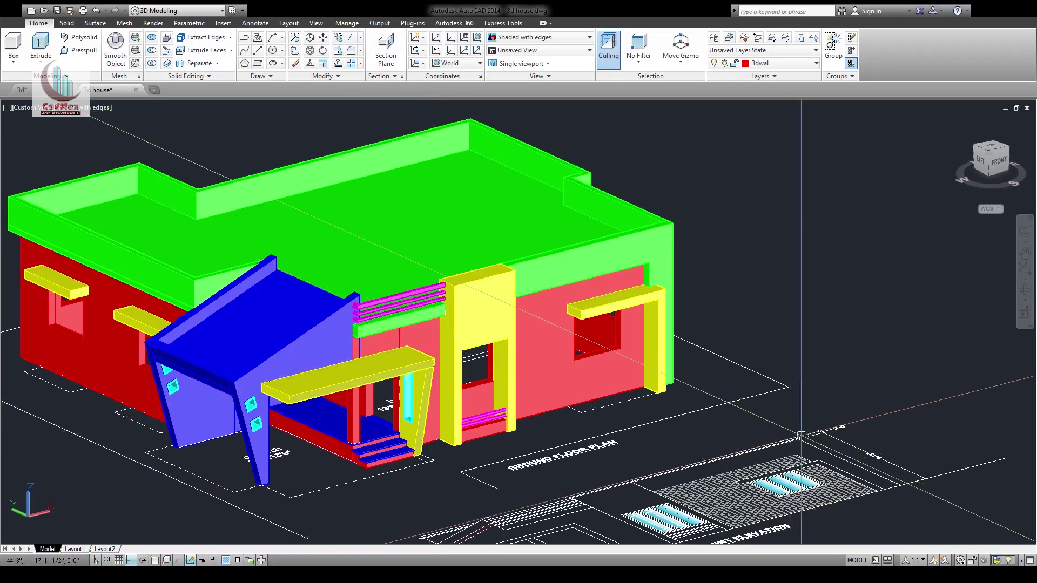
{"action": "scroll", "coordinate": [800, 443], "scroll_direction": "up", "scroll_amount": 10}
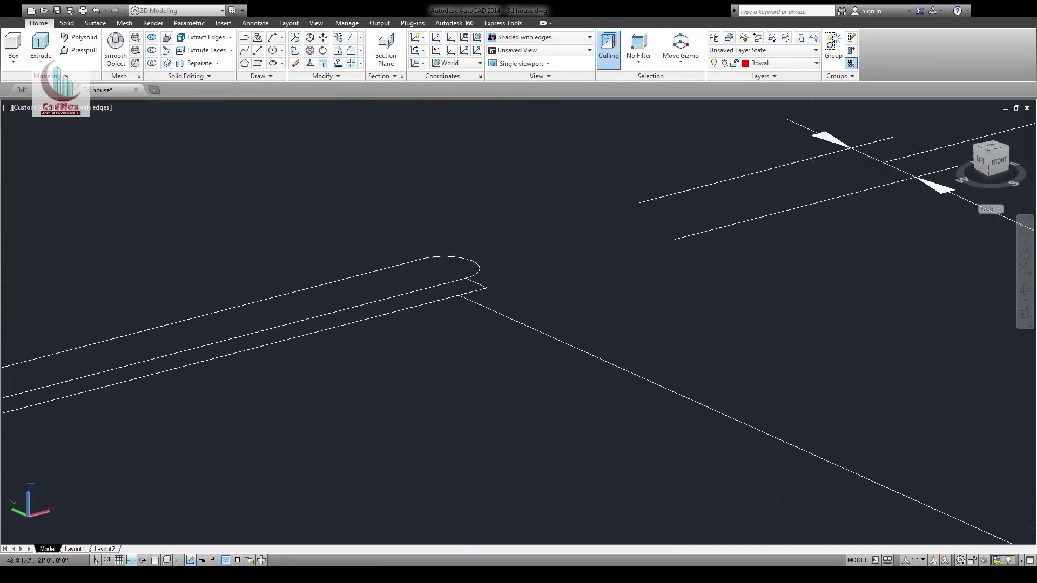
{"action": "scroll", "coordinate": [475, 282], "scroll_direction": "down", "scroll_amount": 10}
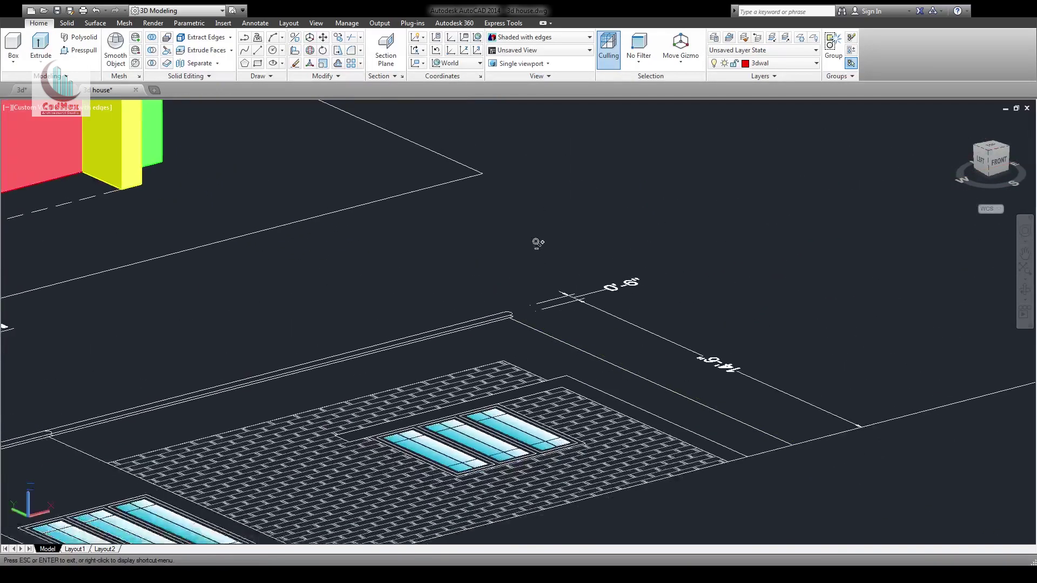
{"action": "key", "text": "Escape"}
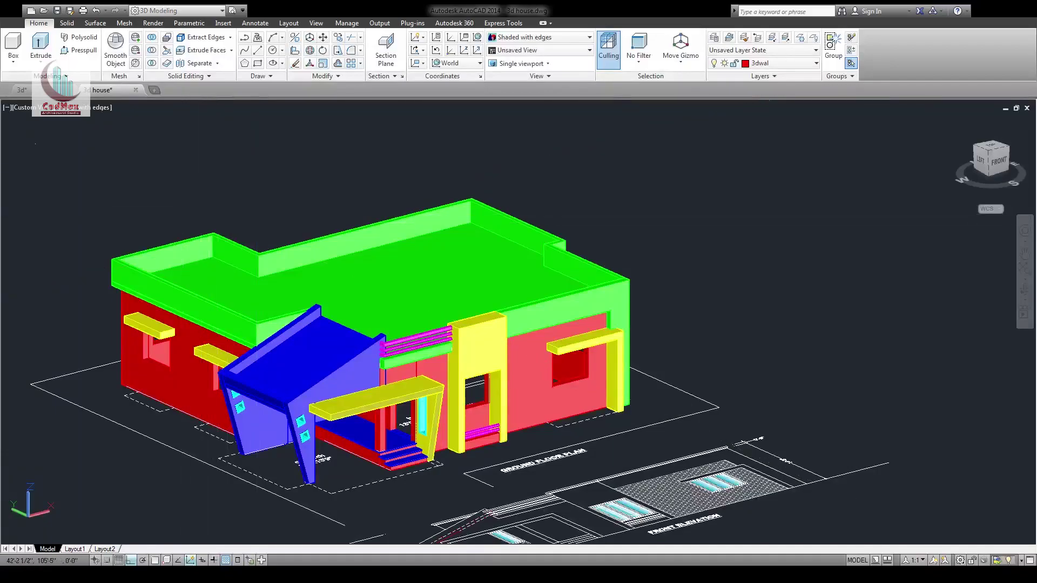
Trace the parapet's top outer edge with a polyline from the yellow front frame around the back to the blue canopy
{"action": "scroll", "coordinate": [655, 442], "scroll_direction": "up", "scroll_amount": 8}
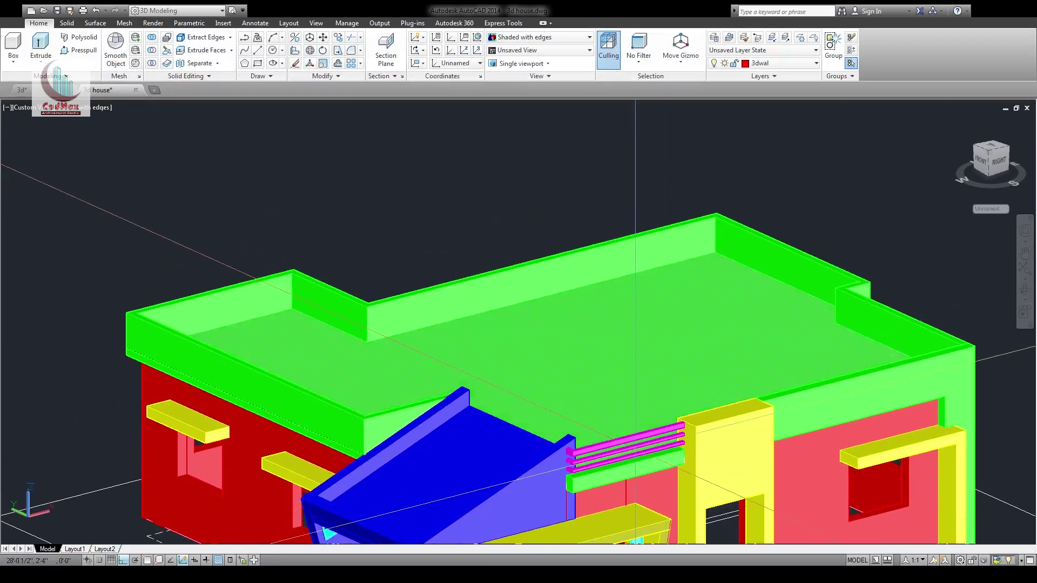
{"action": "scroll", "coordinate": [655, 442], "scroll_direction": "up", "scroll_amount": 4}
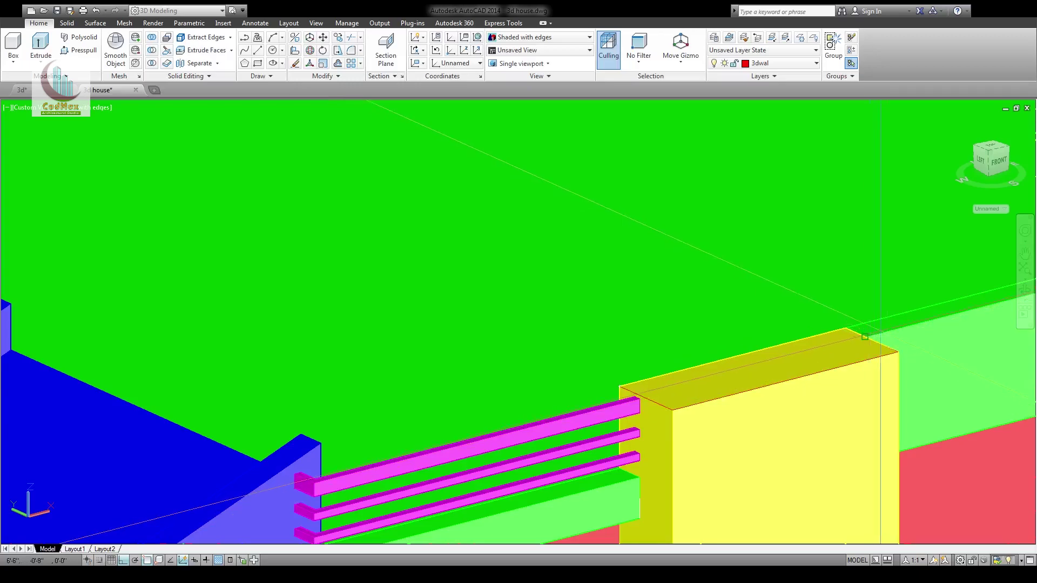
{"action": "middle_click_drag", "start_coordinate": [865, 337], "coordinate": [108, 543]}
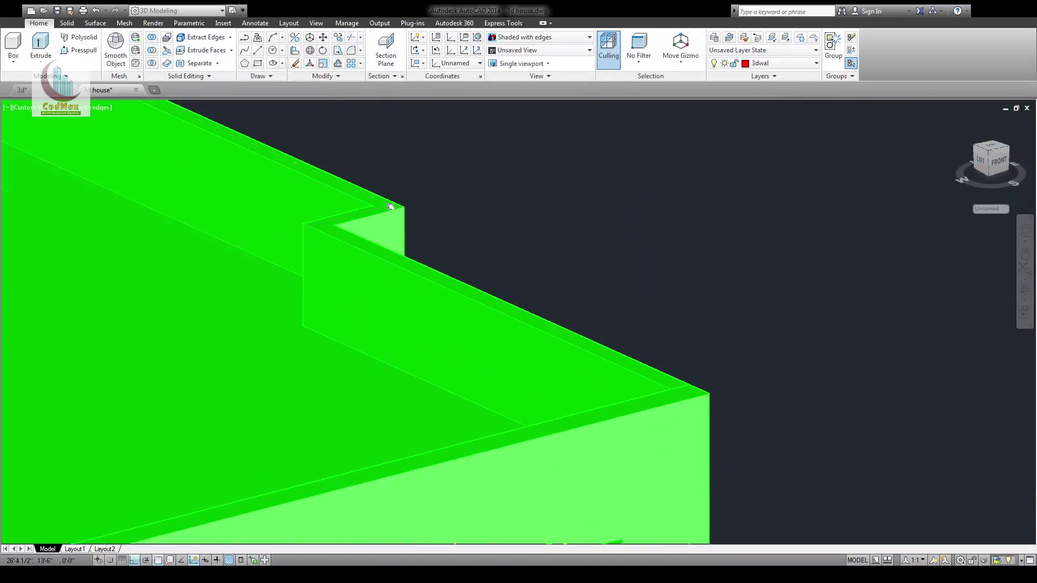
{"action": "middle_click_drag", "start_coordinate": [391, 207], "coordinate": [517, 239]}
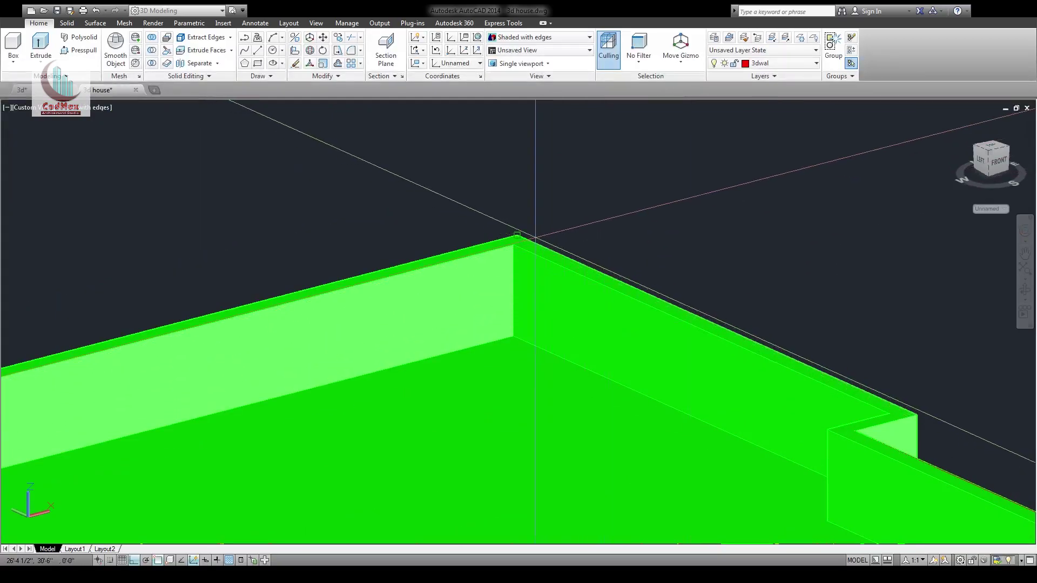
{"action": "middle_click_drag", "start_coordinate": [310, 310], "coordinate": [780, 208]}
{"action": "middle_click_drag", "start_coordinate": [107, 343], "coordinate": [636, 245]}
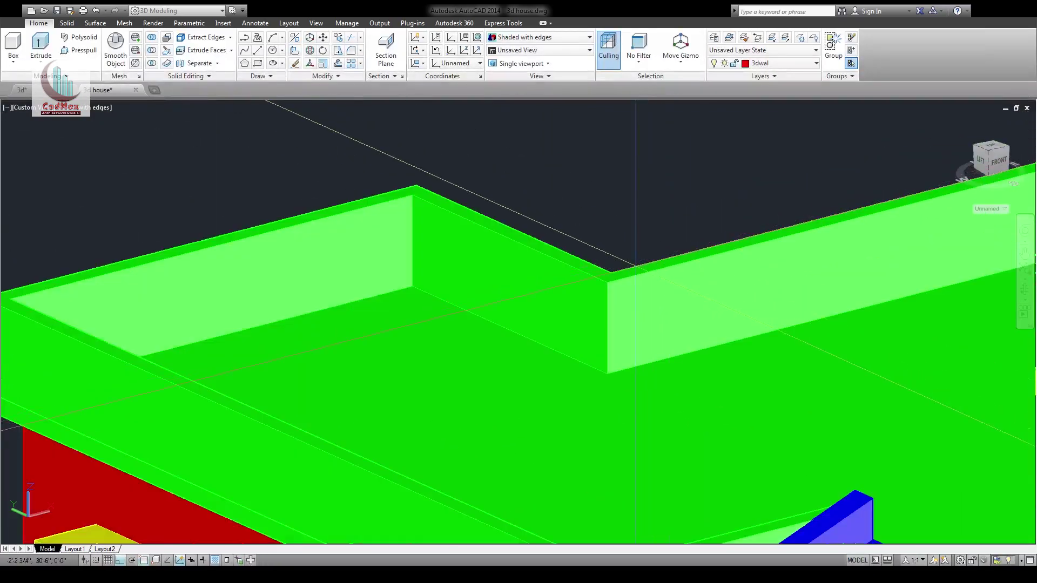
{"action": "middle_click_drag", "start_coordinate": [337, 232], "coordinate": [551, 159]}
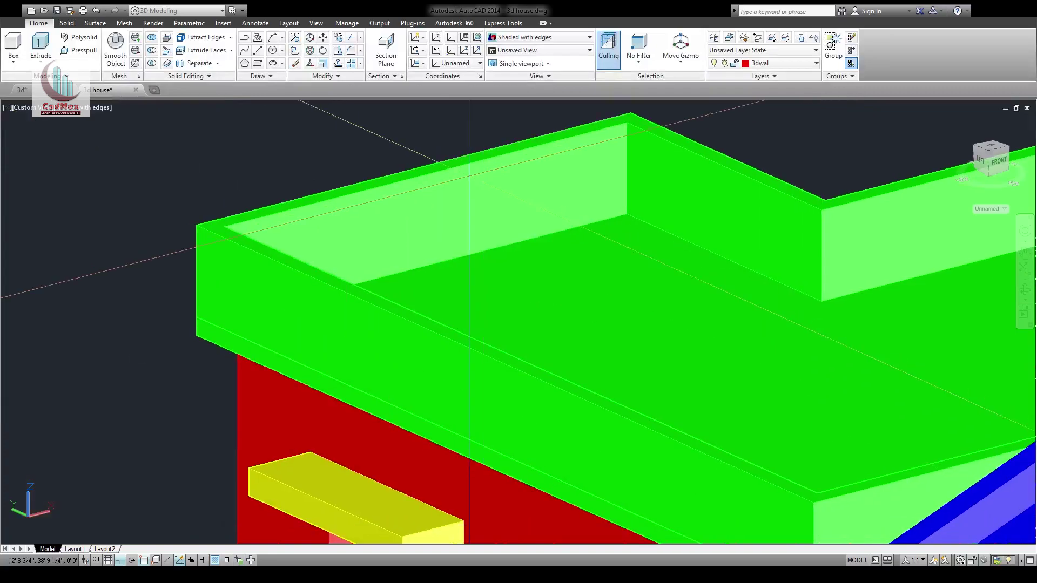
{"action": "middle_click_drag", "start_coordinate": [417, 326], "coordinate": [141, 205]}
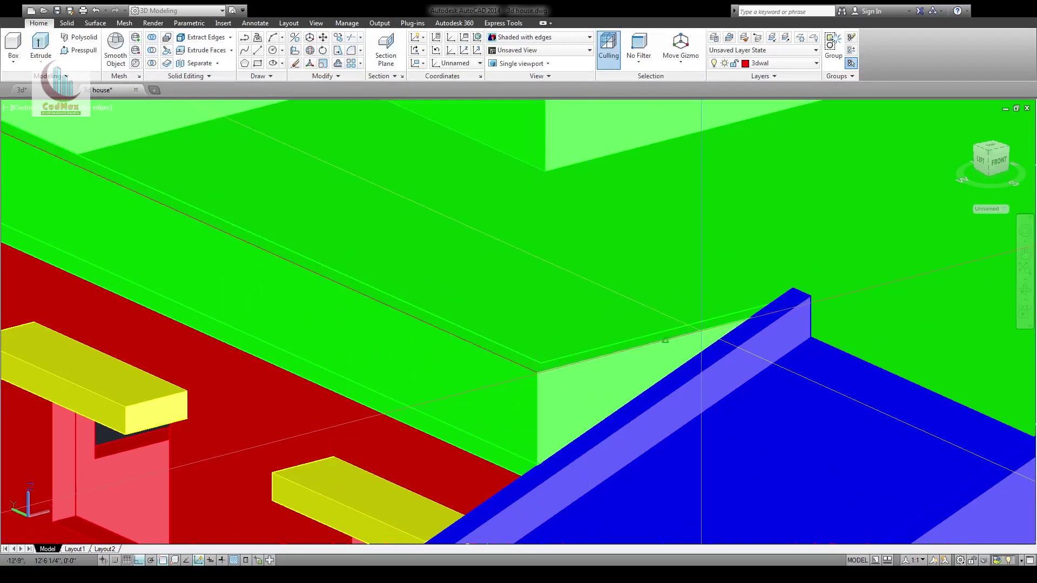
{"action": "scroll", "coordinate": [672, 355], "scroll_direction": "down", "scroll_amount": 6}
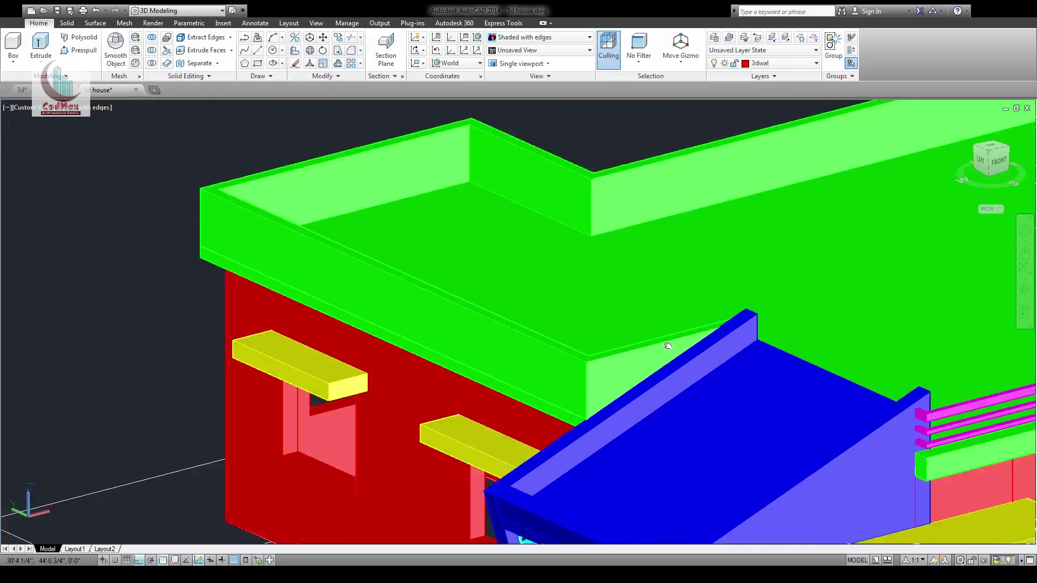
Offset the end wall line inward just below the rounded coping in the front elevation
{"action": "middle_click_drag", "start_coordinate": [759, 405], "coordinate": [475, 239]}
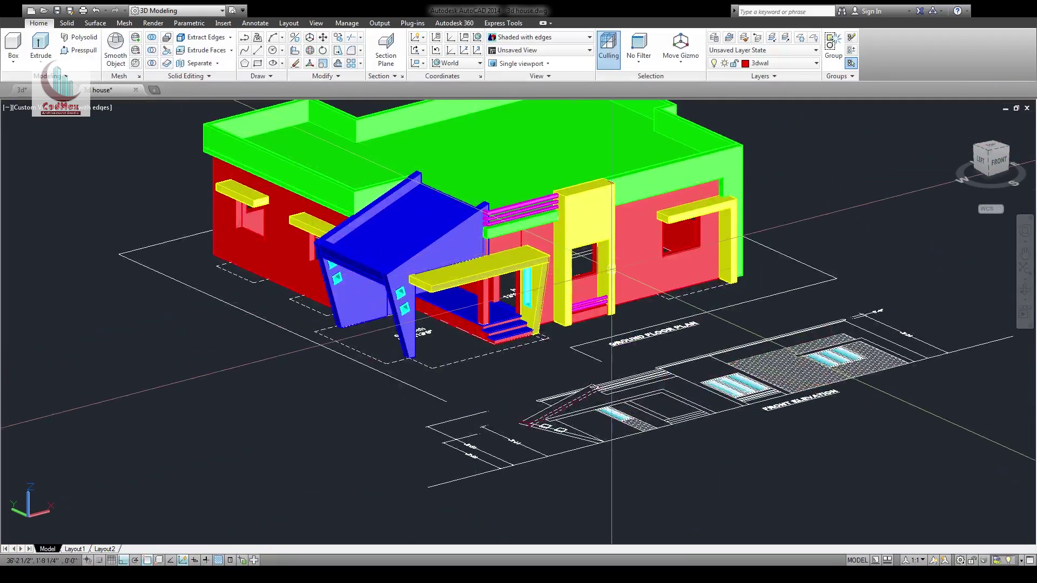
{"action": "middle_click_drag", "start_coordinate": [813, 311], "coordinate": [684, 343]}
{"action": "scroll", "coordinate": [638, 359], "scroll_direction": "up", "scroll_amount": 10}
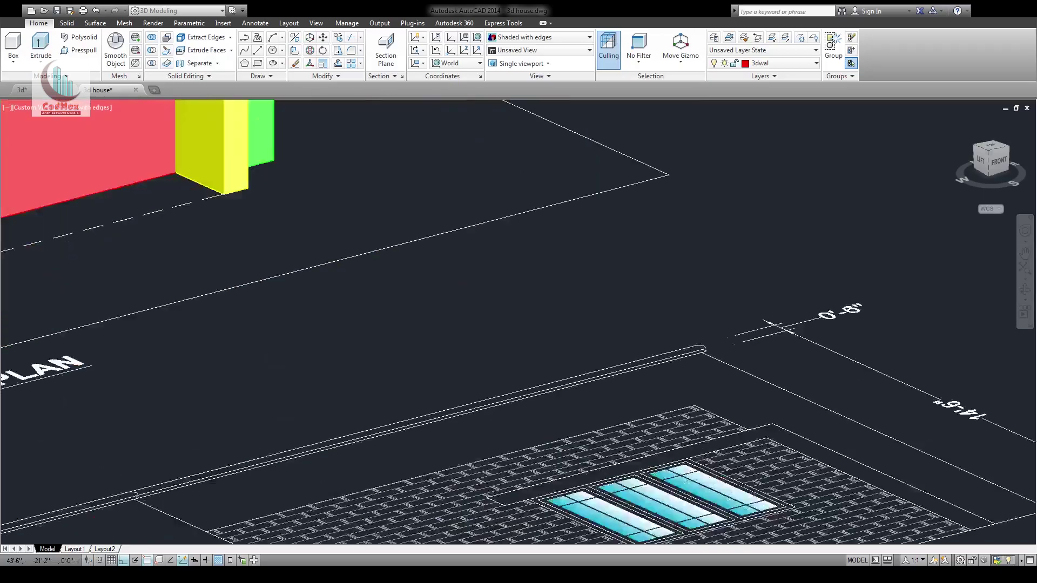
{"action": "key", "text": "space"}
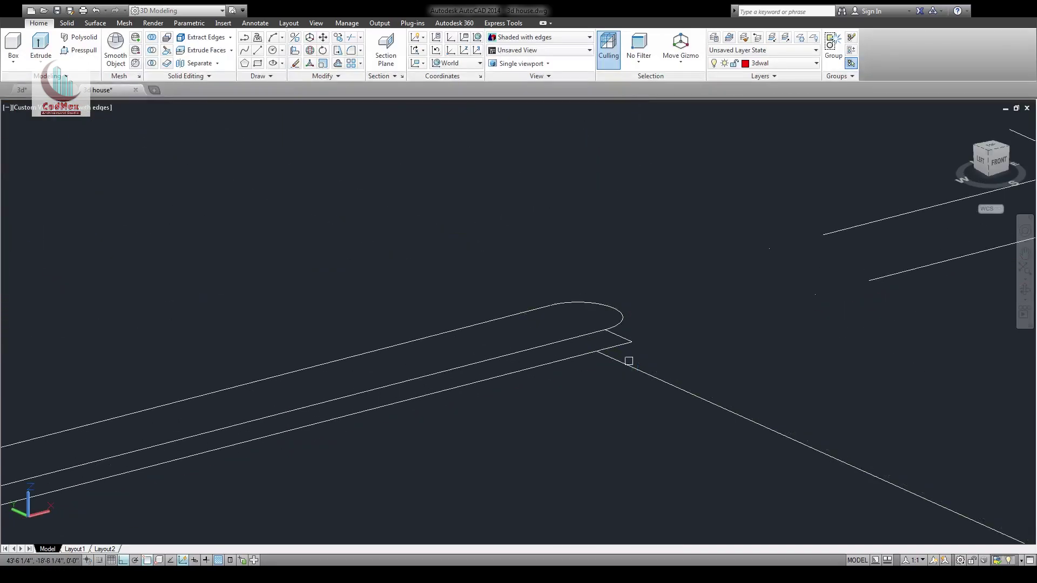
{"action": "left_click", "coordinate": [624, 364]}
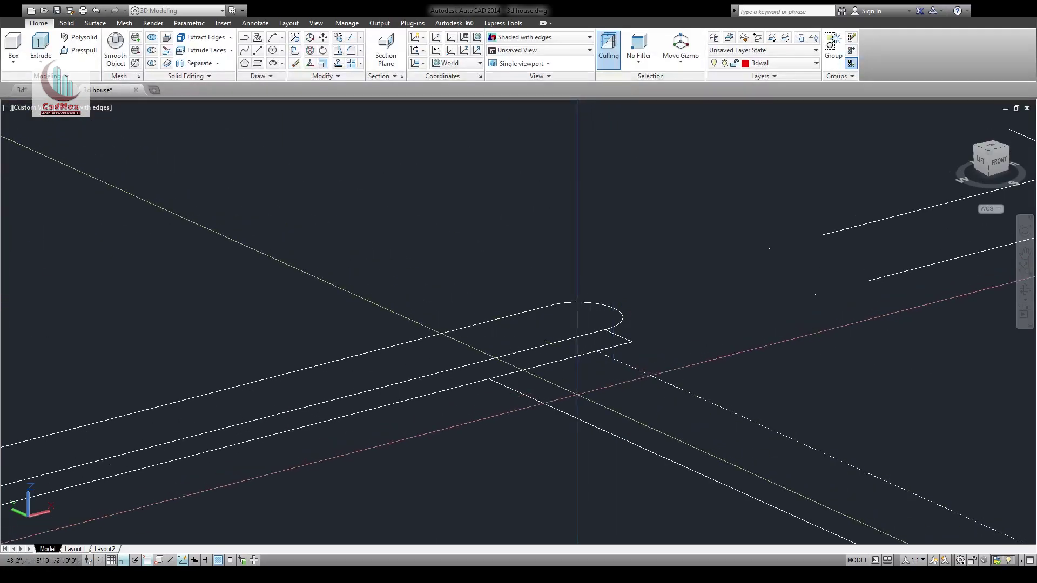
{"action": "left_click", "coordinate": [577, 395]}
{"action": "key", "text": "Return"}
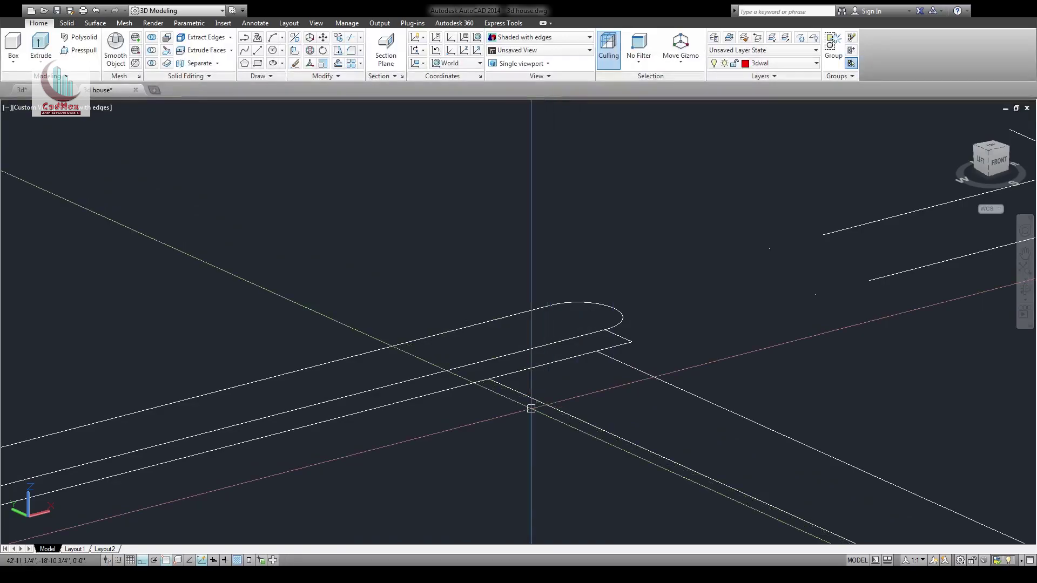
Extend the offset line to the coping's top edge and outline the rounded coping profile, placing a copy clear of the elevation
{"action": "key", "text": "Return"}
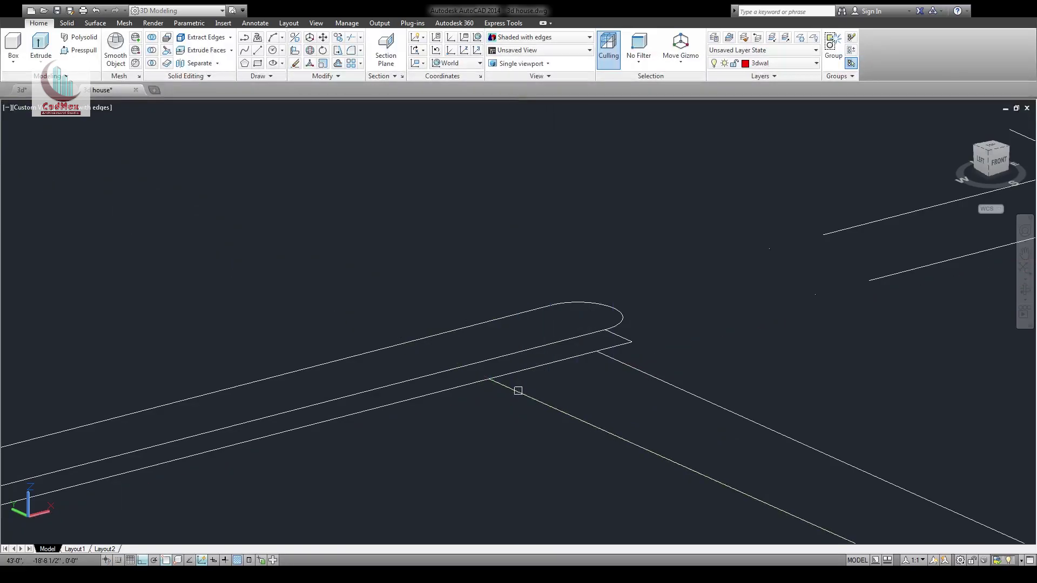
{"action": "key", "text": "Escape"}
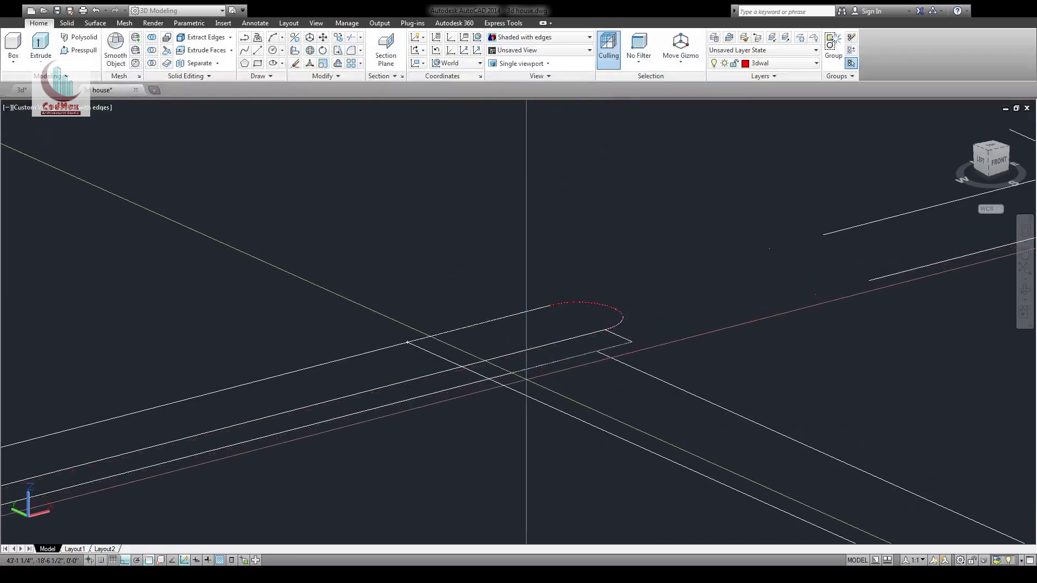
{"action": "scroll", "coordinate": [488, 379], "scroll_direction": "down", "scroll_amount": 5}
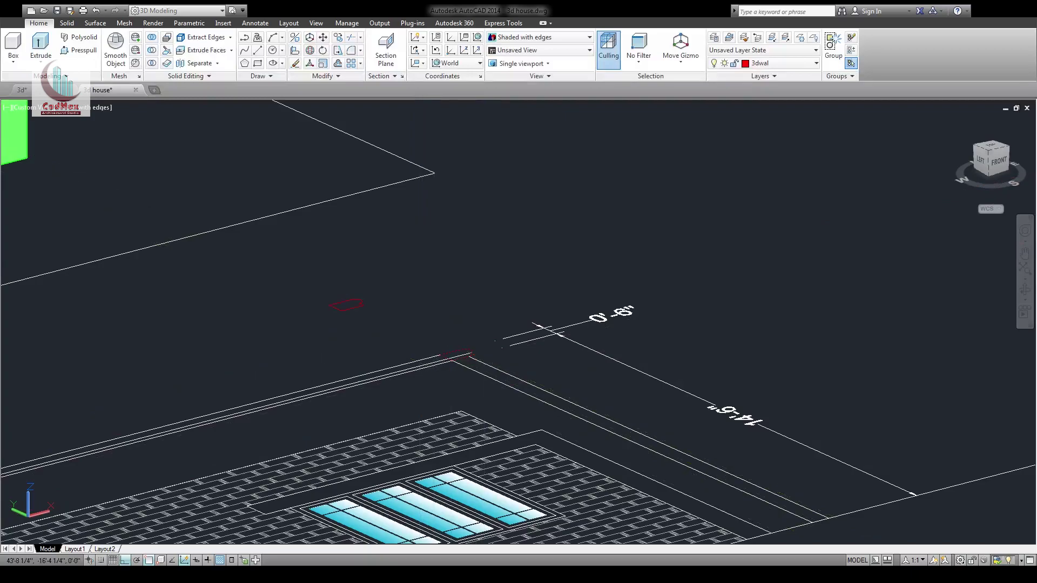
{"action": "scroll", "coordinate": [333, 307], "scroll_direction": "up", "scroll_amount": 5}
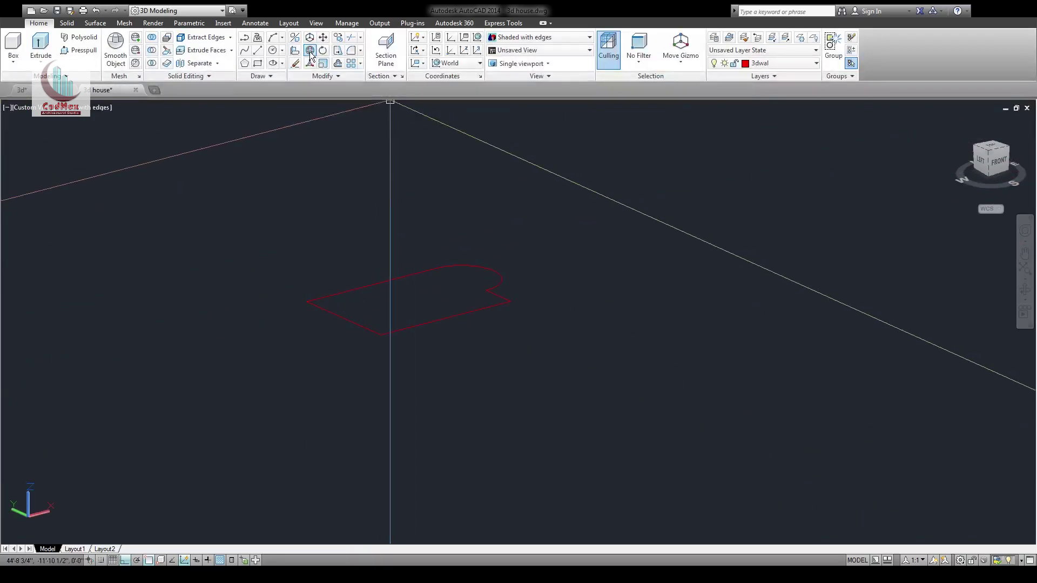
Rotate the copied coping profile upright in 3D about the X axis, using its inner lower corner as the base point
{"action": "left_click", "coordinate": [393, 327]}
{"action": "key", "text": "Return"}
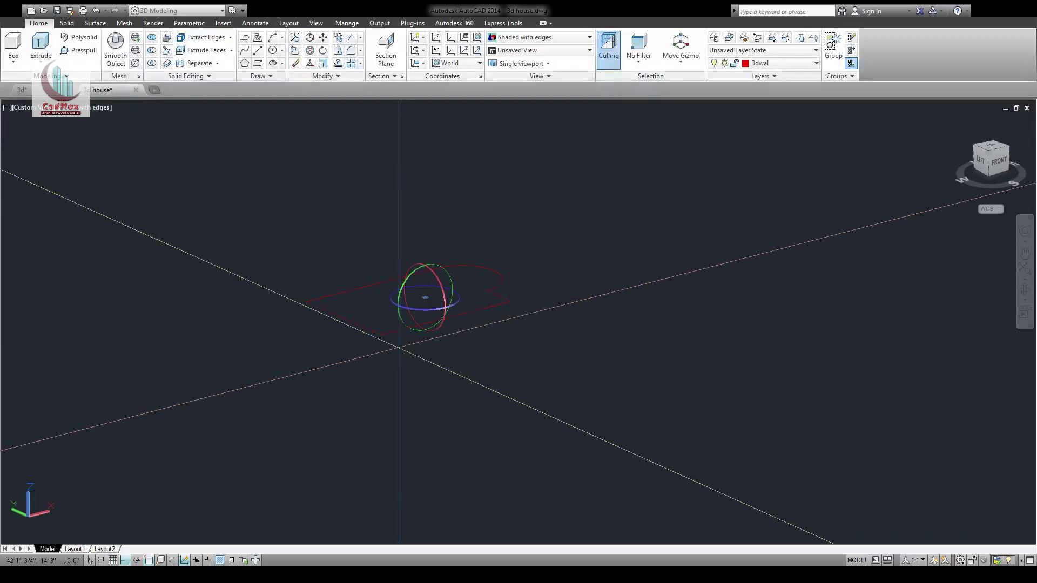
{"action": "left_click", "coordinate": [381, 334]}
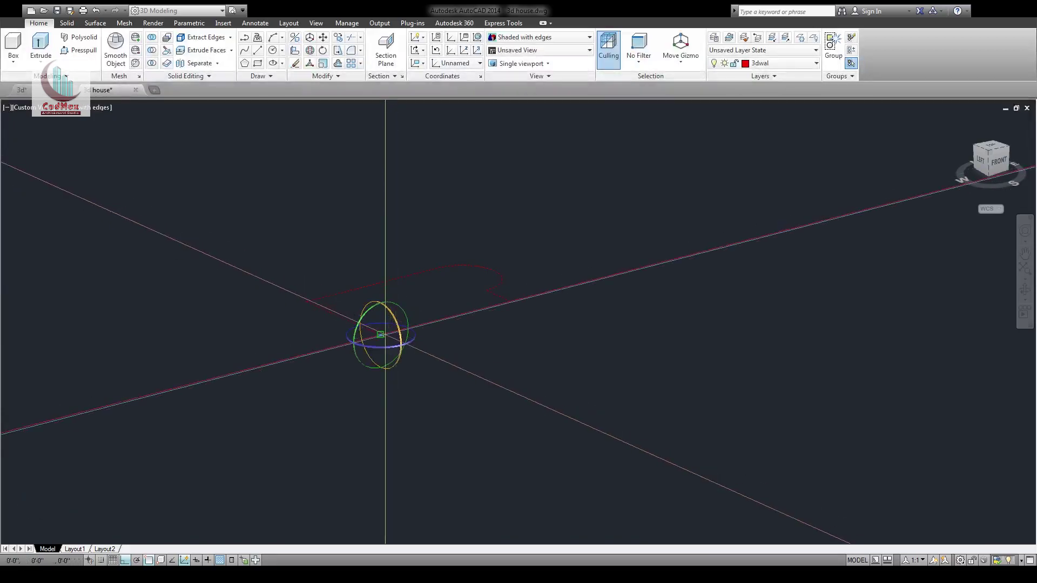
{"action": "left_click", "coordinate": [384, 334]}
{"action": "left_click", "coordinate": [413, 185]}
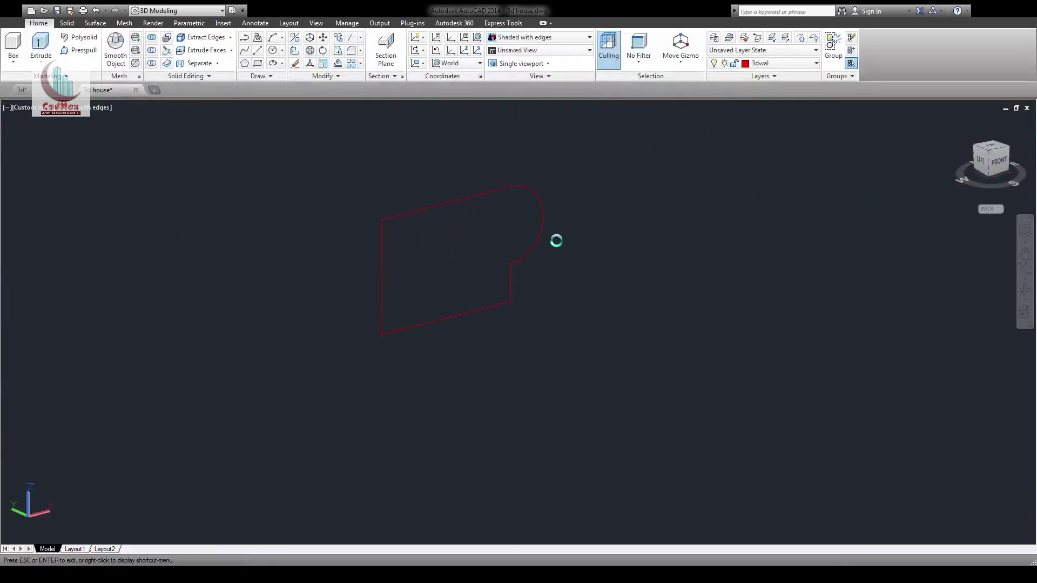
Move the upright coping profile by its lower corner to the top rear corner of the yellow front frame
{"action": "scroll", "coordinate": [521, 325], "scroll_direction": "down", "scroll_amount": 5}
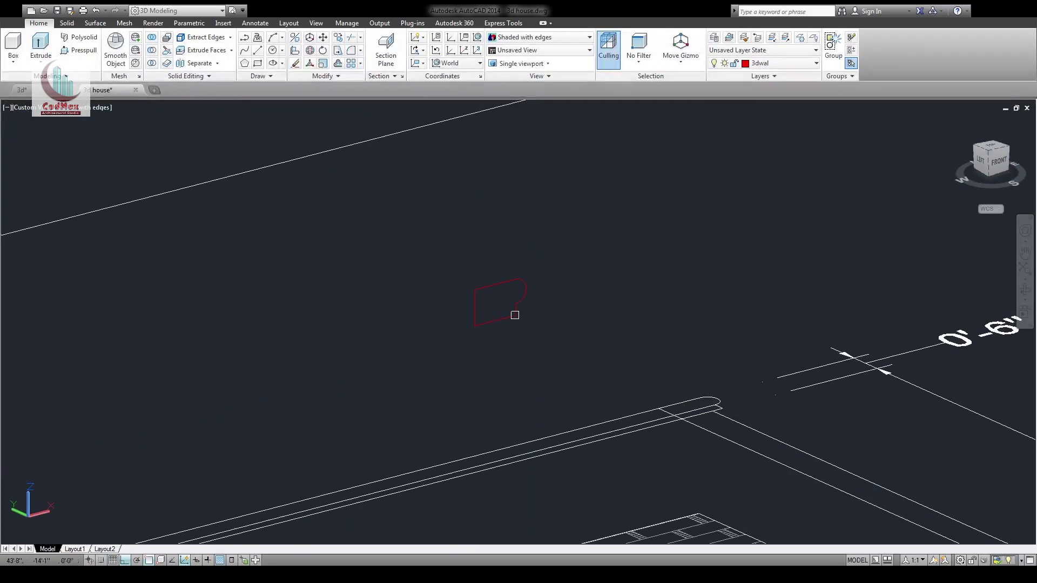
{"action": "key", "text": "Escape"}
{"action": "type", "text": "m"}
{"action": "key", "text": "Return"}
{"action": "left_click", "coordinate": [511, 315]}
{"action": "key", "text": "Return"}
{"action": "left_click", "coordinate": [515, 315]}
{"action": "scroll", "coordinate": [516, 316], "scroll_direction": "down", "scroll_amount": 4}
{"action": "middle_click_drag", "start_coordinate": [243, 231], "coordinate": [699, 490]}
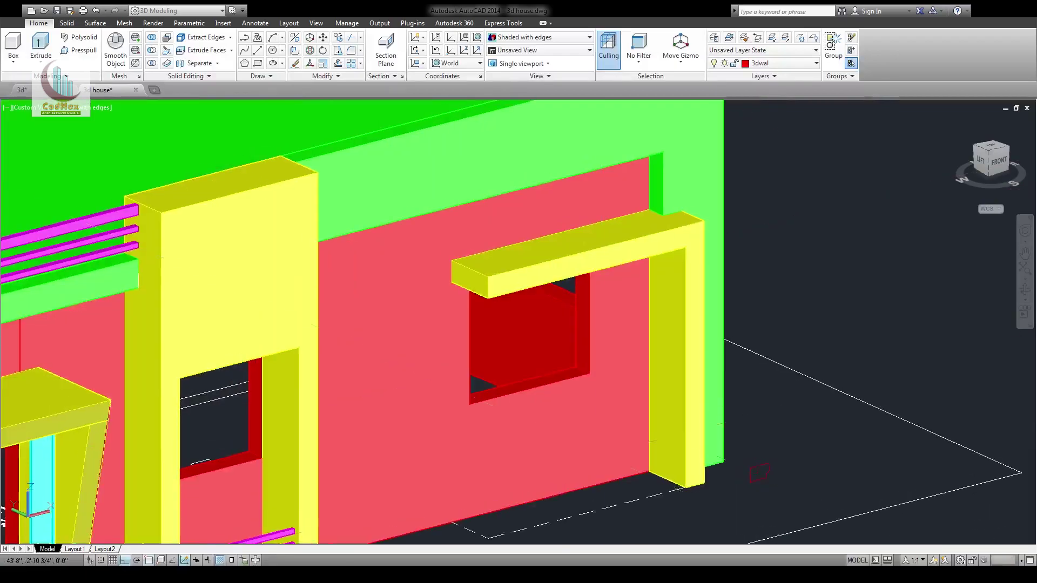
{"action": "middle_click_drag", "start_coordinate": [333, 318], "coordinate": [668, 386]}
{"action": "scroll", "coordinate": [669, 386], "scroll_direction": "down", "scroll_amount": 2}
{"action": "scroll", "coordinate": [544, 304], "scroll_direction": "up", "scroll_amount": 6}
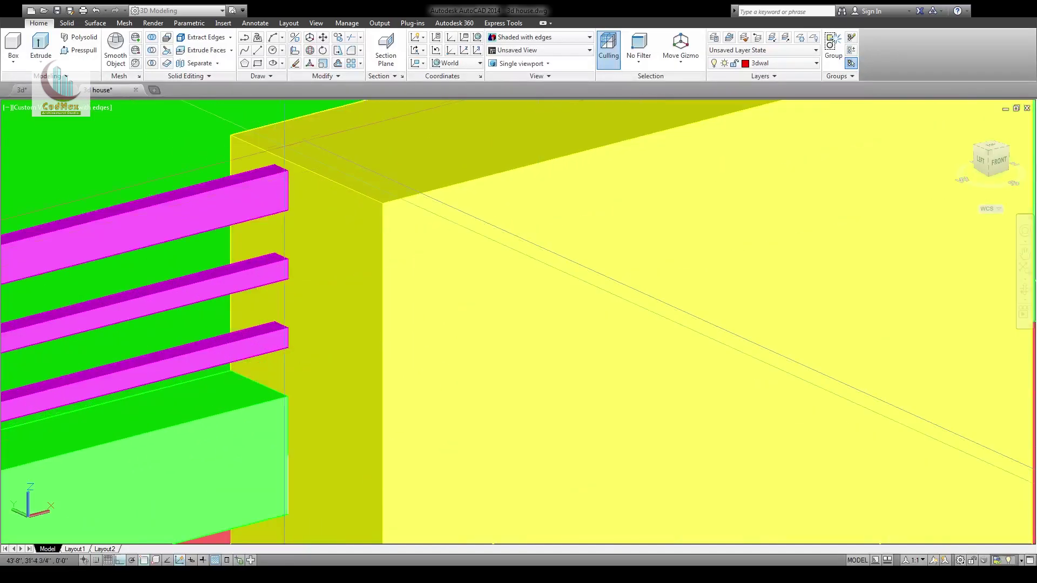
{"action": "scroll", "coordinate": [454, 331], "scroll_direction": "down", "scroll_amount": 1}
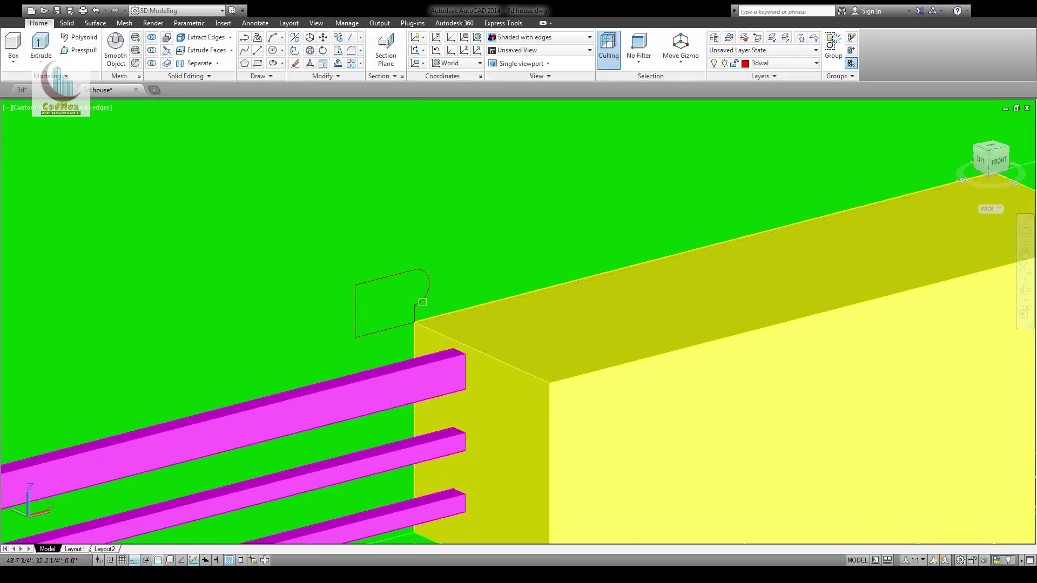
Flip the coping profile at the frame corner so its rounded side faces outward, and shift it slightly beyond the frame's edge
{"action": "key", "text": "Return"}
{"action": "left_click", "coordinate": [415, 324]}
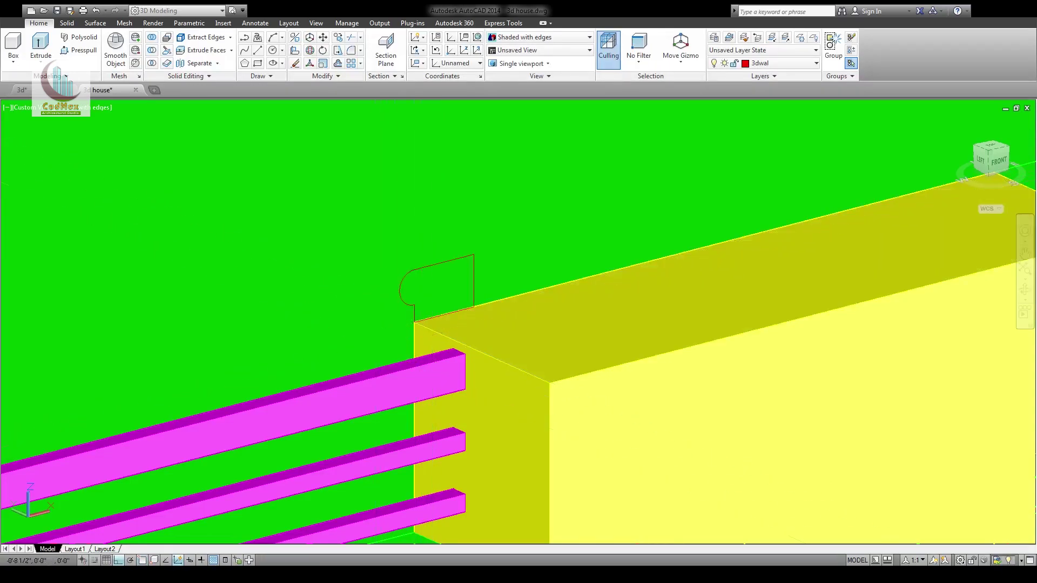
{"action": "left_click", "coordinate": [415, 37]}
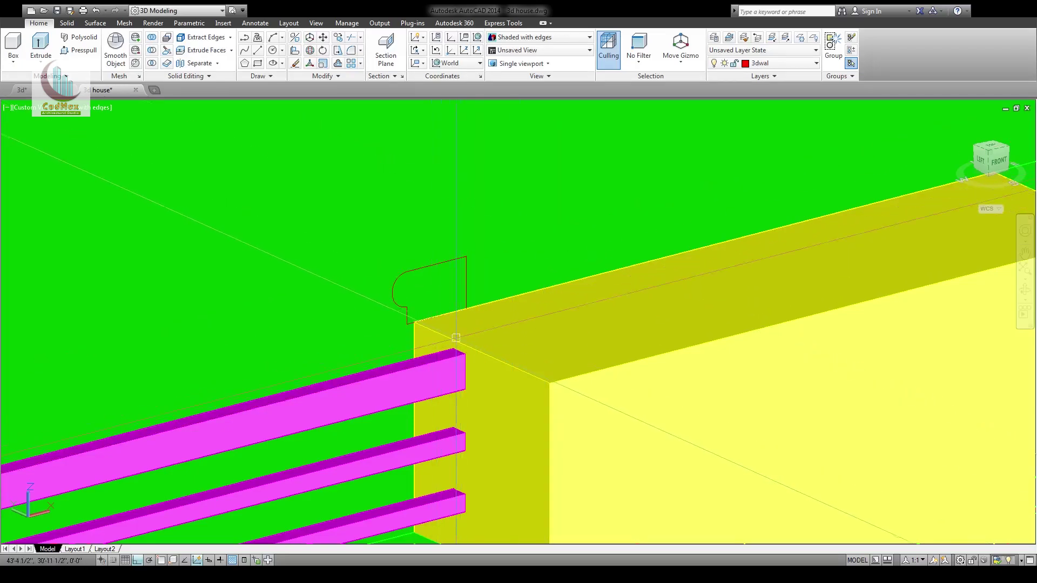
Hide the yellow front frame and extrude the coping profile along the traced parapet polyline
{"action": "middle_click_drag", "start_coordinate": [563, 373], "coordinate": [414, 332]}
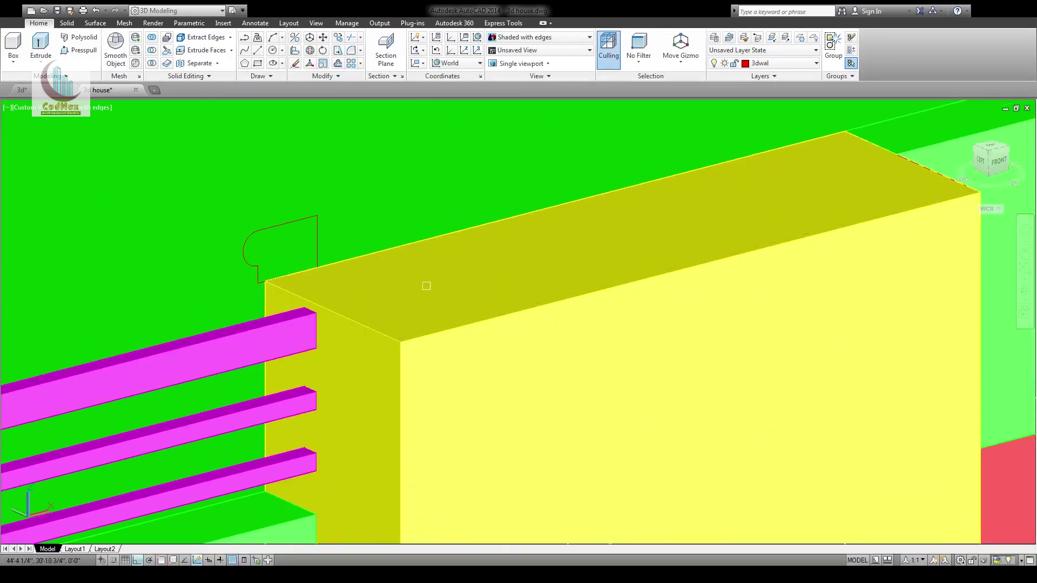
{"action": "left_click", "coordinate": [428, 276]}
{"action": "key", "text": "Return"}
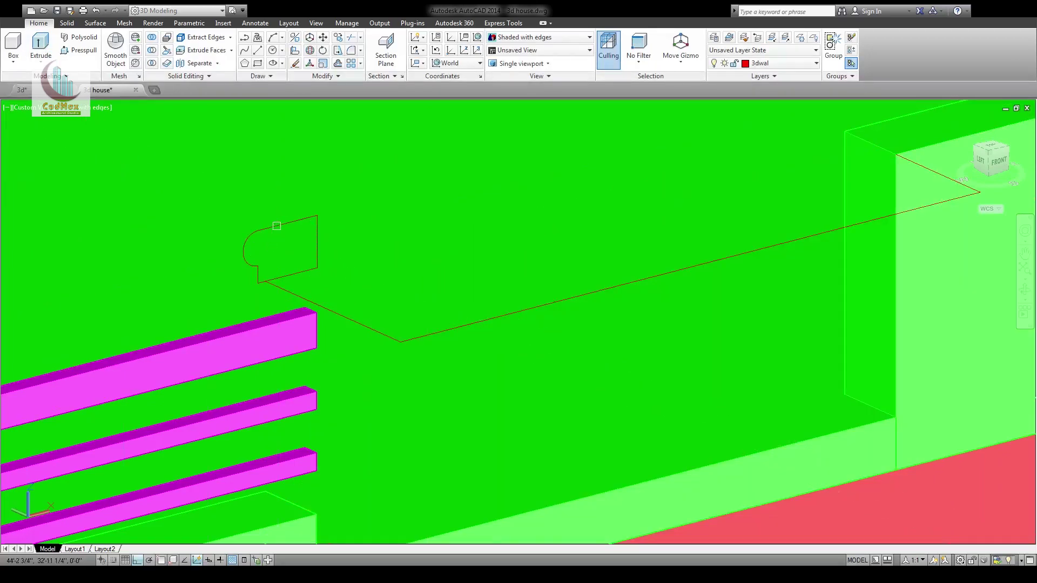
{"action": "left_click", "coordinate": [277, 225]}
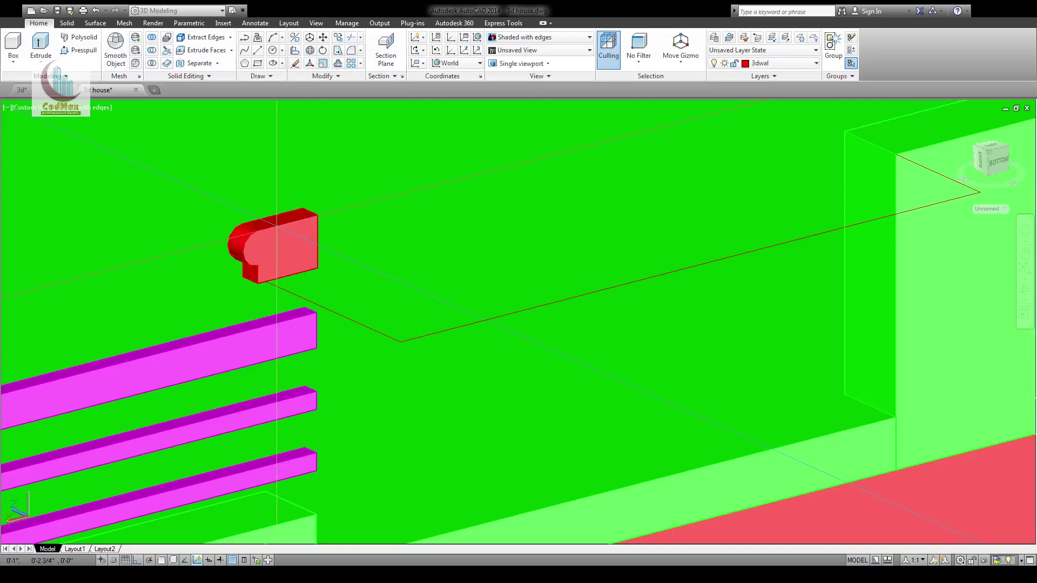
{"action": "key", "text": "Escape"}
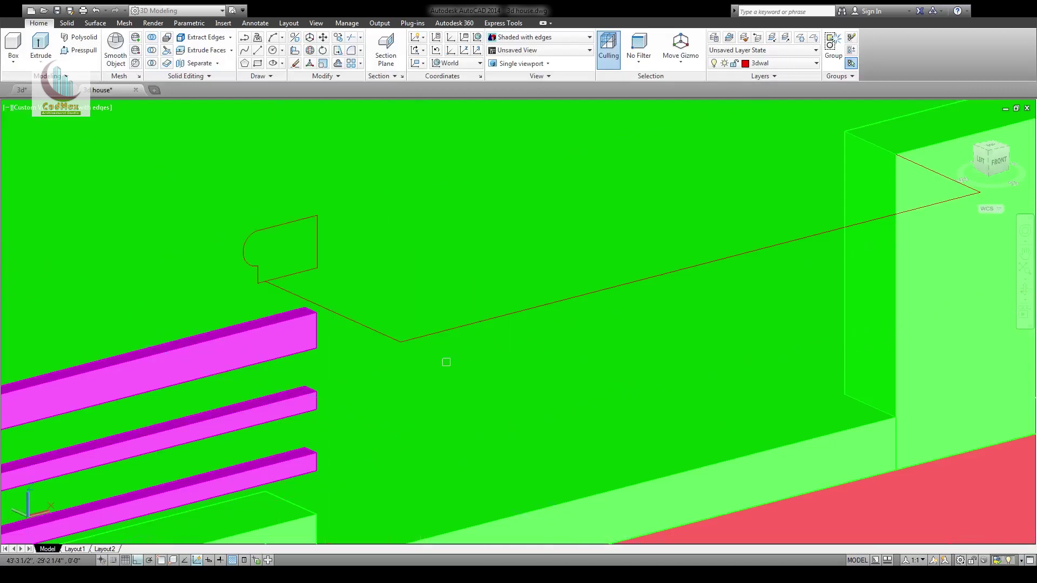
{"action": "left_click", "coordinate": [454, 326]}
{"action": "scroll", "coordinate": [444, 347], "scroll_direction": "down", "scroll_amount": 5}
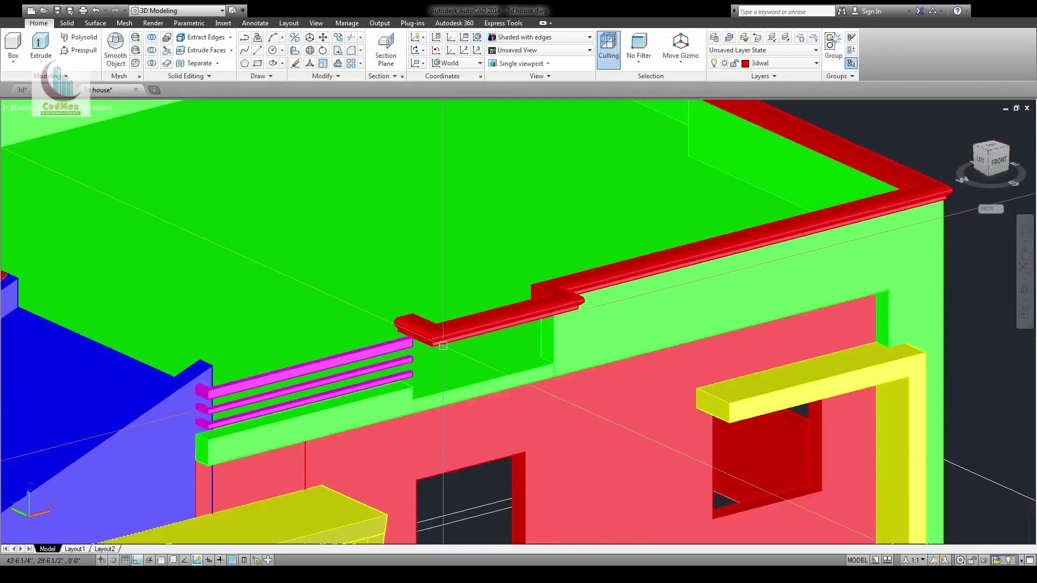
Show the hidden yellow frame again and assign the roof coping to the band layer
{"action": "scroll", "coordinate": [443, 343], "scroll_direction": "down", "scroll_amount": 4}
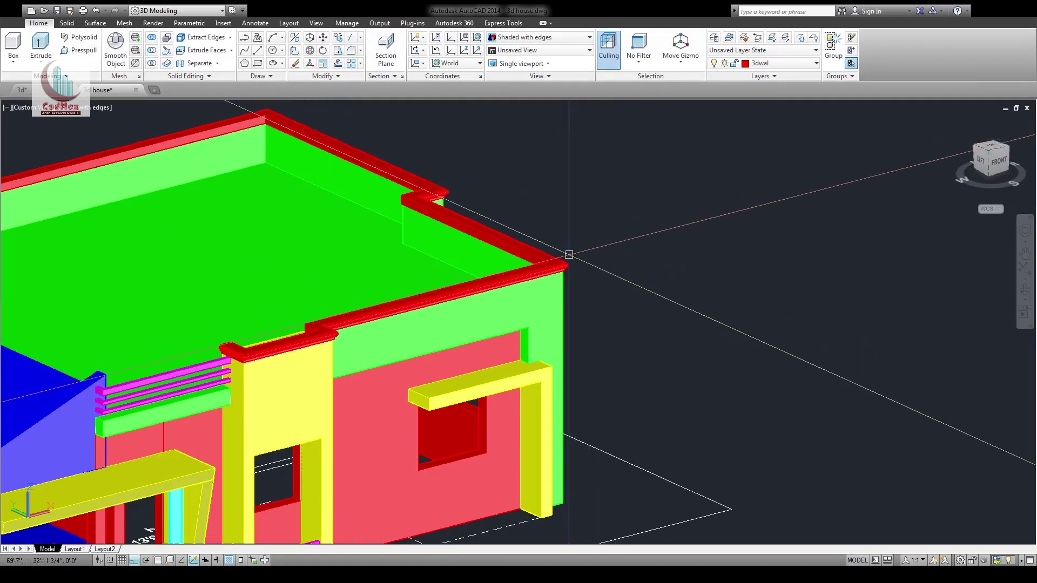
{"action": "left_click", "coordinate": [567, 256]}
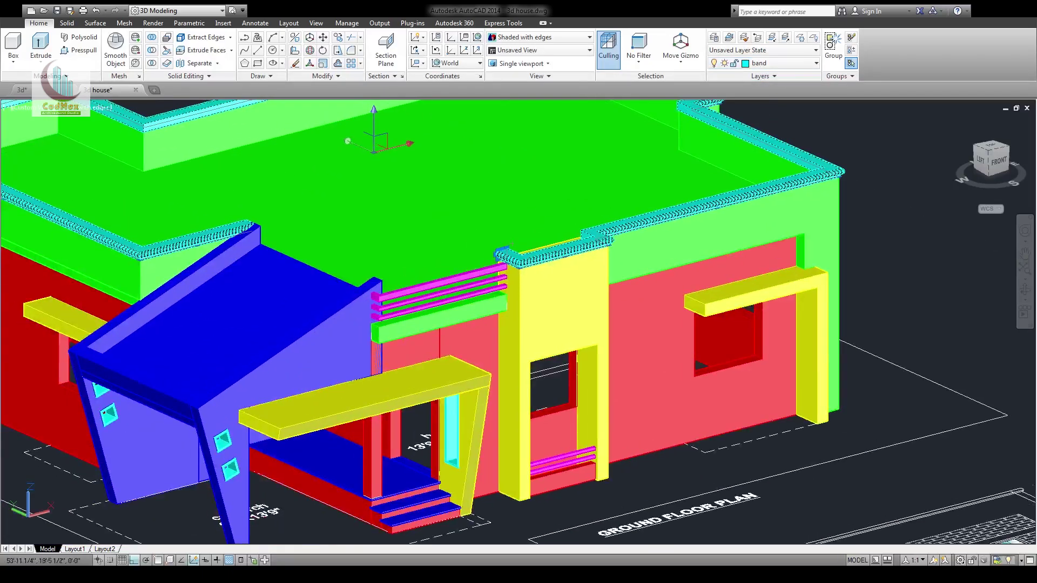
{"action": "key", "text": "Escape"}
Examine the coping around the whole parapet from the front, both sides and above
{"action": "middle_click_drag", "start_coordinate": [643, 348], "coordinate": [778, 408]}
{"action": "middle_click_drag", "start_coordinate": [637, 427], "coordinate": [491, 389], "text": "shift"}
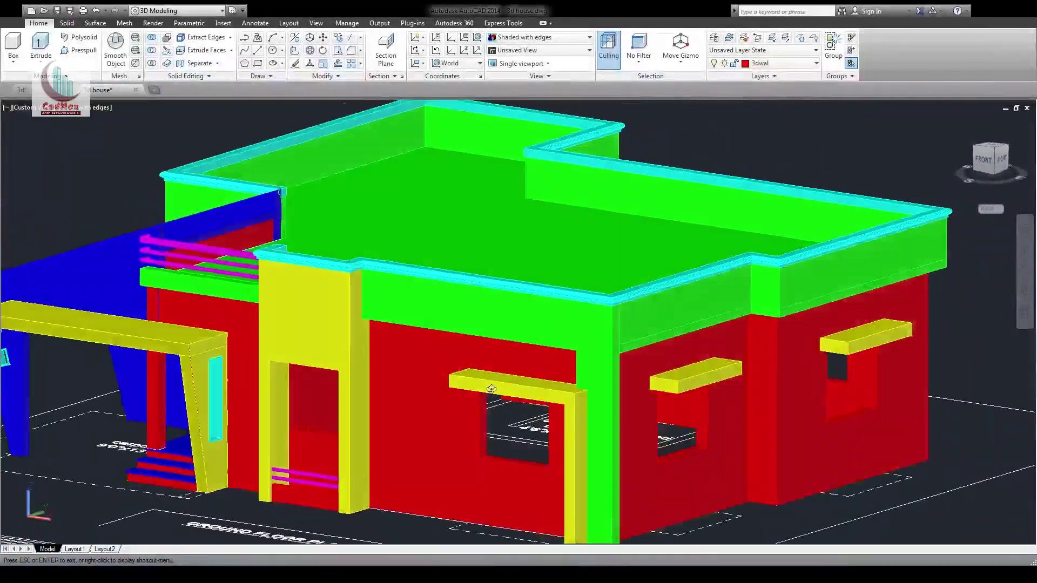
{"action": "left_click_drag", "start_coordinate": [491, 389], "coordinate": [609, 419], "text": "shift"}
{"action": "middle_click_drag", "start_coordinate": [609, 419], "coordinate": [664, 419], "text": "shift"}
{"action": "scroll", "coordinate": [557, 359], "scroll_direction": "down", "scroll_amount": 4}
{"action": "scroll", "coordinate": [557, 358], "scroll_direction": "up", "scroll_amount": 3}
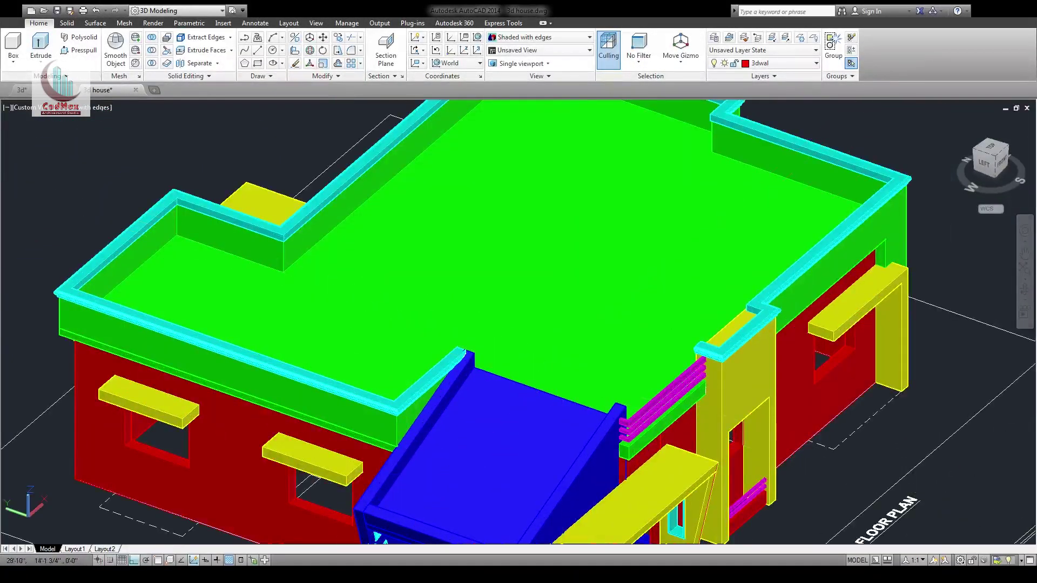
{"action": "middle_click_drag", "start_coordinate": [578, 513], "coordinate": [530, 486], "text": "shift"}
{"action": "scroll", "coordinate": [523, 368], "scroll_direction": "down", "scroll_amount": 10}
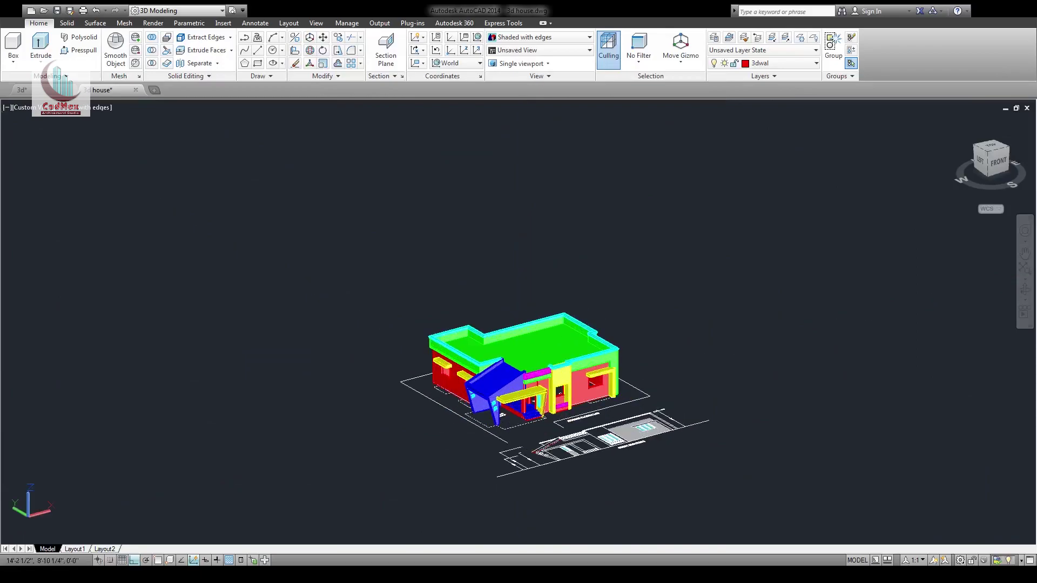
Trace the plot boundary around the ground floor plan with a closed polyline and extrude it downward into a thin yard slab
{"action": "scroll", "coordinate": [502, 452], "scroll_direction": "up", "scroll_amount": 3}
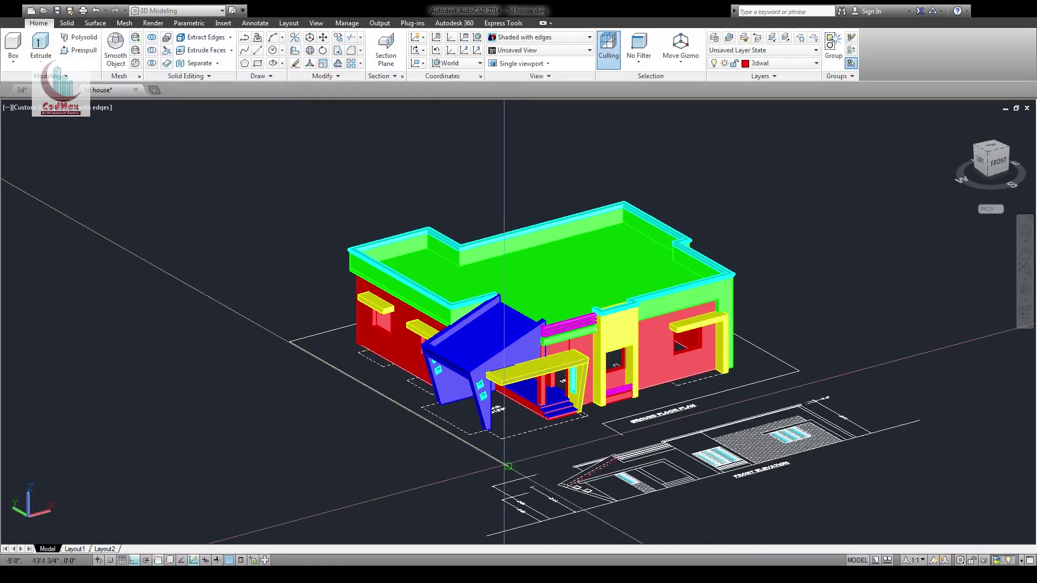
{"action": "left_click", "coordinate": [623, 435]}
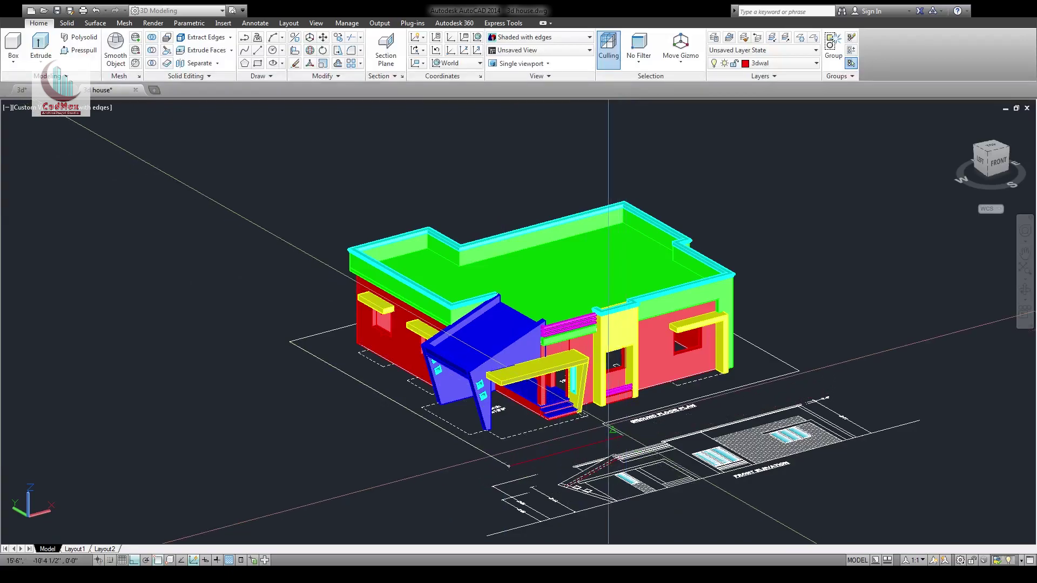
{"action": "key", "text": "Return"}
{"action": "middle_click_drag", "start_coordinate": [782, 381], "coordinate": [854, 259], "text": "shift"}
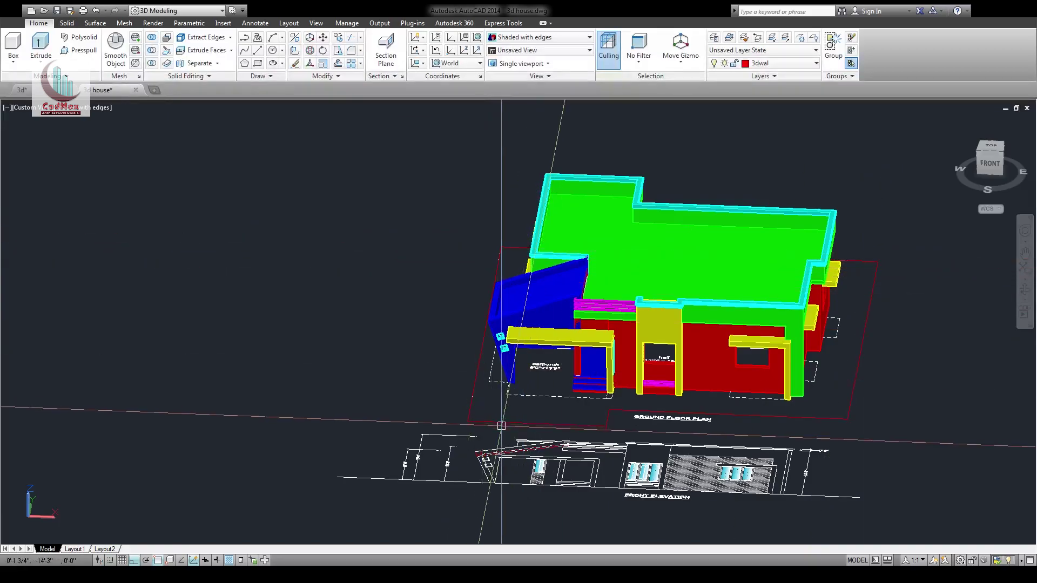
{"action": "middle_click_drag", "start_coordinate": [502, 426], "coordinate": [611, 416], "text": "shift"}
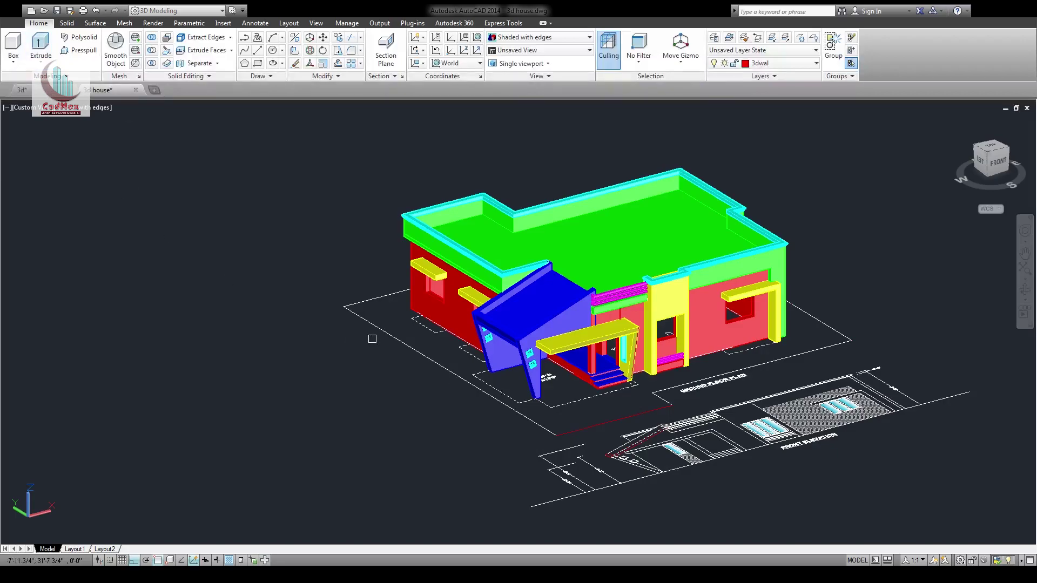
{"action": "key", "text": "Return"}
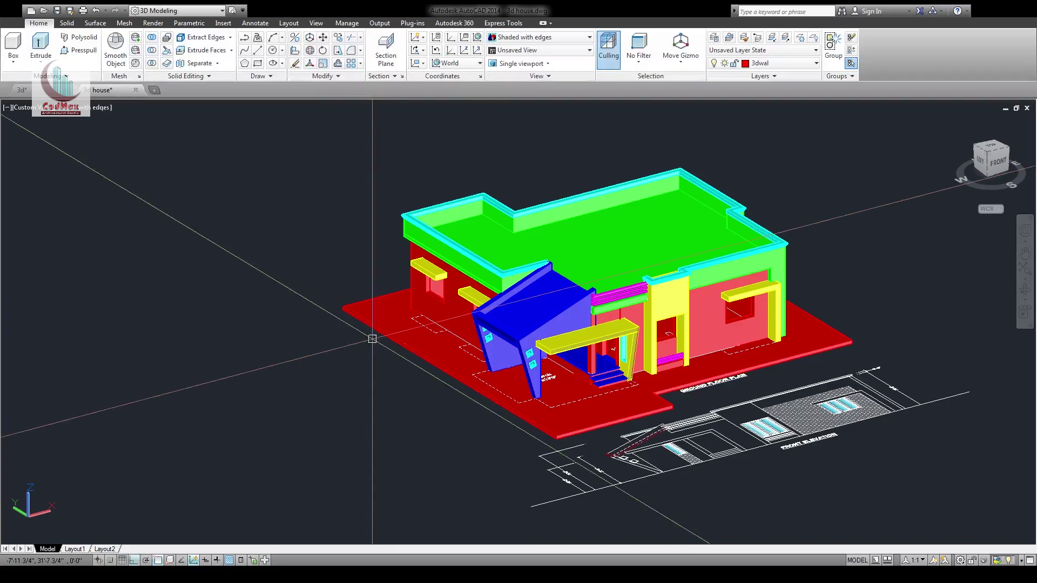
Assign the yard slab to the yard layer
{"action": "scroll", "coordinate": [623, 407], "scroll_direction": "up", "scroll_amount": 5}
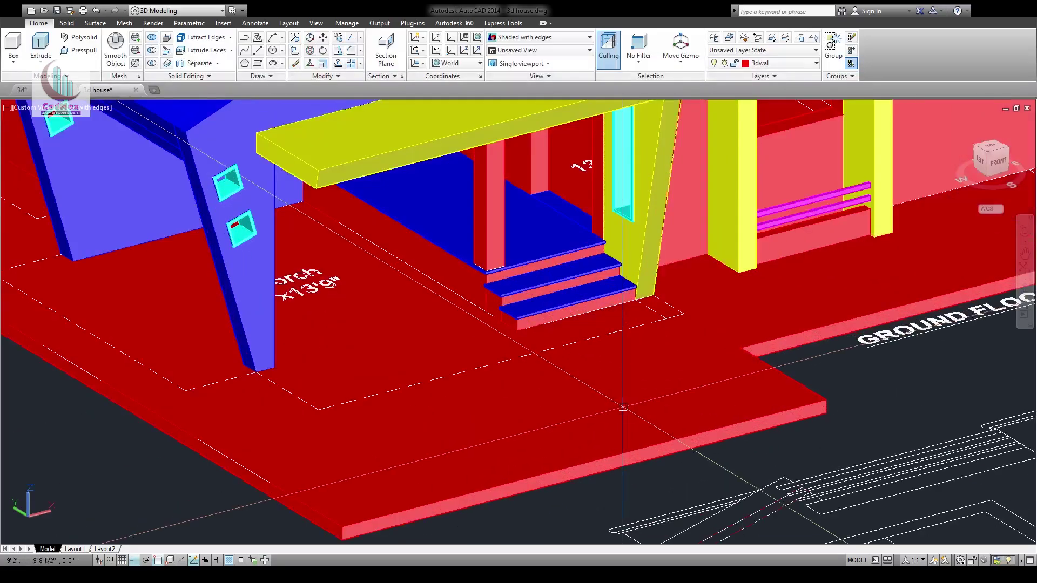
{"action": "left_click", "coordinate": [623, 407]}
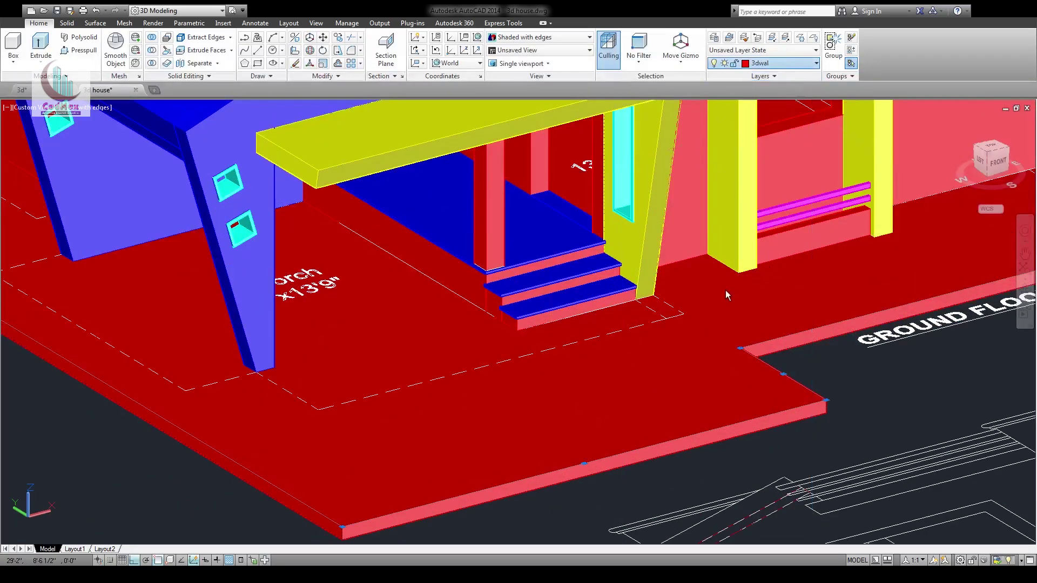
{"action": "key", "text": "Escape"}
{"action": "left_click", "coordinate": [767, 297]}
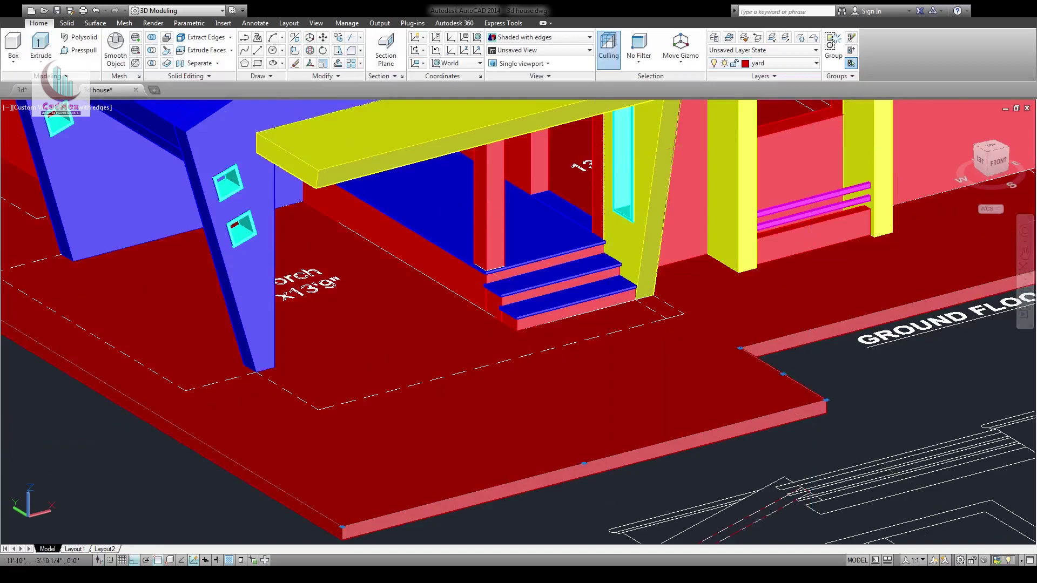
{"action": "key", "text": "Escape"}
Examine the house on its yard slab and compare its front openings with the windows in the front elevation
{"action": "scroll", "coordinate": [597, 342], "scroll_direction": "down", "scroll_amount": 6}
{"action": "scroll", "coordinate": [643, 315], "scroll_direction": "up", "scroll_amount": 5}
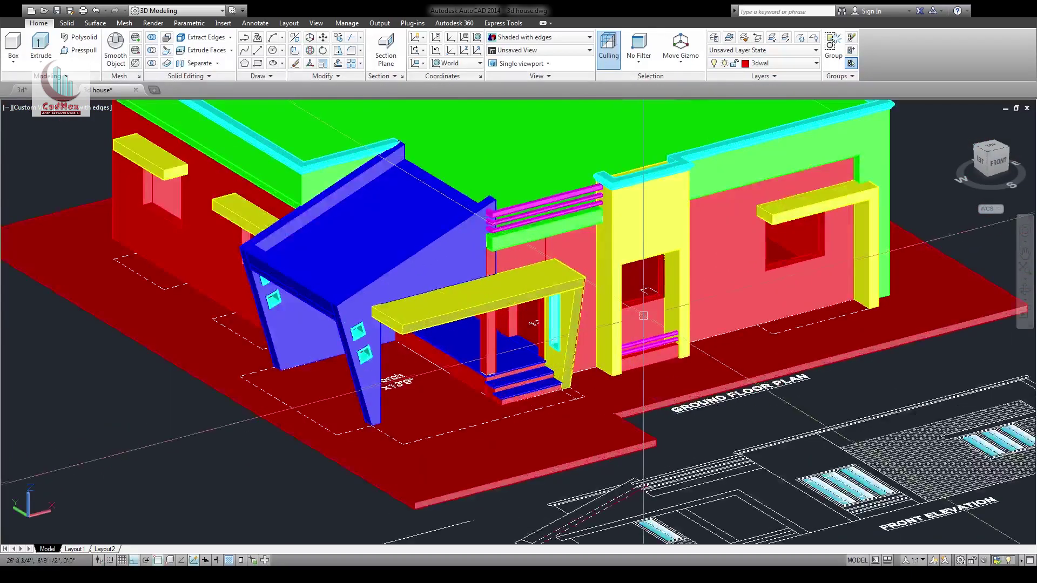
{"action": "middle_click_drag", "start_coordinate": [643, 316], "coordinate": [652, 291], "text": "shift"}
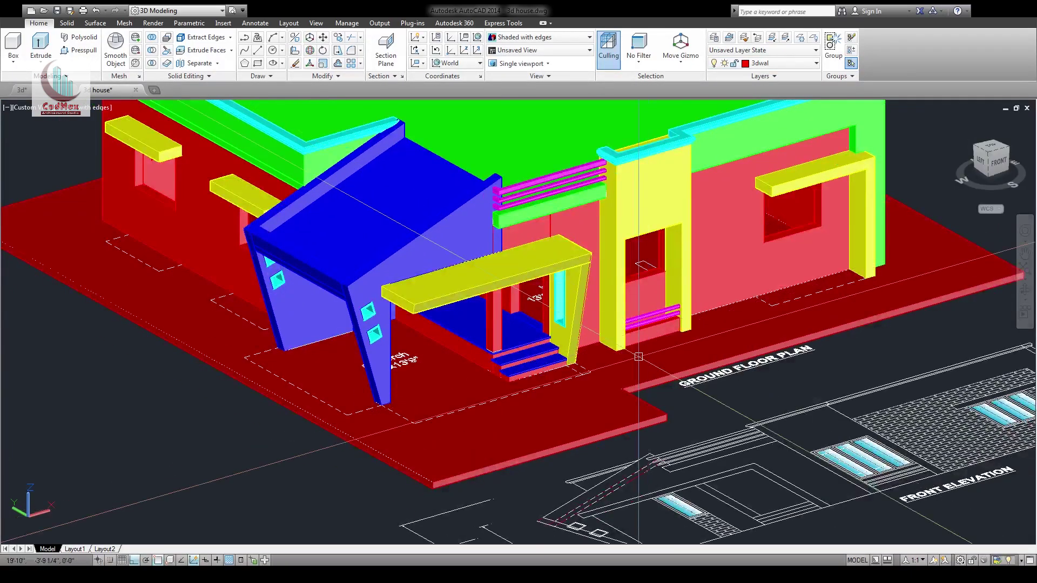
{"action": "middle_click_drag", "start_coordinate": [639, 356], "coordinate": [454, 344], "text": "shift"}
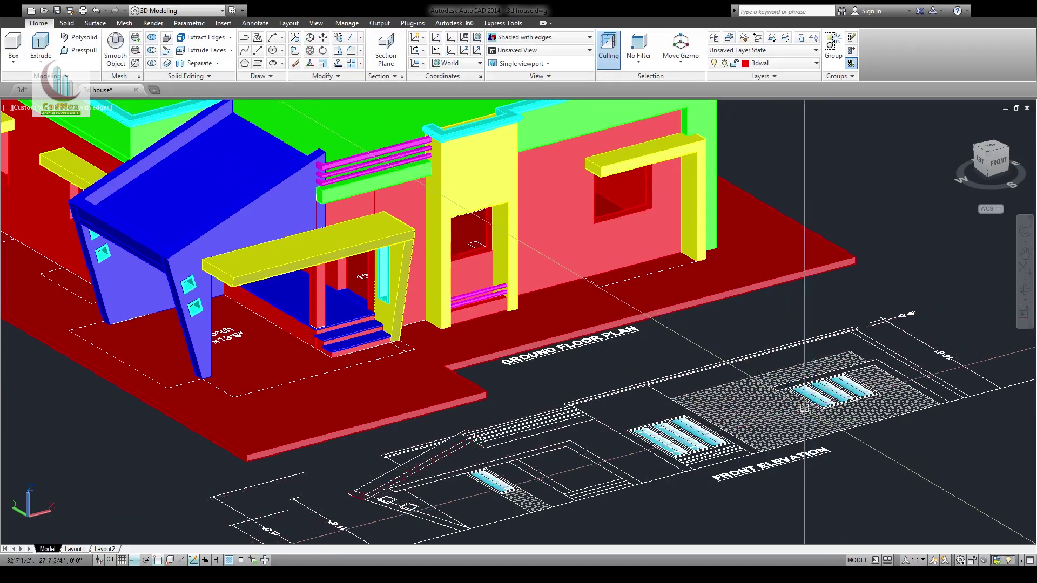
{"action": "middle_click_drag", "start_coordinate": [585, 276], "coordinate": [500, 219]}
{"action": "scroll", "coordinate": [616, 385], "scroll_direction": "up", "scroll_amount": 5}
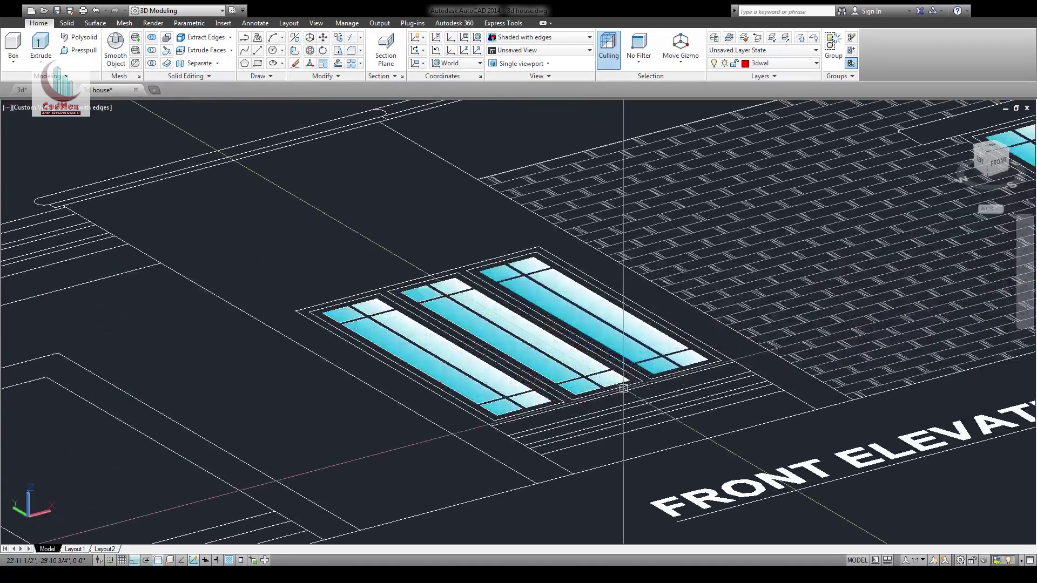
{"action": "scroll", "coordinate": [577, 308], "scroll_direction": "down", "scroll_amount": 8}
{"action": "scroll", "coordinate": [611, 398], "scroll_direction": "up", "scroll_amount": 3}
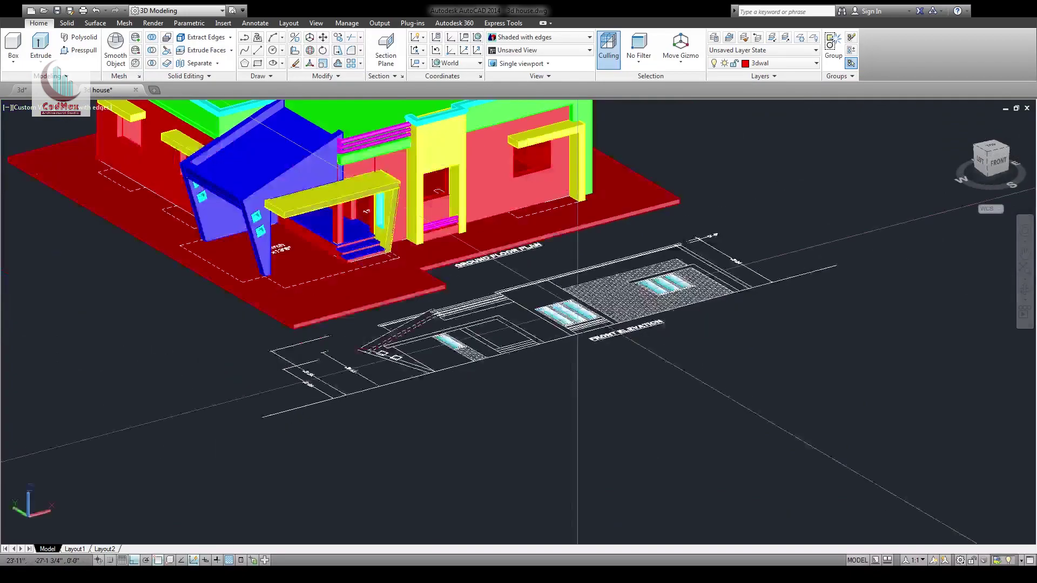
{"action": "scroll", "coordinate": [675, 432], "scroll_direction": "up", "scroll_amount": 3}
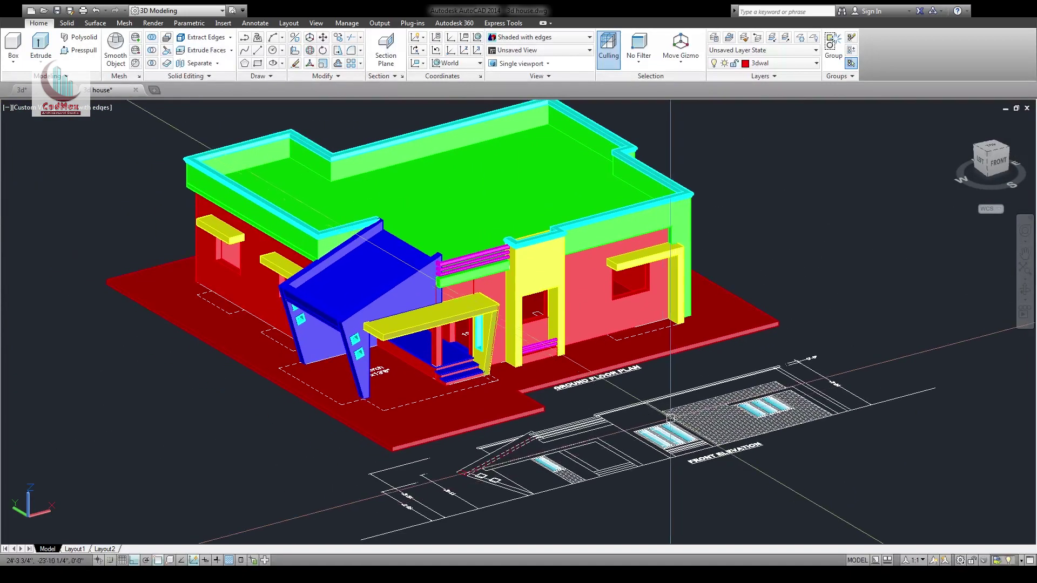
{"action": "middle_click_drag", "start_coordinate": [671, 419], "coordinate": [675, 389]}
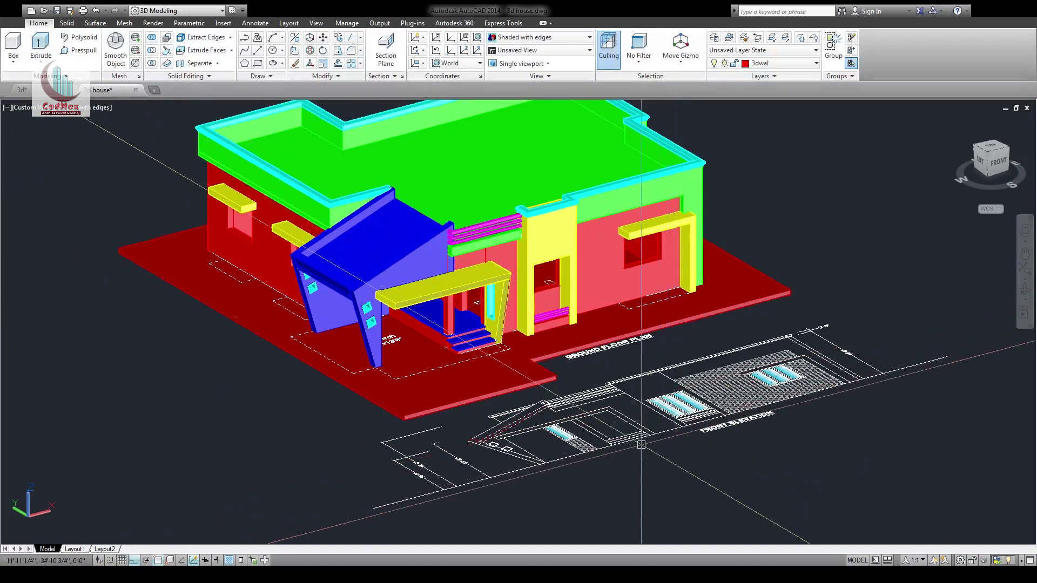
{"action": "scroll", "coordinate": [741, 423], "scroll_direction": "up", "scroll_amount": 10}
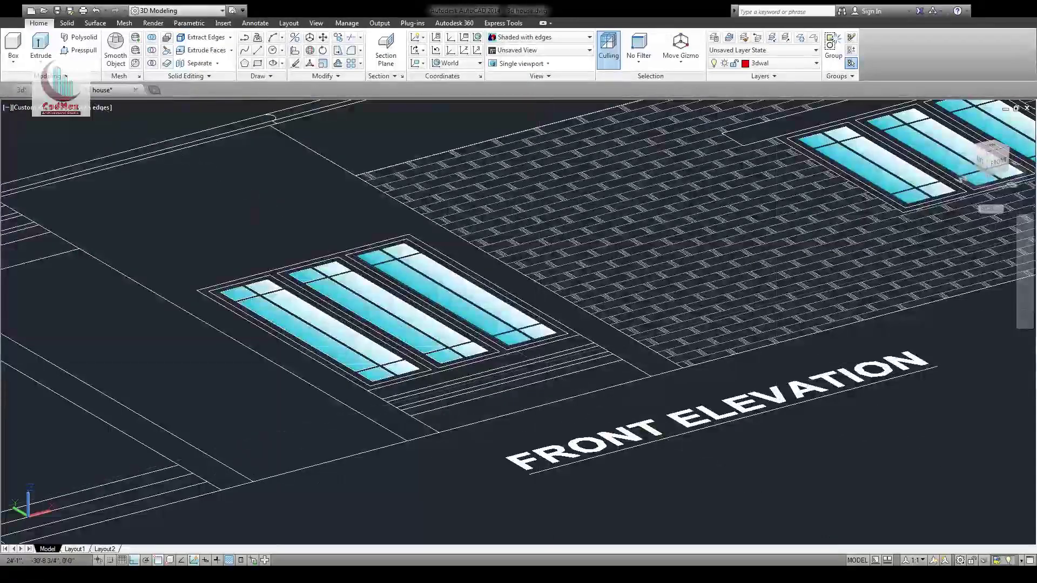
{"action": "scroll", "coordinate": [589, 293], "scroll_direction": "down", "scroll_amount": 10}
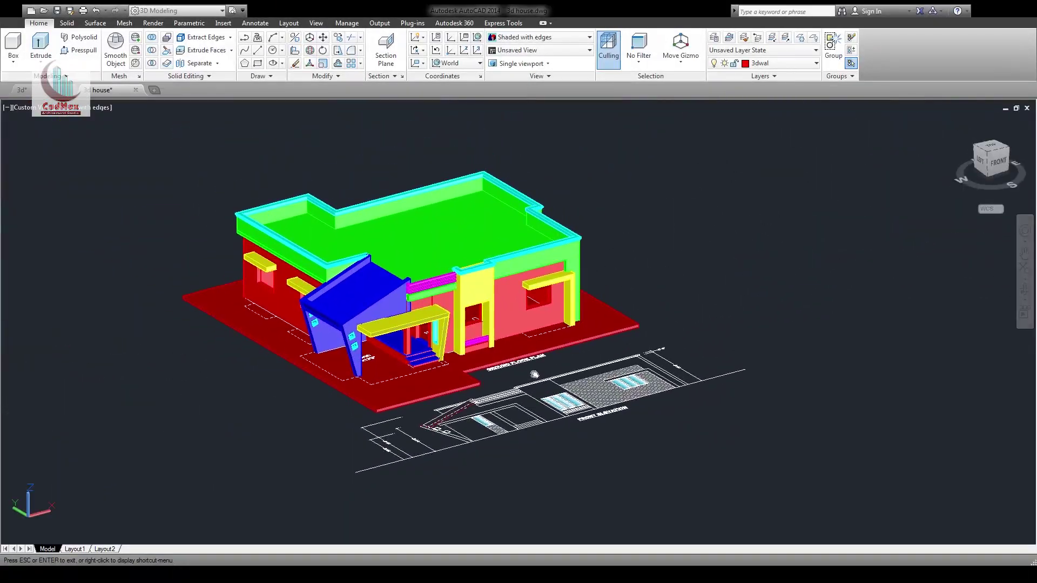